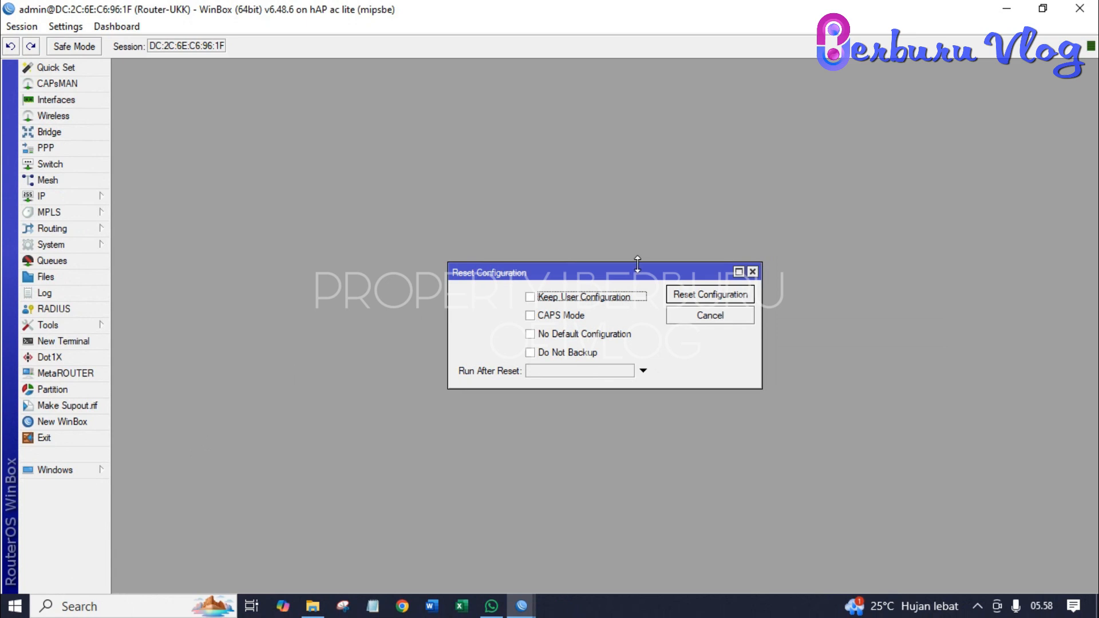
- Reset the router configuration with No Default Configuration and Do Not Backup ticked, confirming the reboot
click(533, 339)
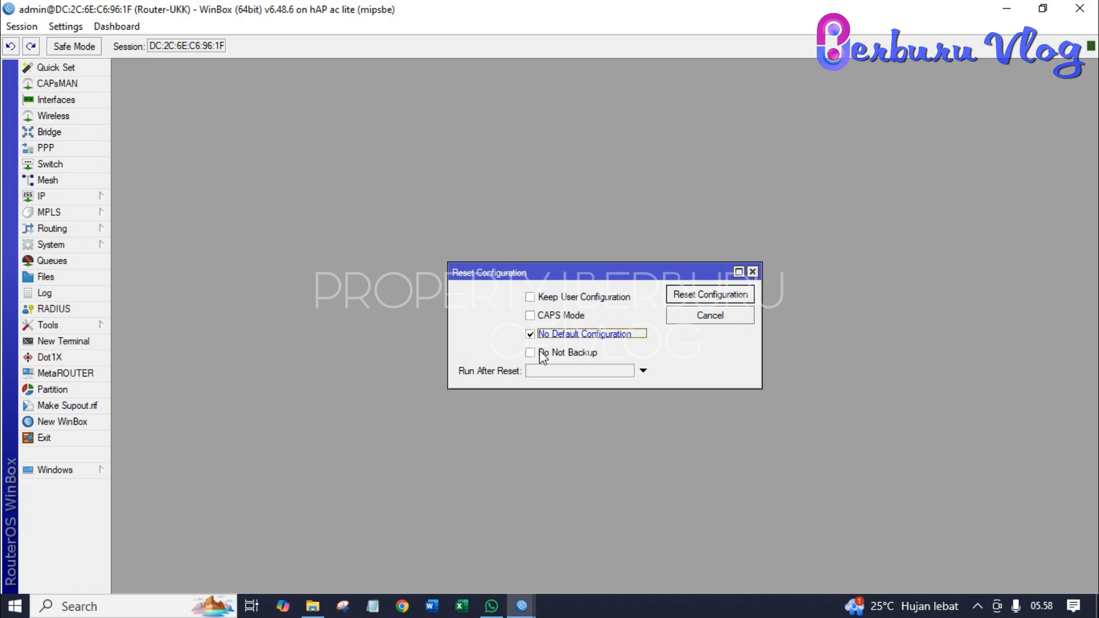
click(530, 354)
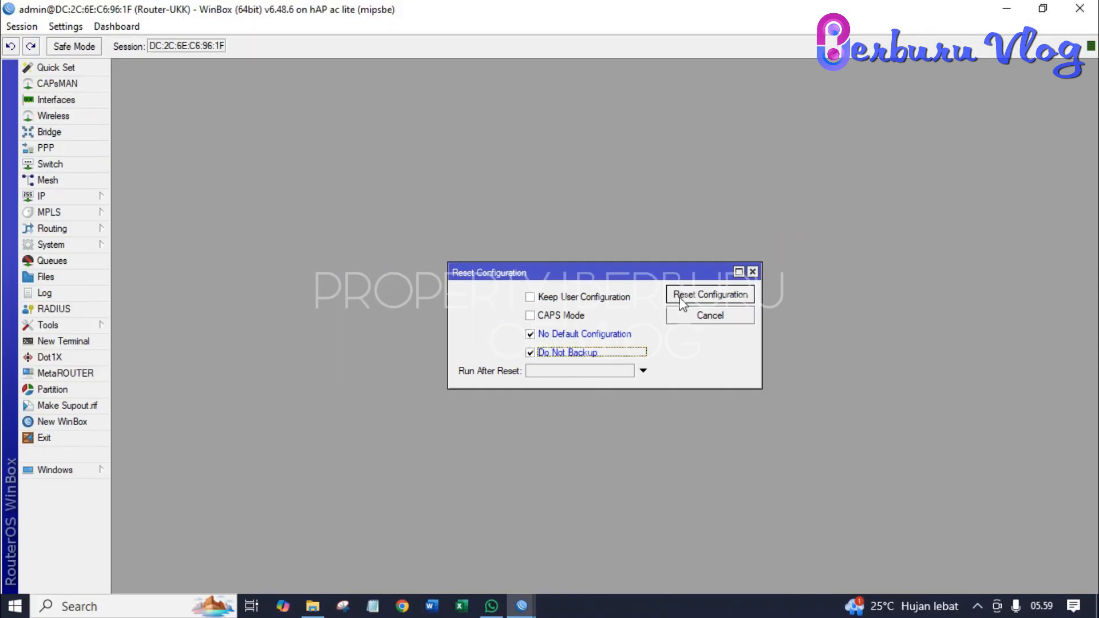
click(594, 203)
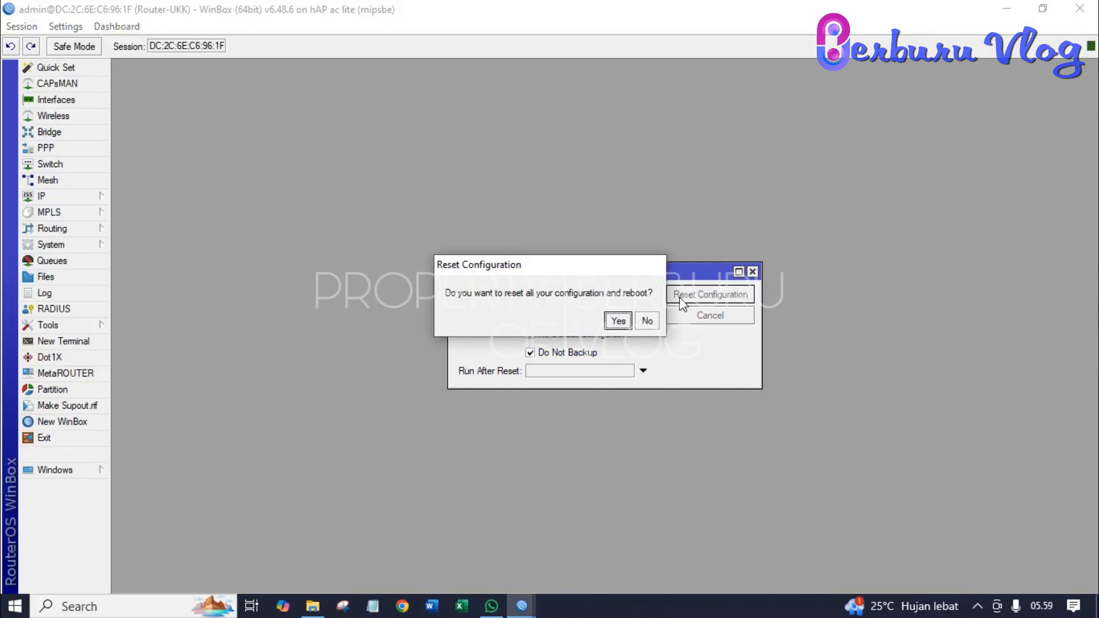
click(622, 322)
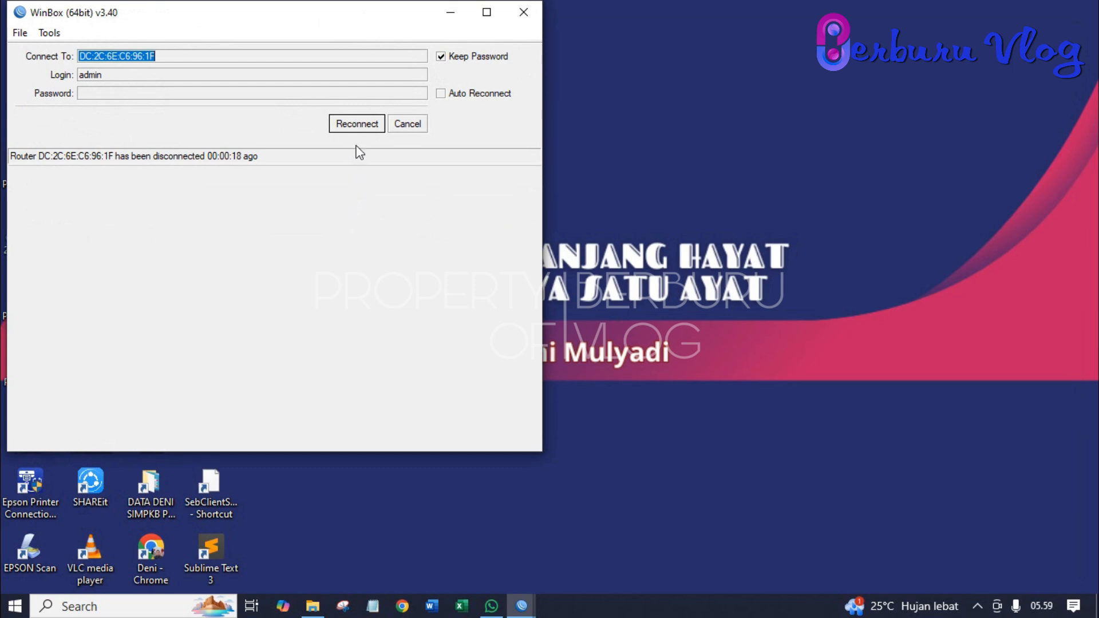
- Close the stale session, relaunch winbox64 and connect to the reset router by its MAC address
click(524, 13)
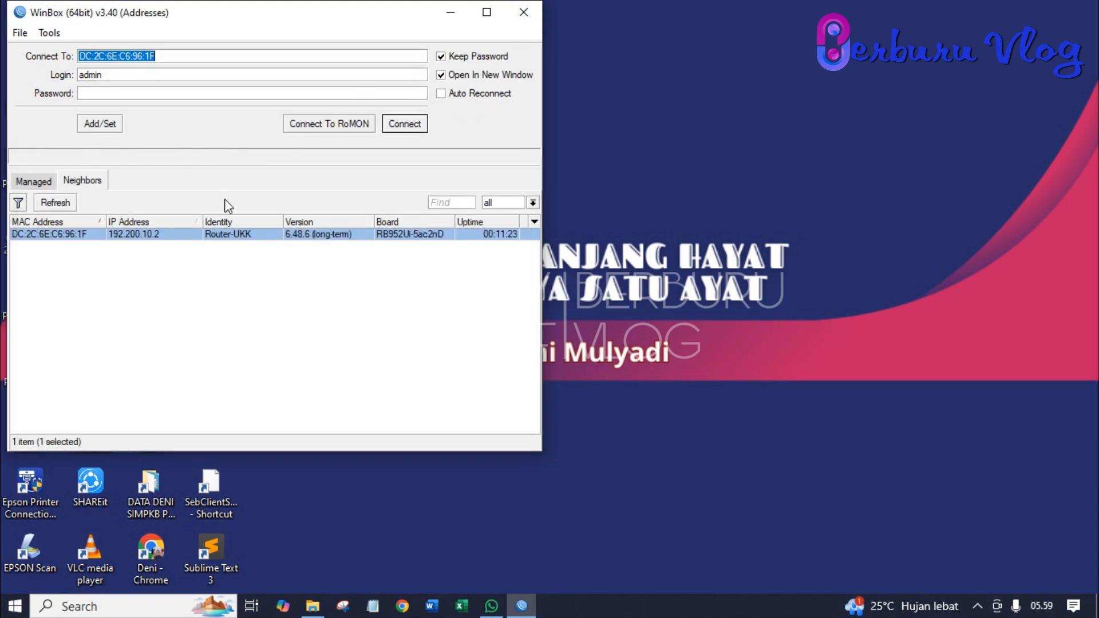
key(Tab)
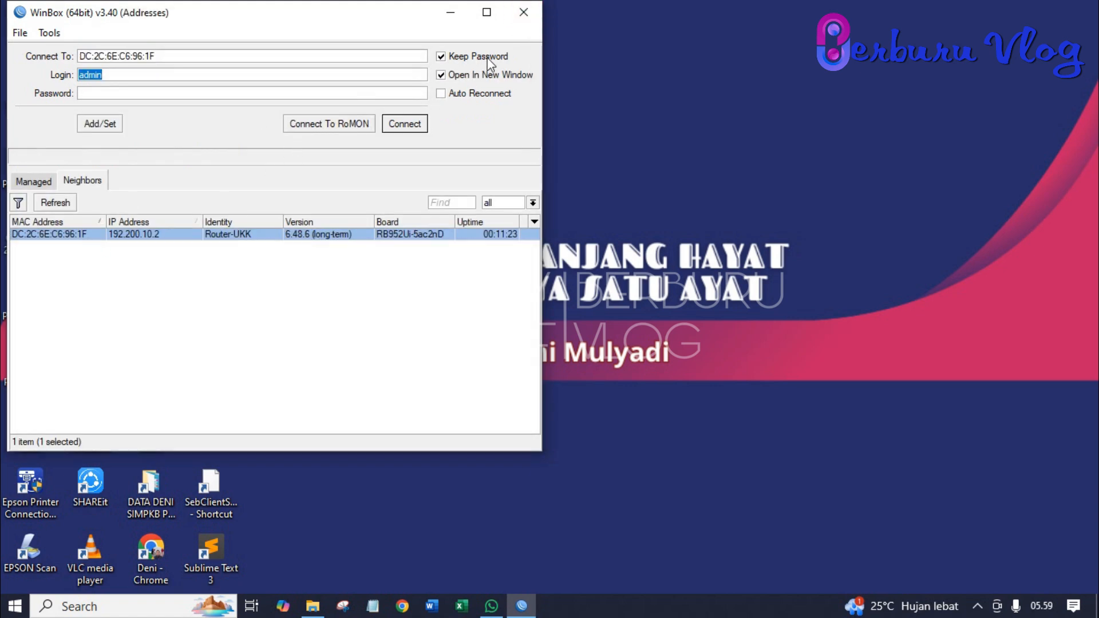
click(517, 16)
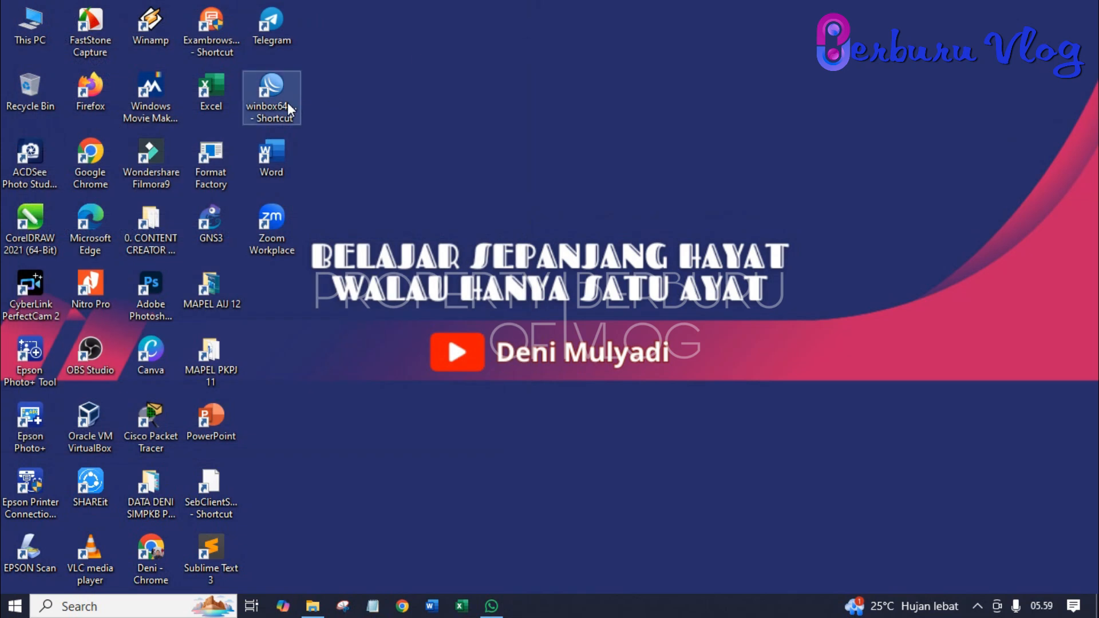
double_click(273, 89)
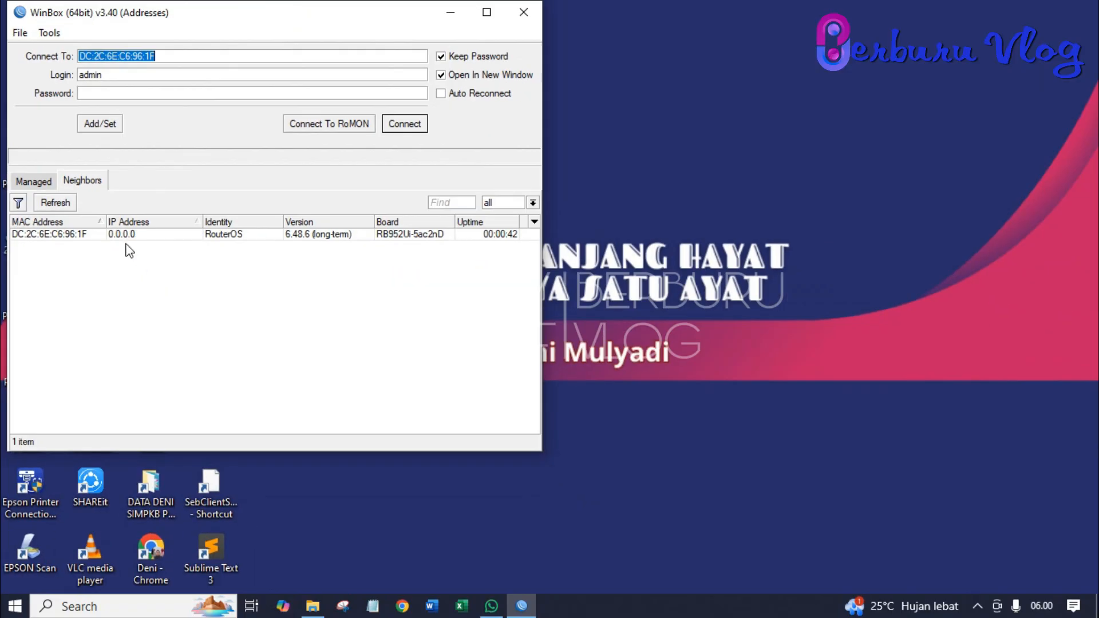
click(87, 237)
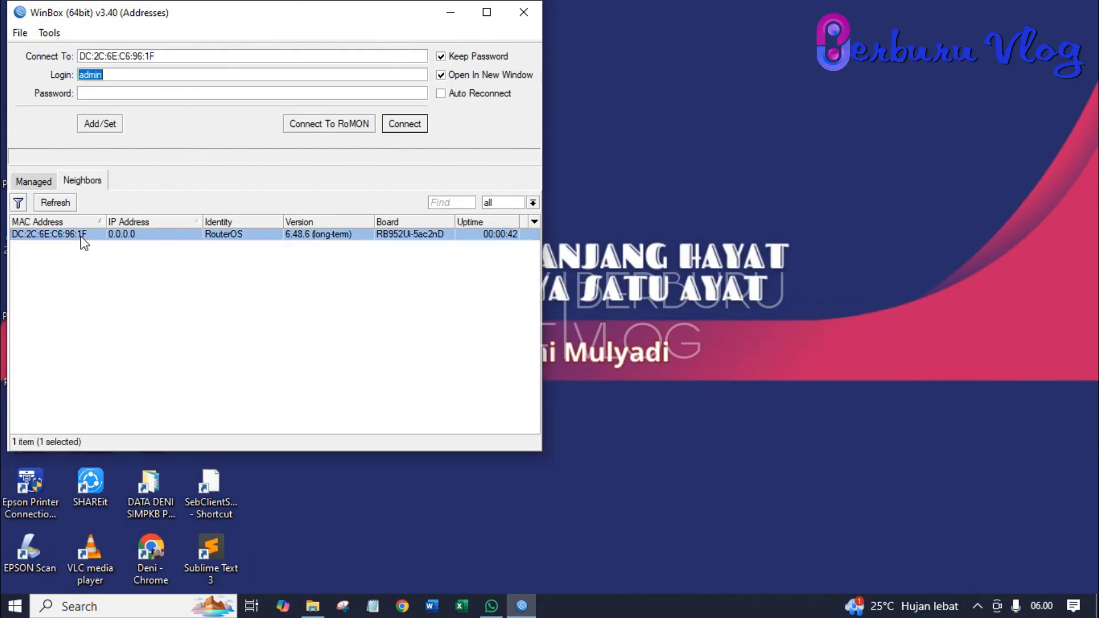
click(404, 124)
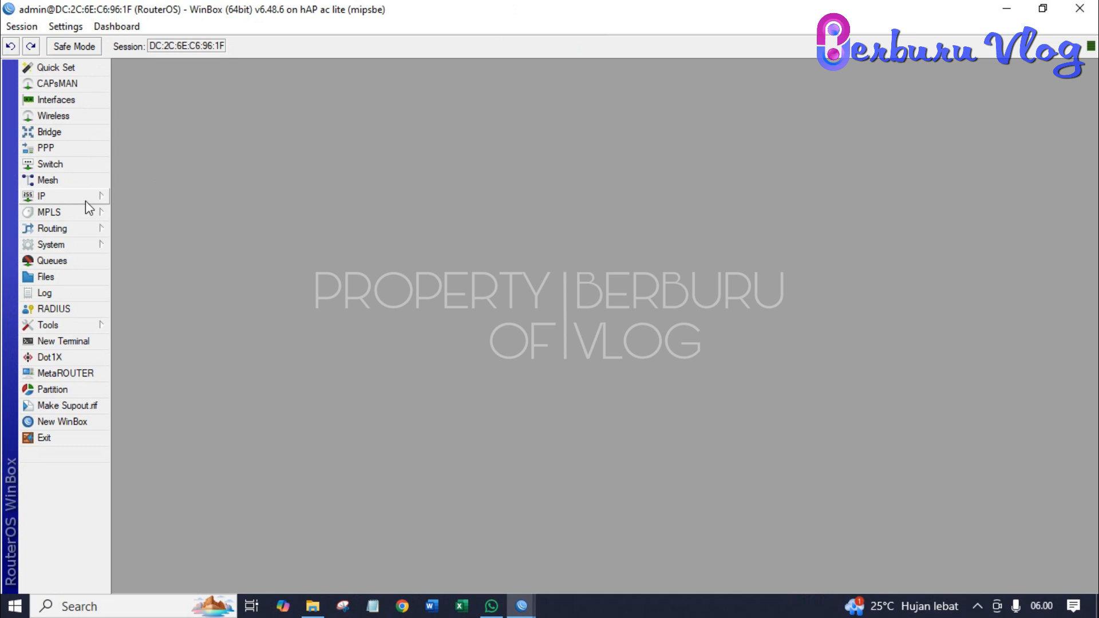
- Change the system identity from RouterOS to RouterOS-UKK by appending -UKK
click(82, 250)
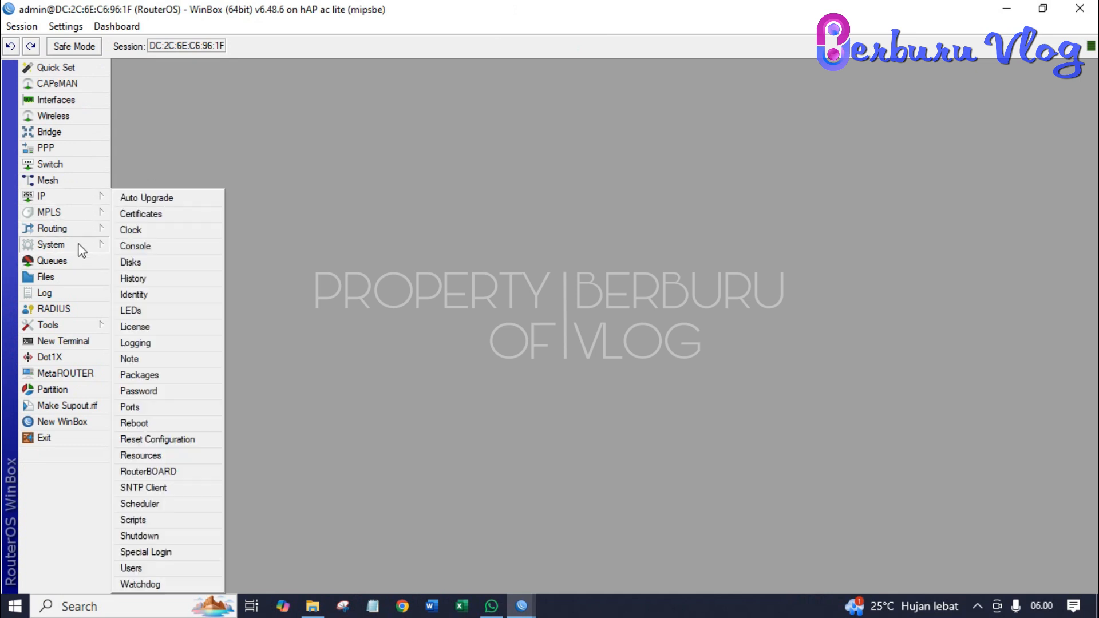
click(135, 294)
key(Right)
text(-UKK)
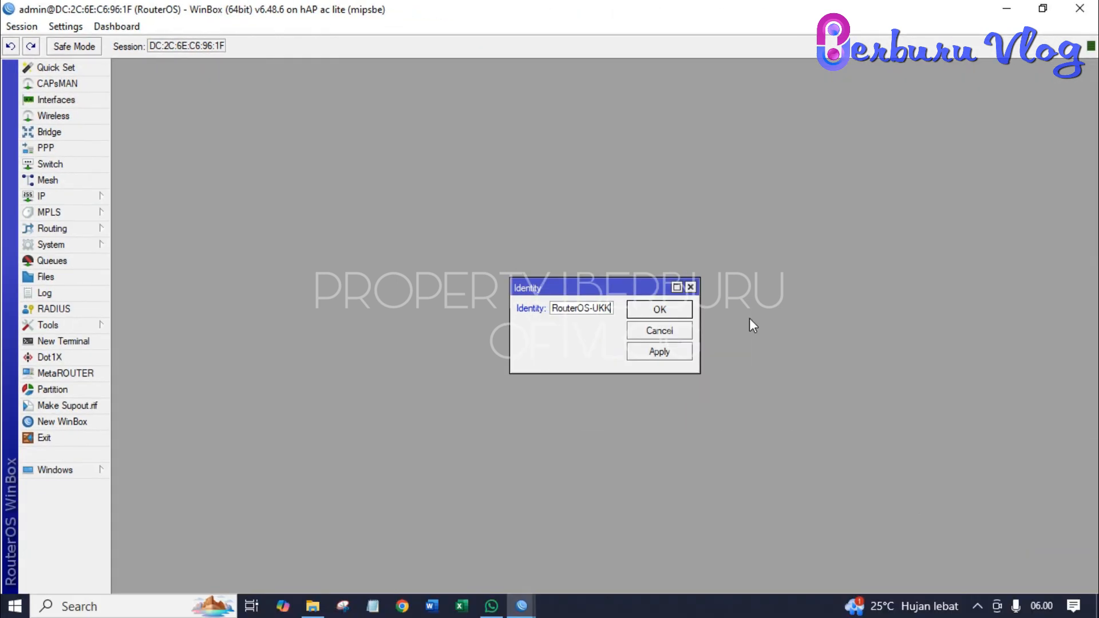
click(683, 352)
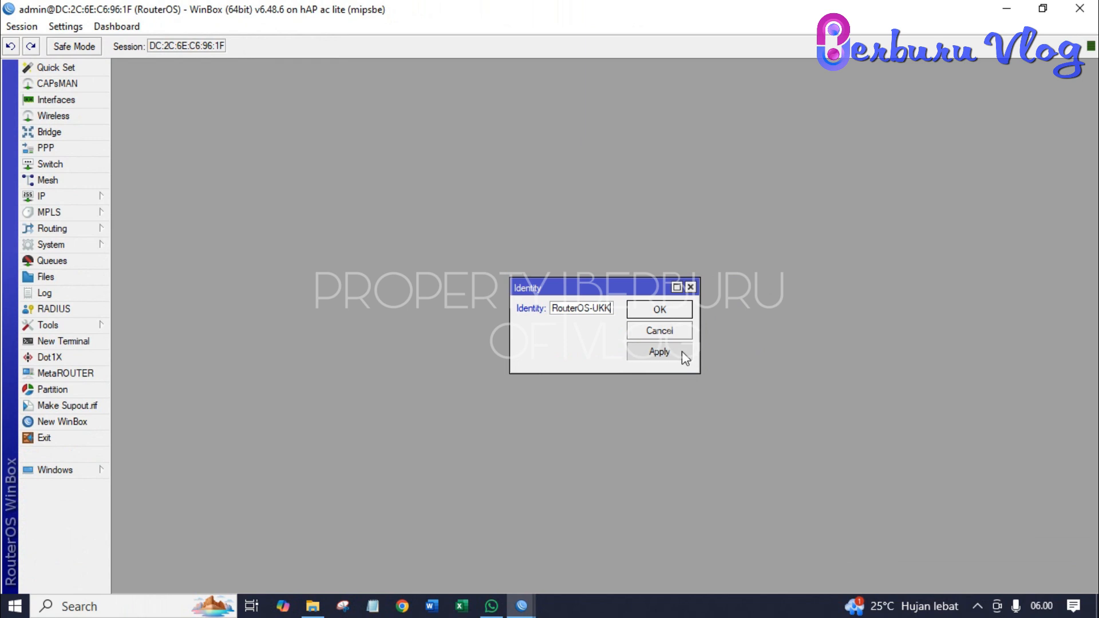
click(660, 310)
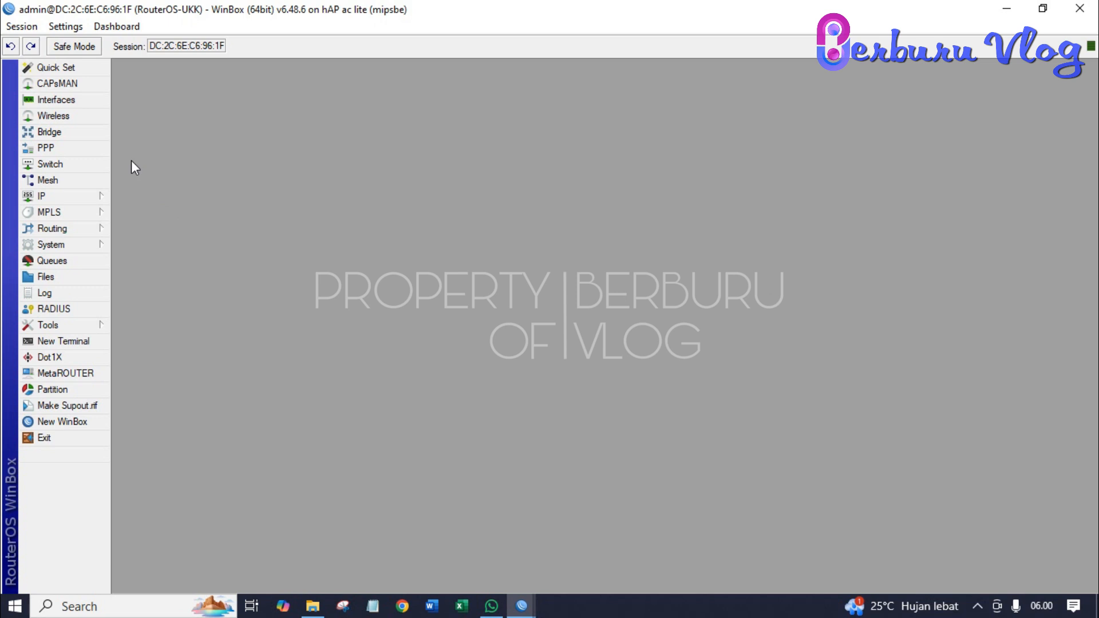
- In the Interface List, rename ether1 to ether1-internet
click(78, 105)
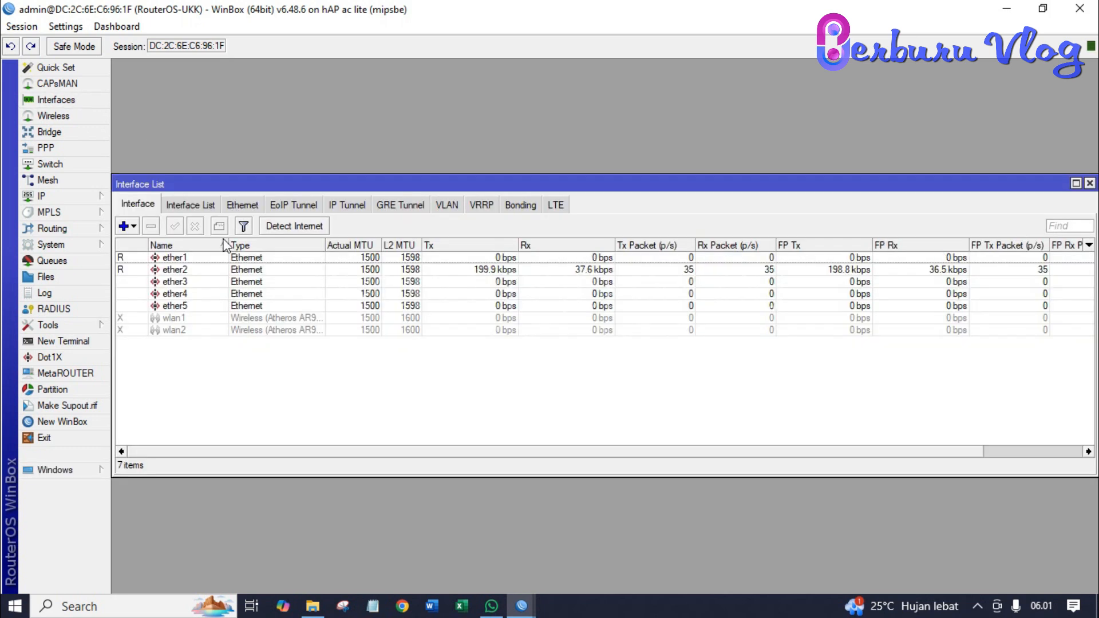
click(189, 258)
double_click(191, 259)
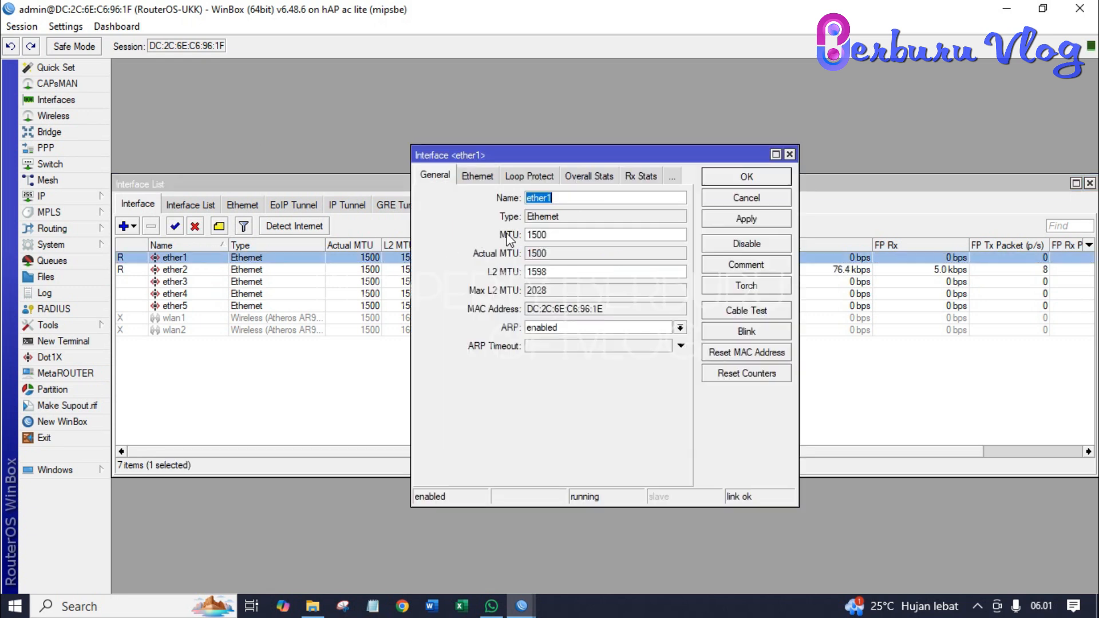
click(569, 198)
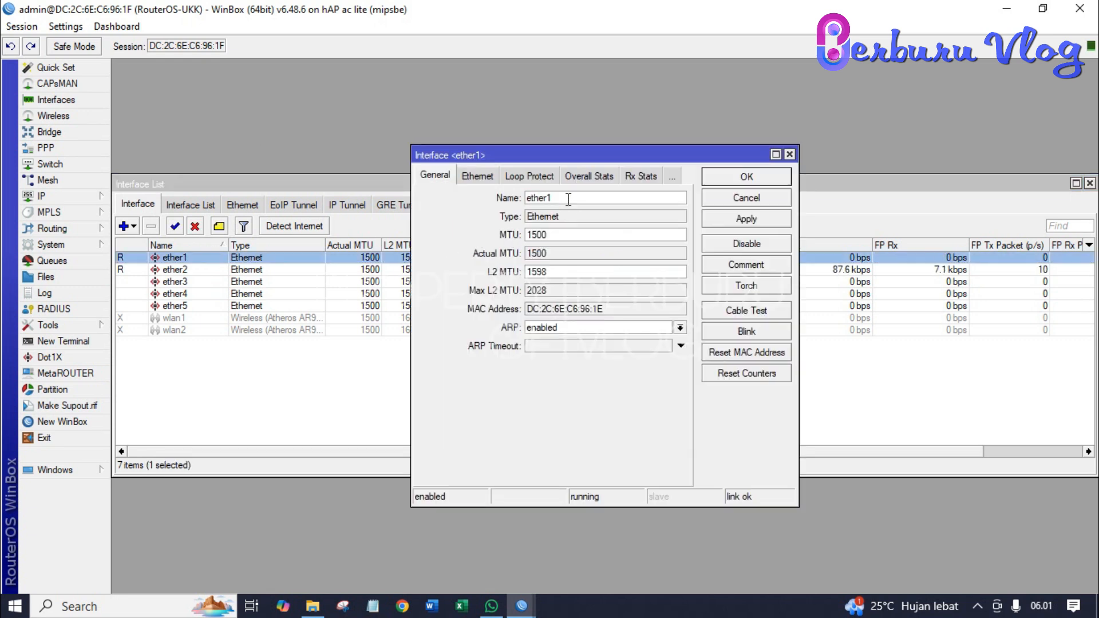
text(-internet)
click(713, 223)
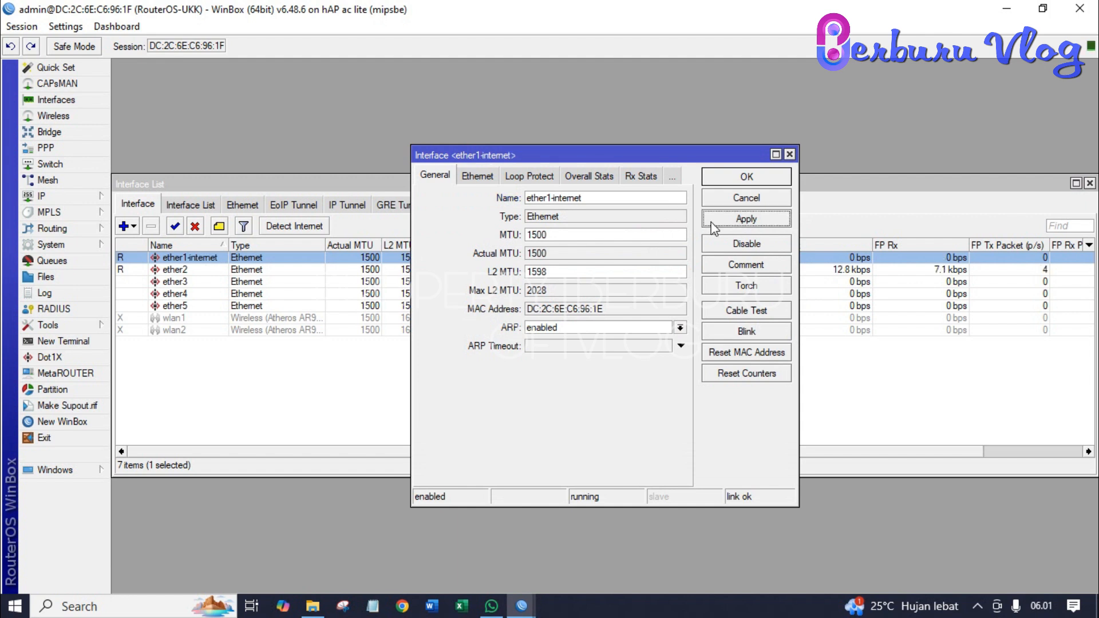
click(729, 176)
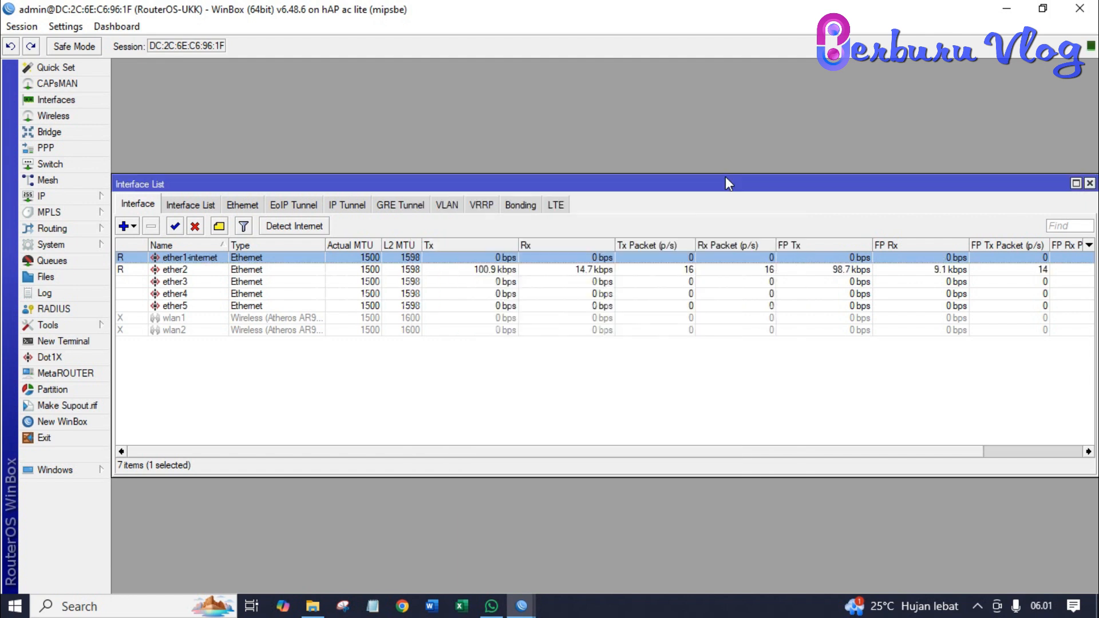
- Rename ether2 to ether2-lokal
double_click(196, 270)
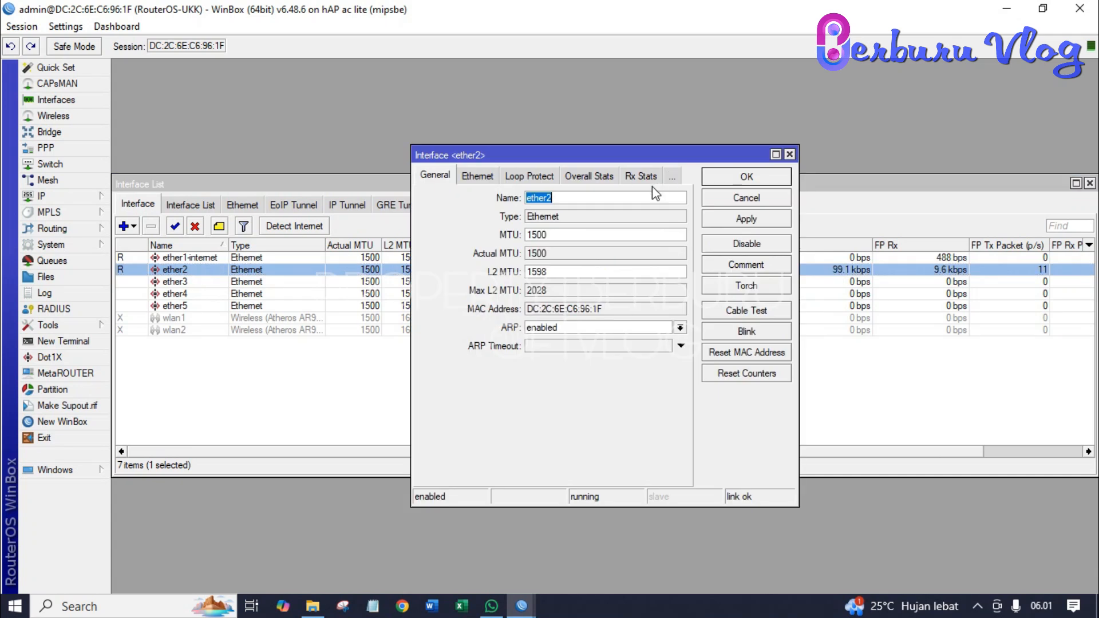
click(651, 195)
text(-lokal)
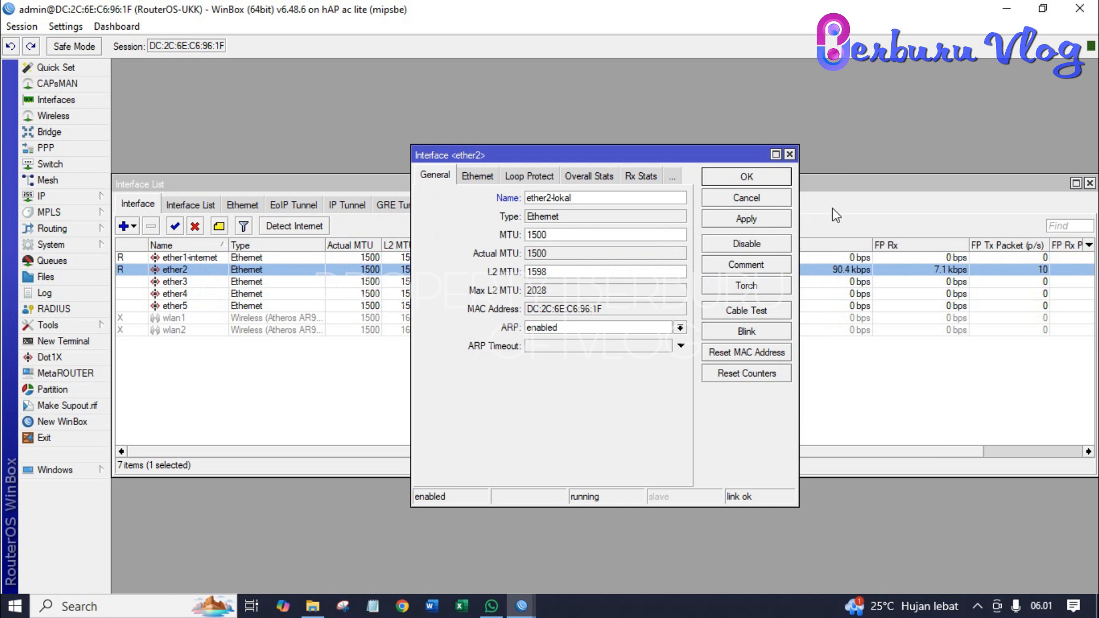
click(765, 222)
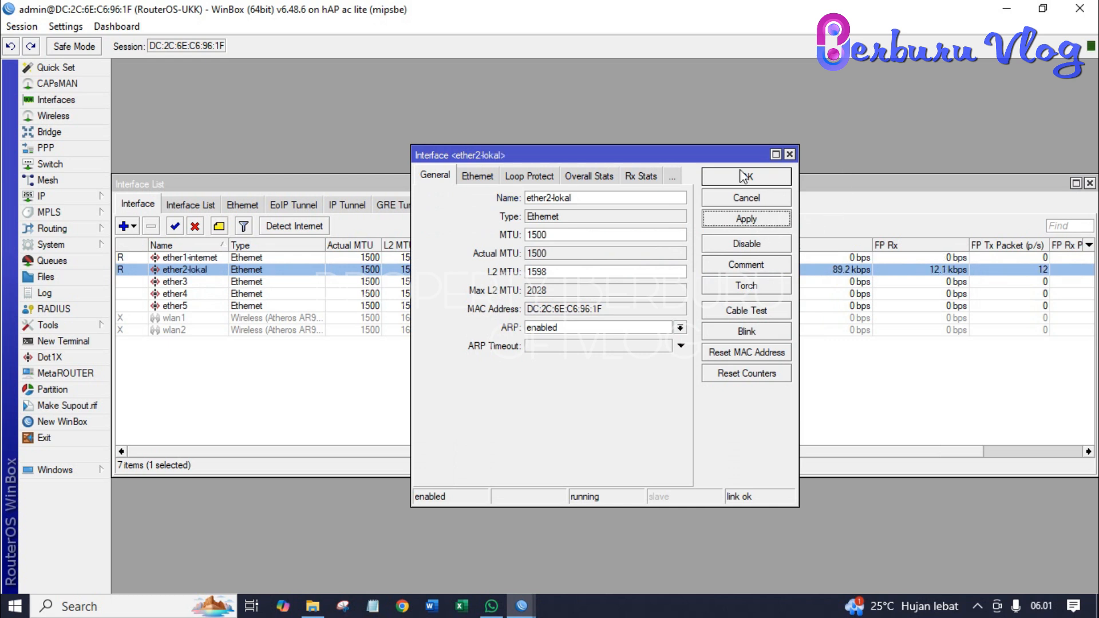
click(742, 175)
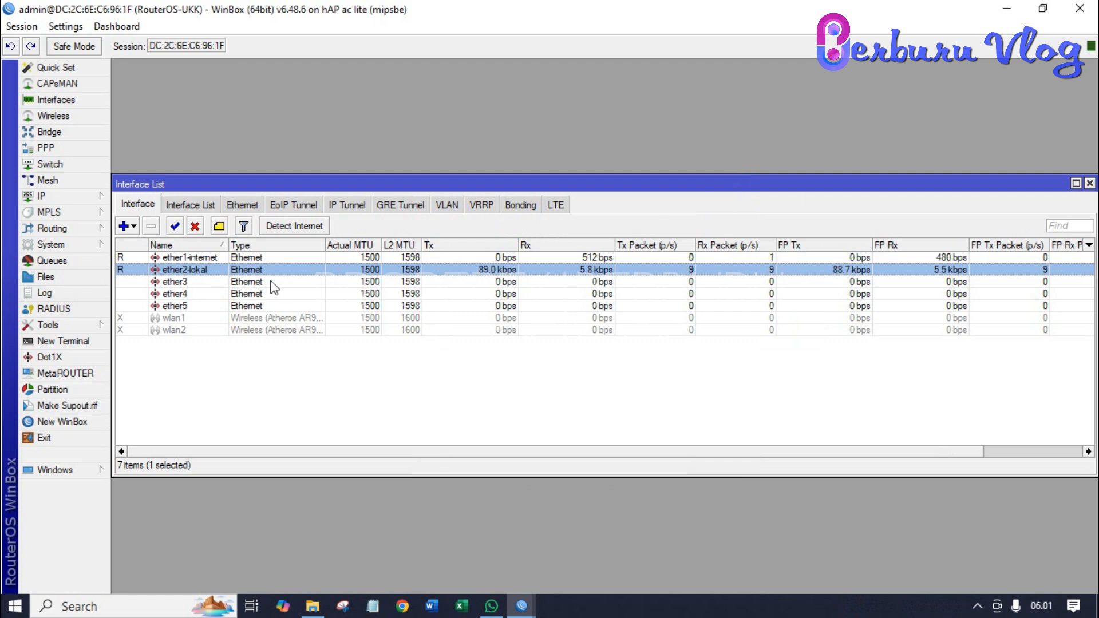
click(189, 319)
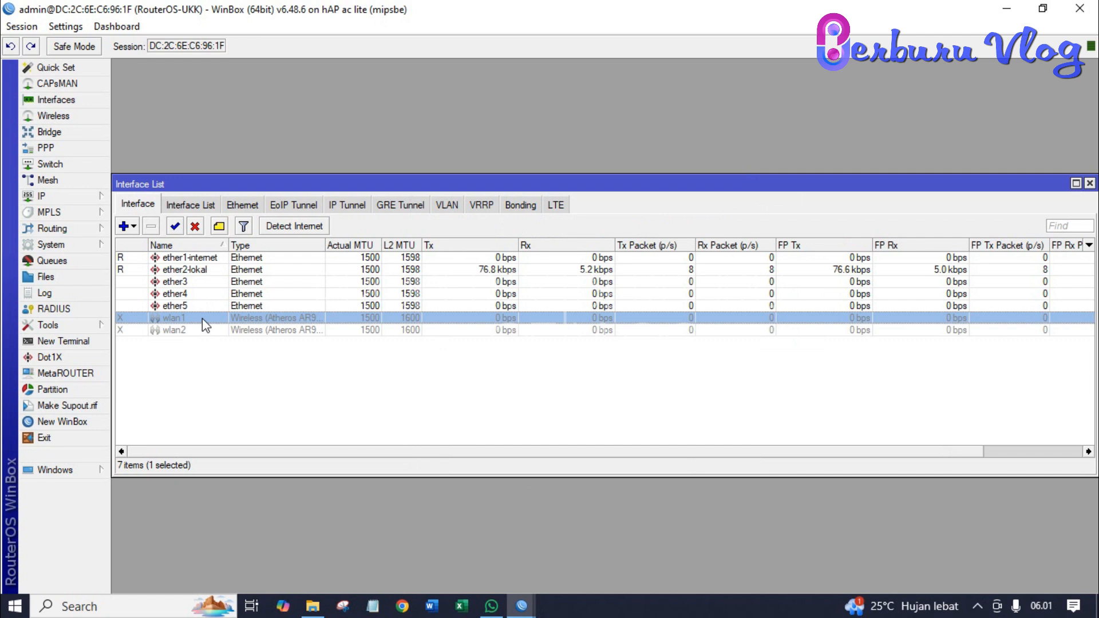
- Enable wlan1 and change its name to wlan1-wireless, fixing a typo along the way
click(175, 227)
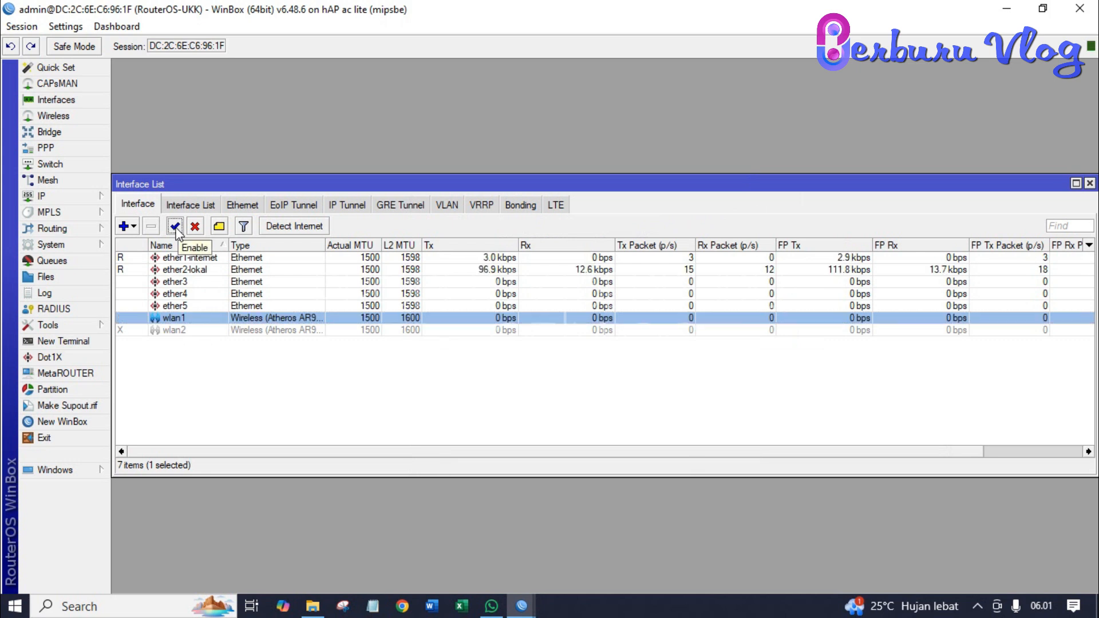
double_click(166, 317)
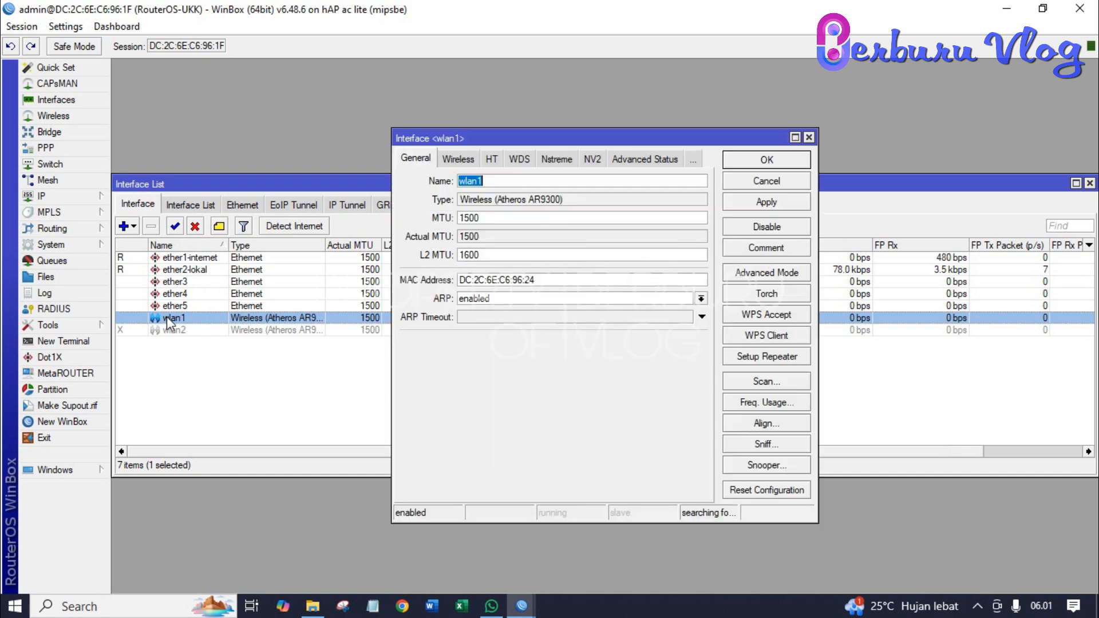
click(508, 180)
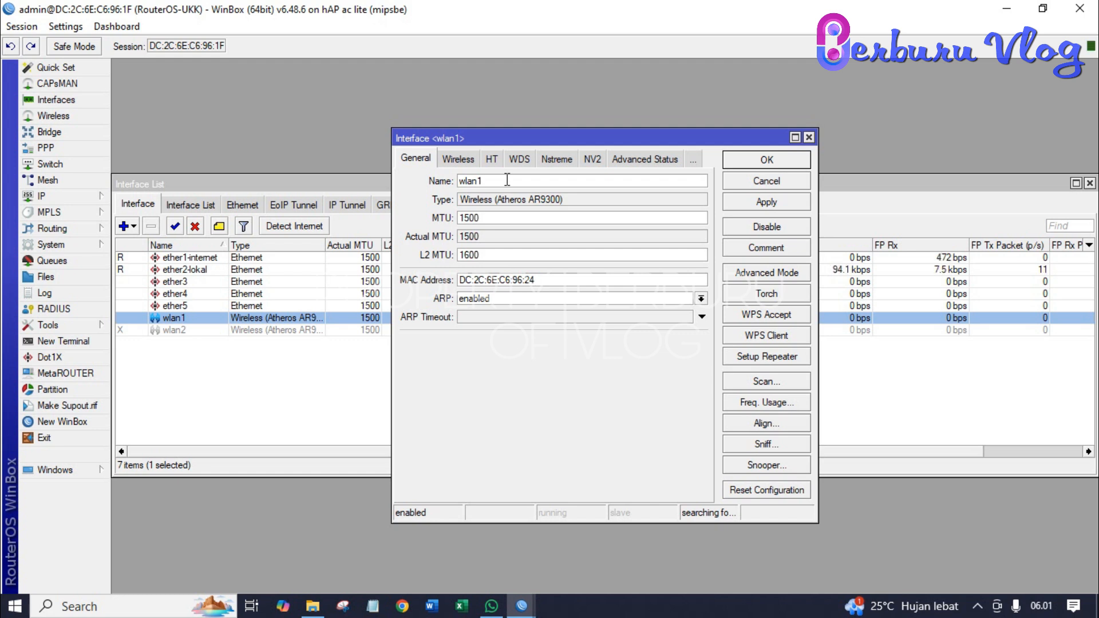
text(-wirelsess)
key(BackSpace)
key(BackSpace)
key(BackSpace)
key(BackSpace)
key(BackSpace)
text(less)
click(742, 205)
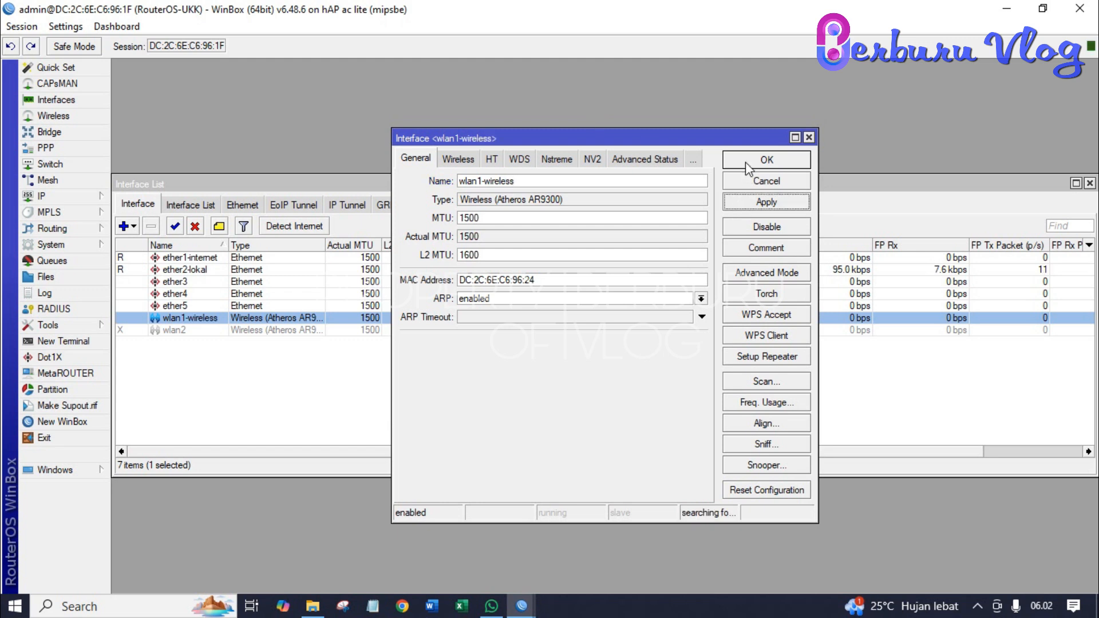
click(746, 163)
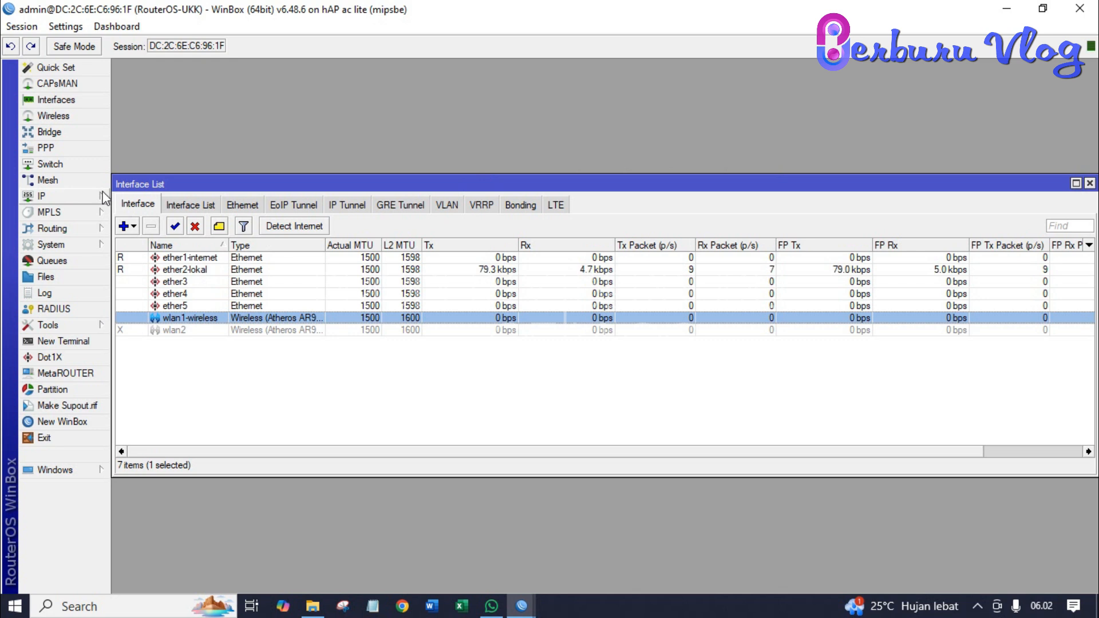
- Create a new IP > DHCP Client entry on interface ether1-internet
click(75, 200)
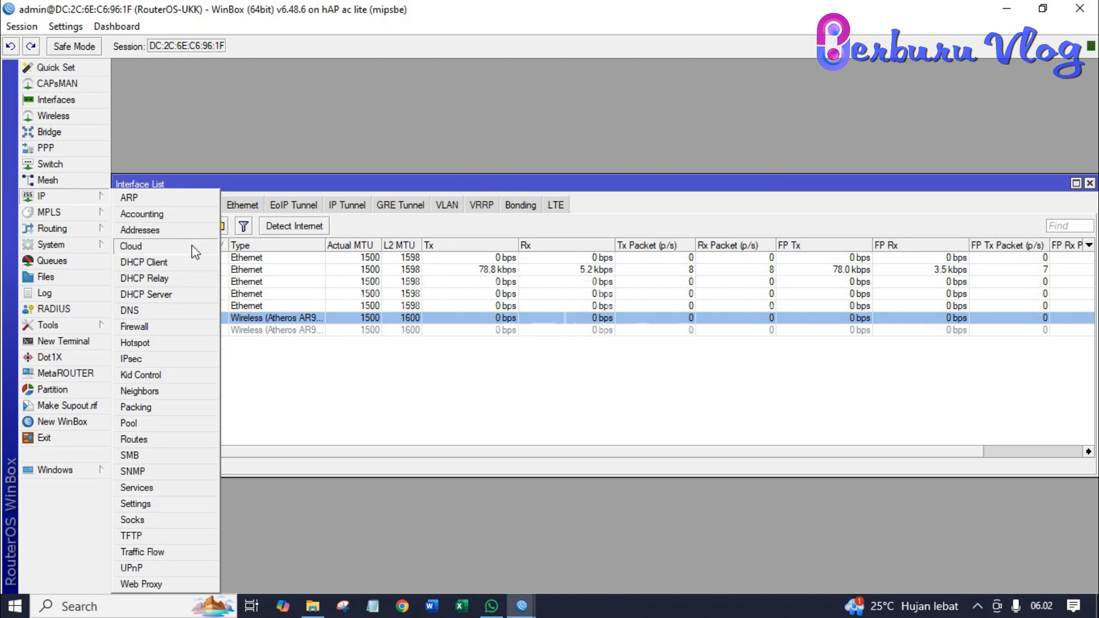
click(184, 261)
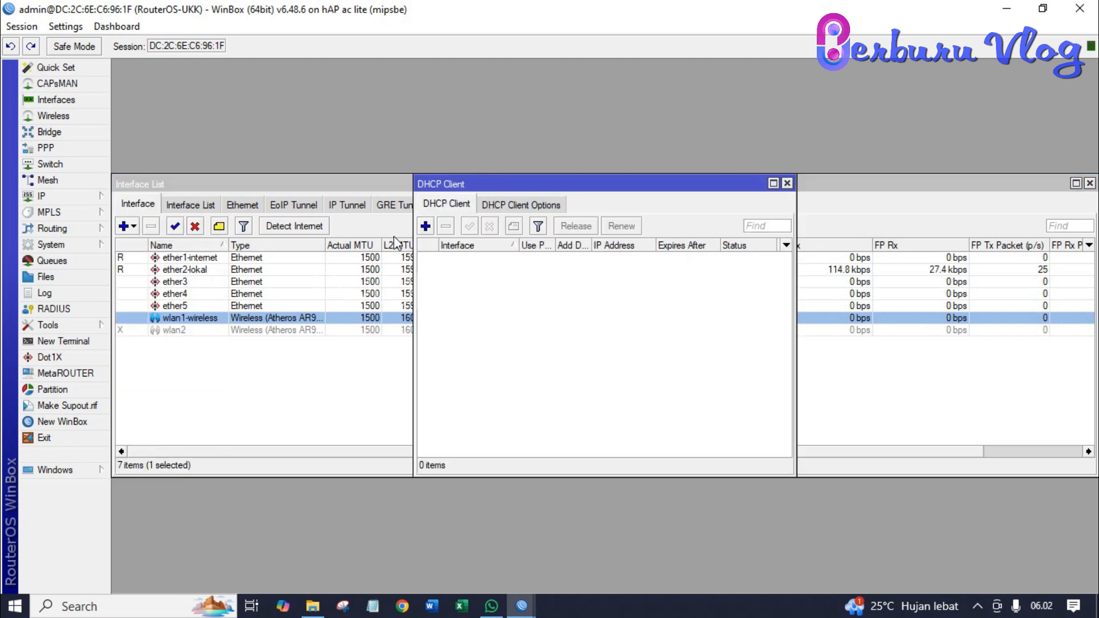
click(425, 226)
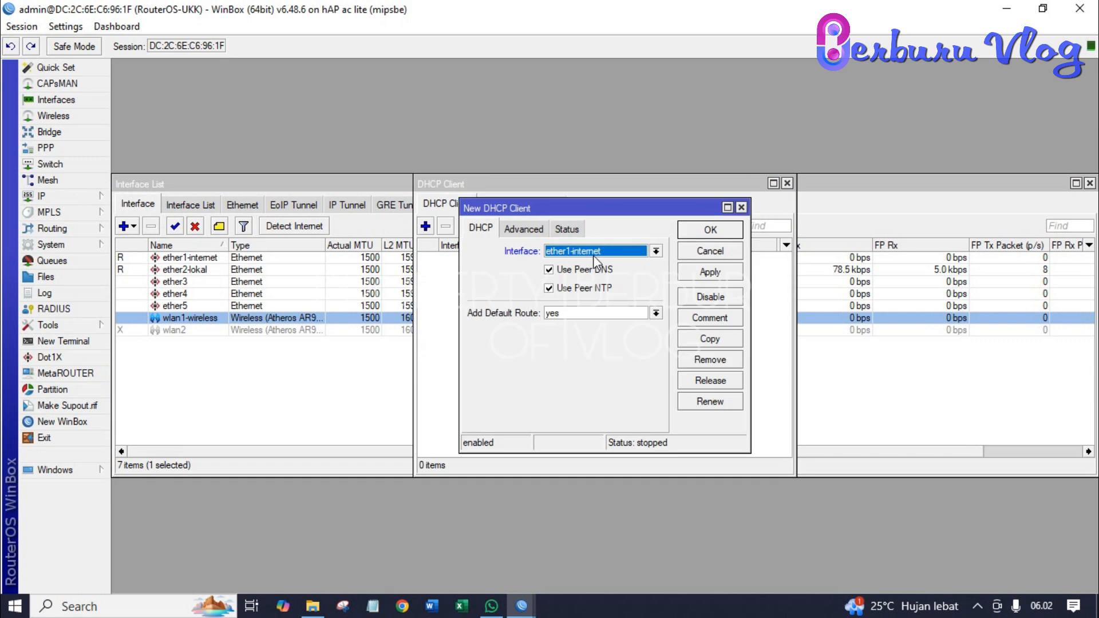
click(595, 256)
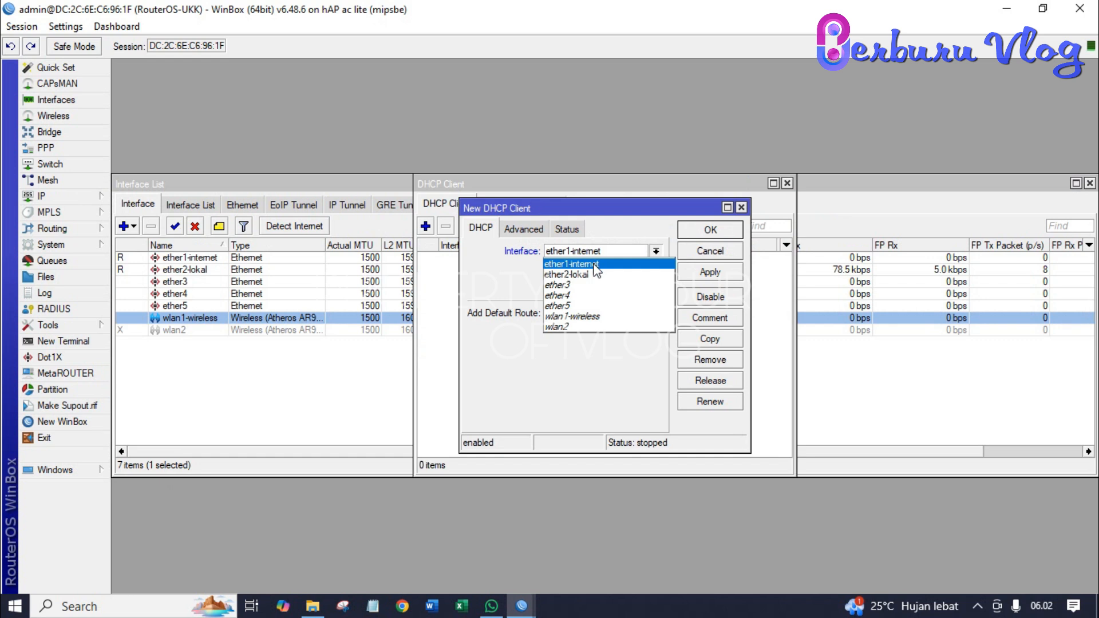
click(597, 268)
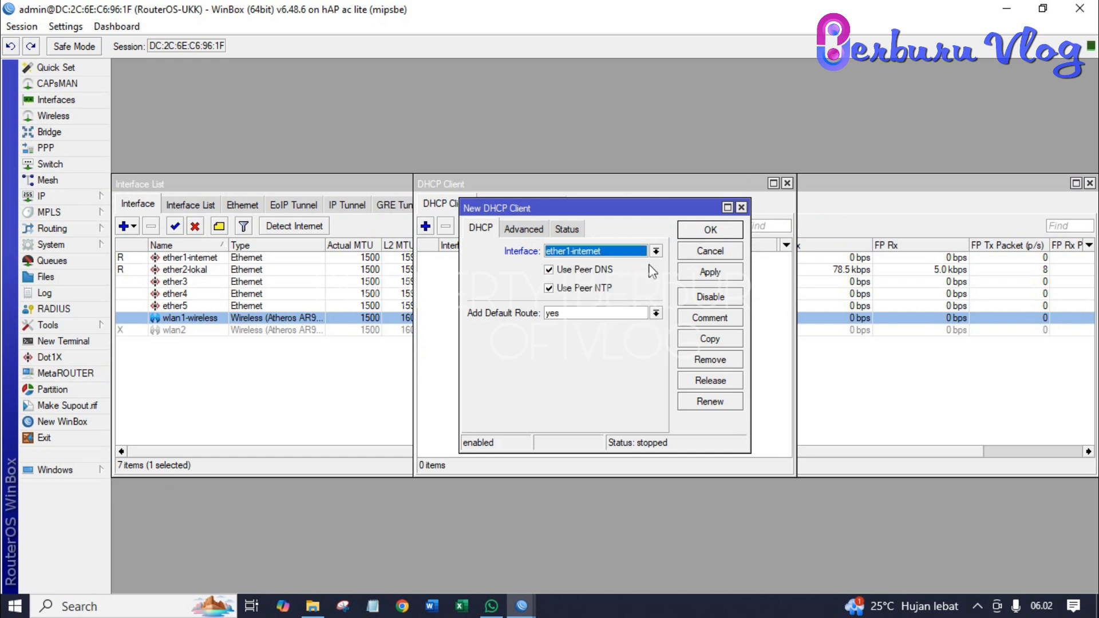
click(686, 270)
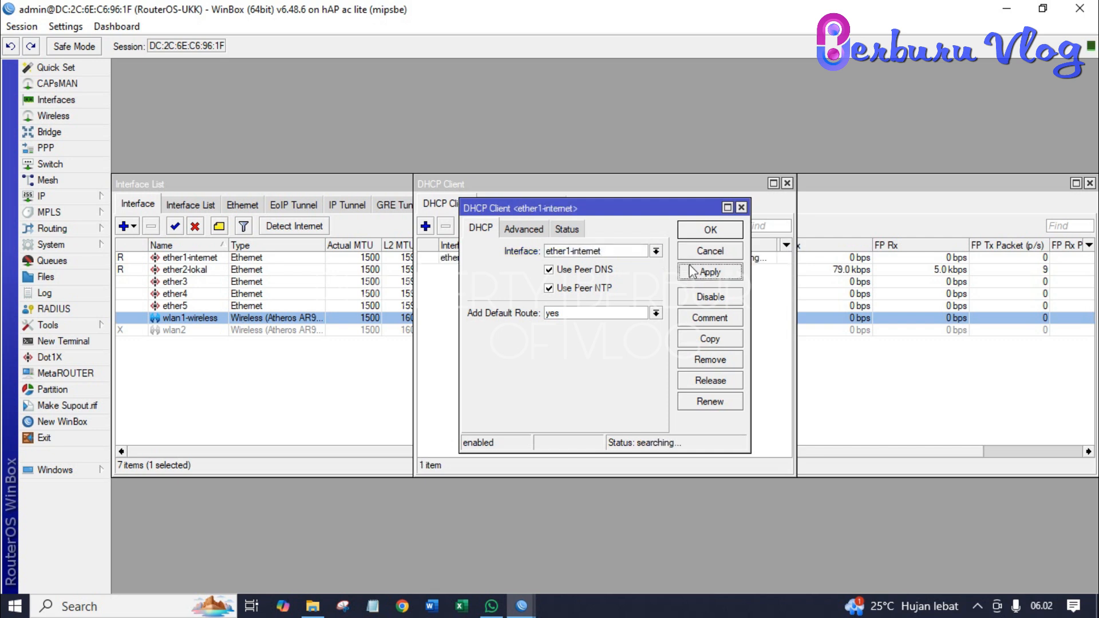
click(697, 234)
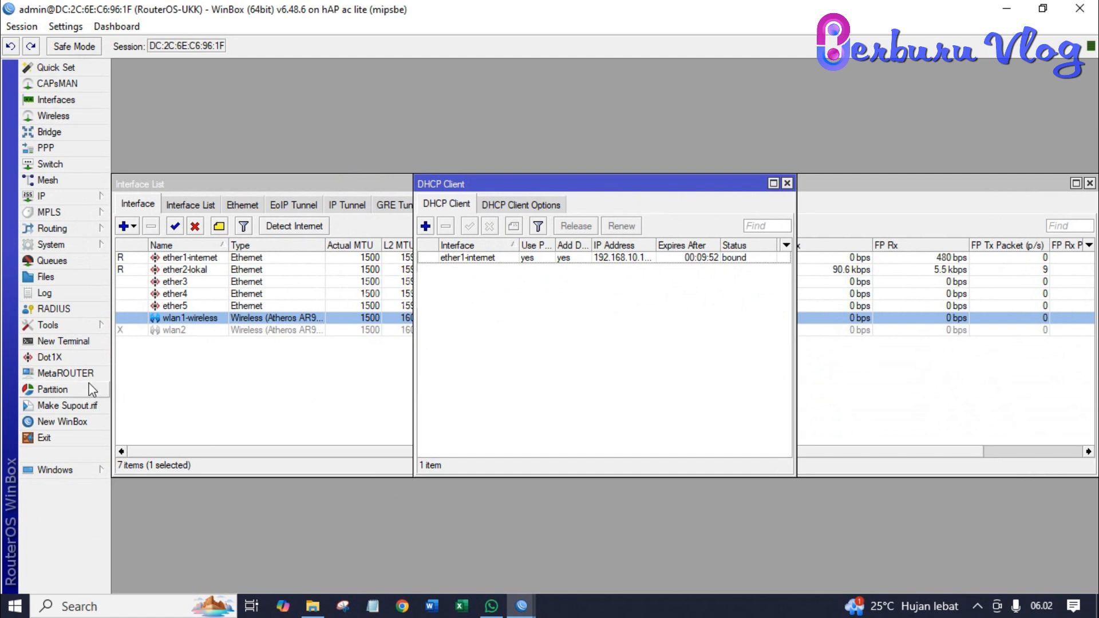
- Ping 8.8.8.8 and google.com from a New Terminal, then close the Terminal and DHCP Client windows
click(78, 344)
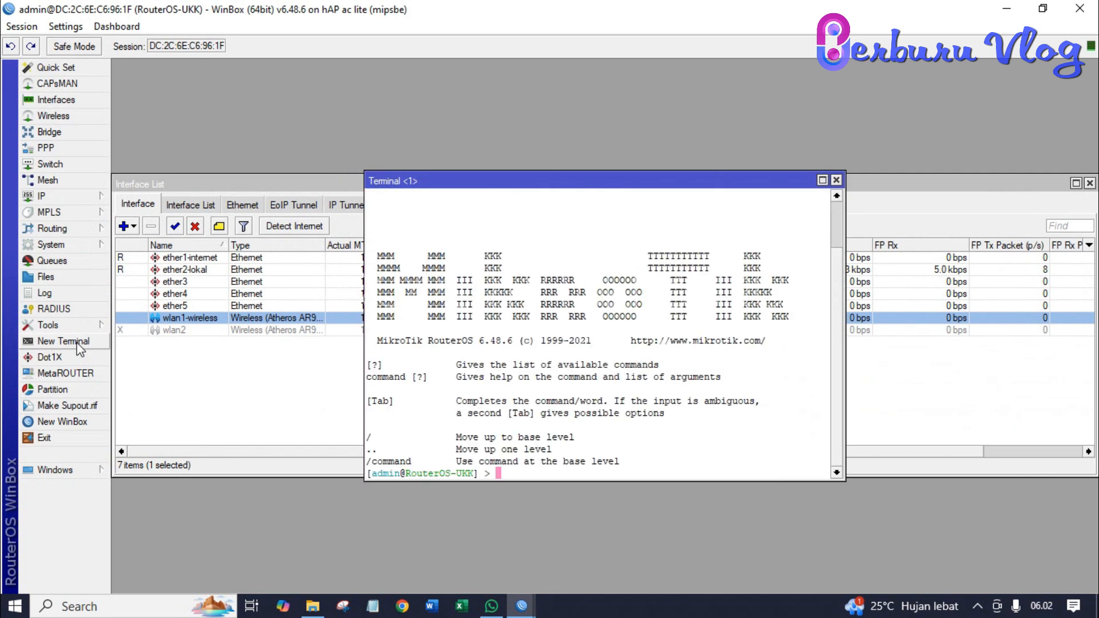
text(ping 8.8.8.8)
key(Return)
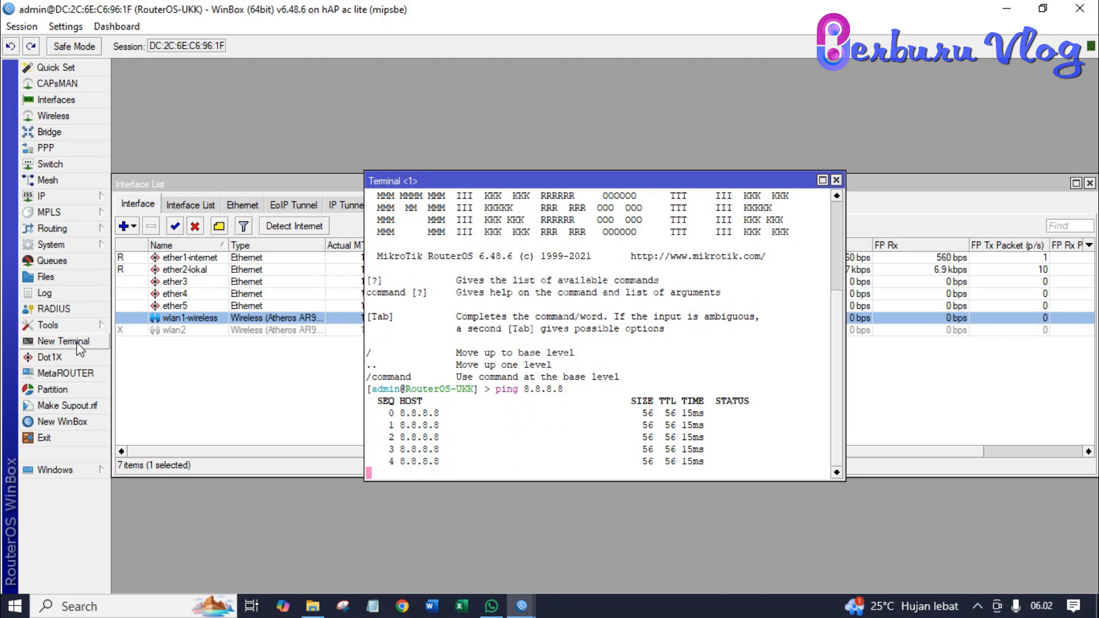
key(ctrl+c)
text(ping )
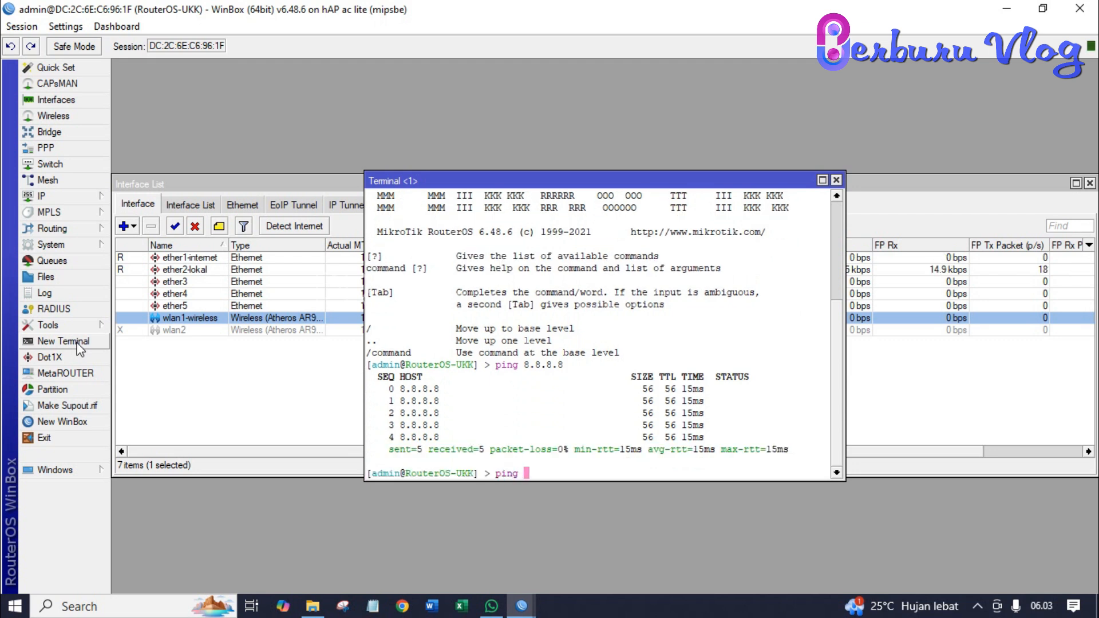
text(google.com)
key(Return)
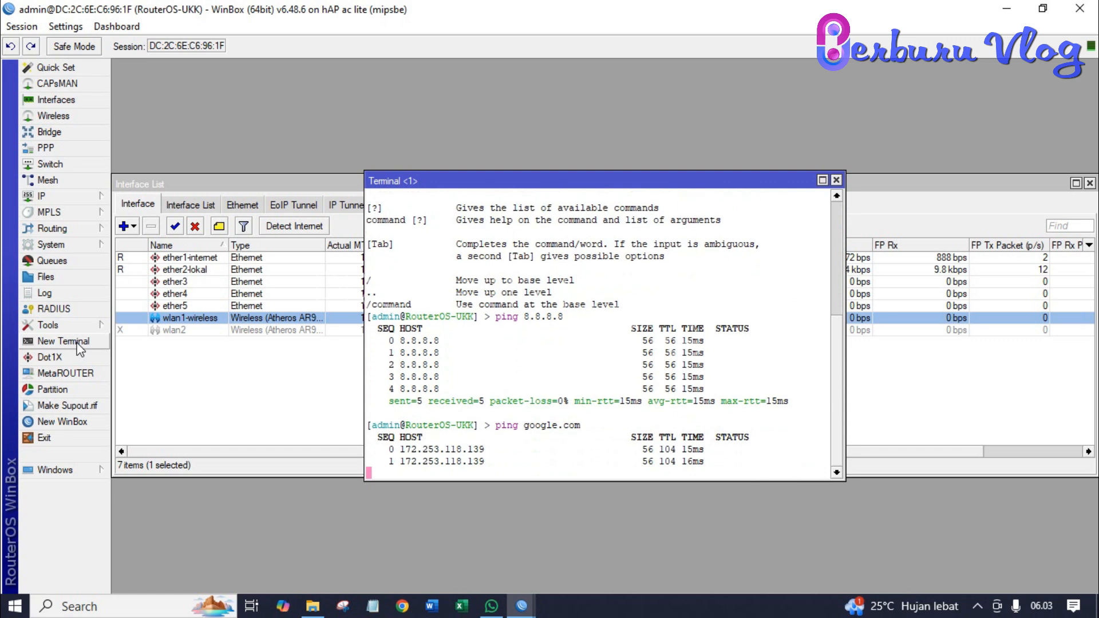
key(ctrl+c)
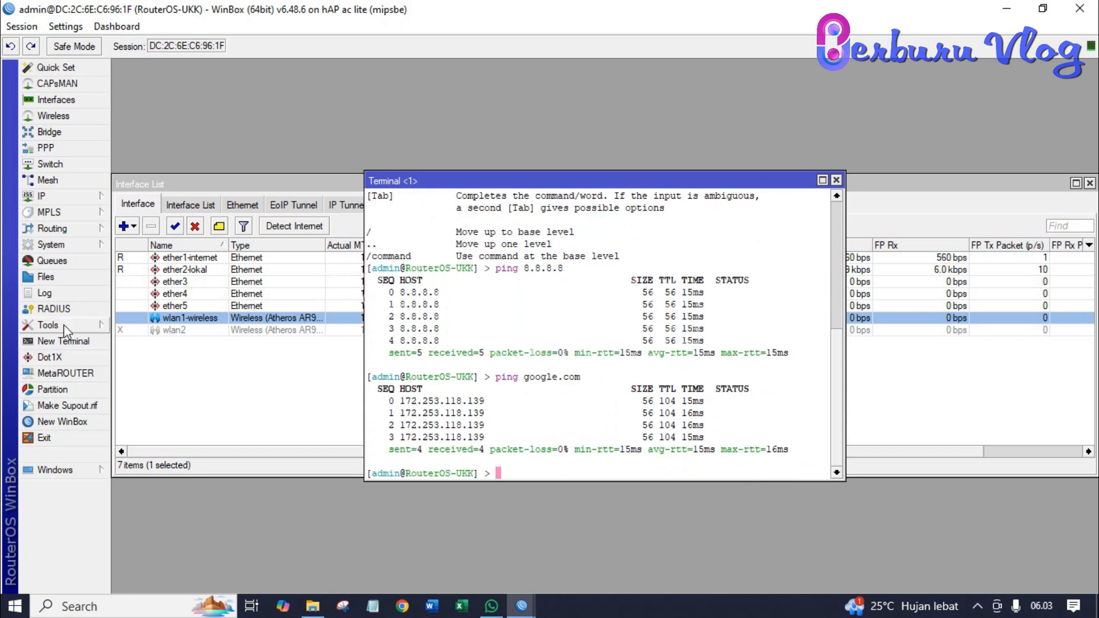
click(836, 180)
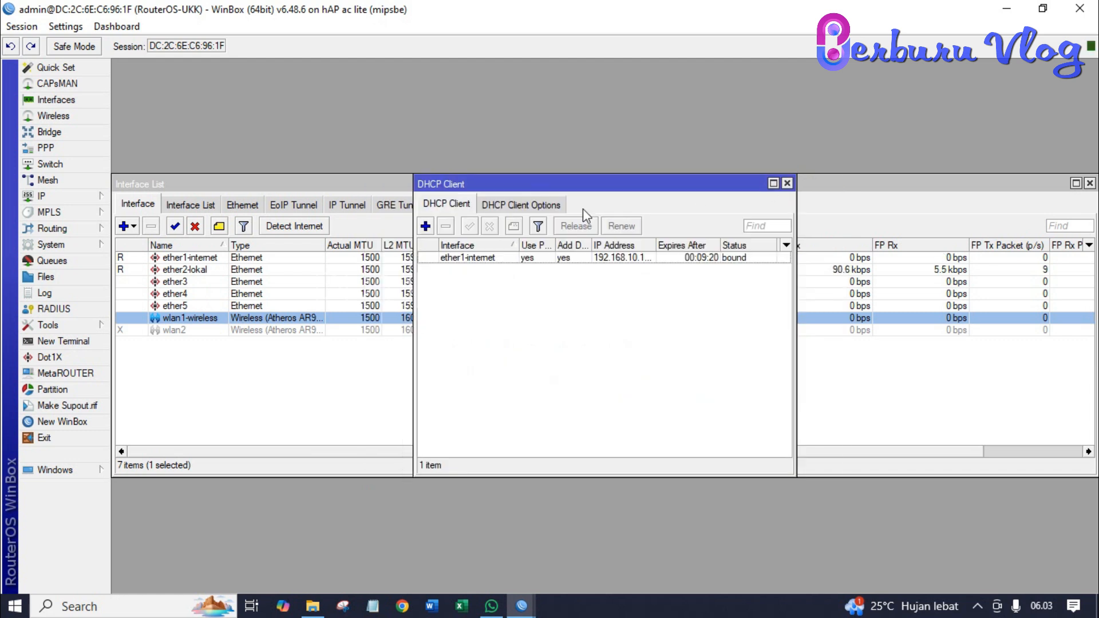
click(787, 184)
- Add the address 192.200.10.2/24 on interface ether2-lokal in IP > Addresses
click(93, 197)
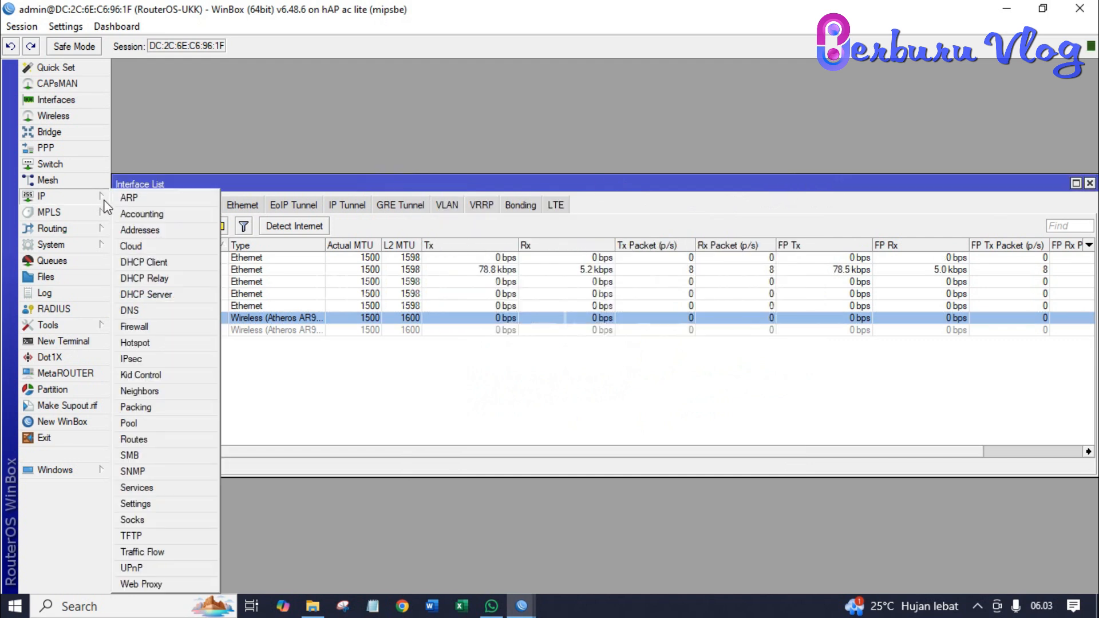
click(143, 232)
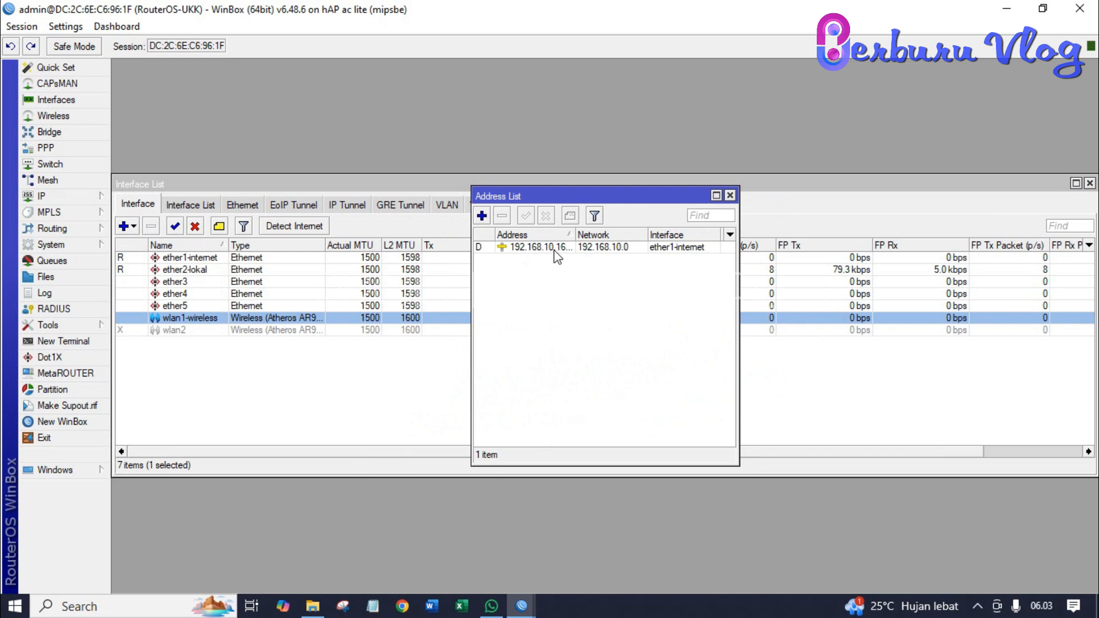
click(481, 217)
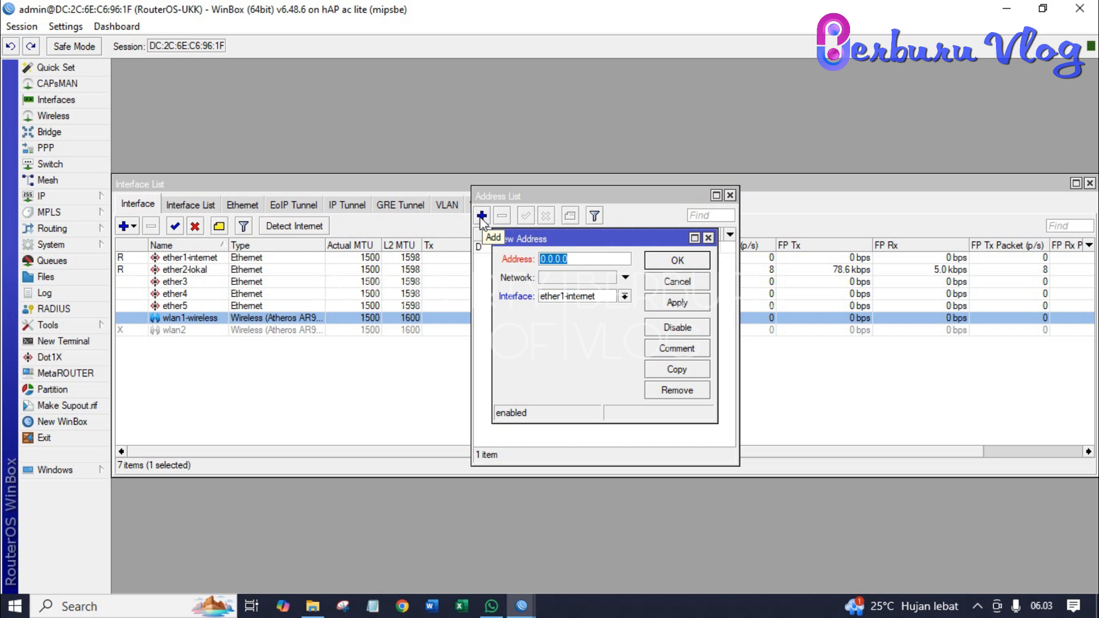
text(192)
text(.200)
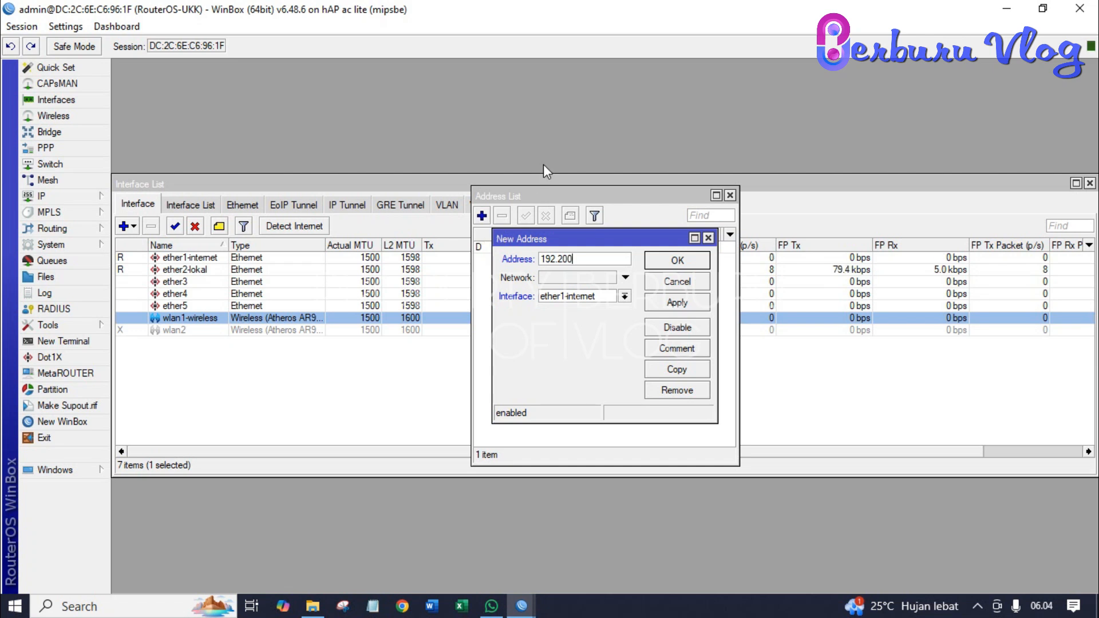
text(.10.2/24)
click(625, 297)
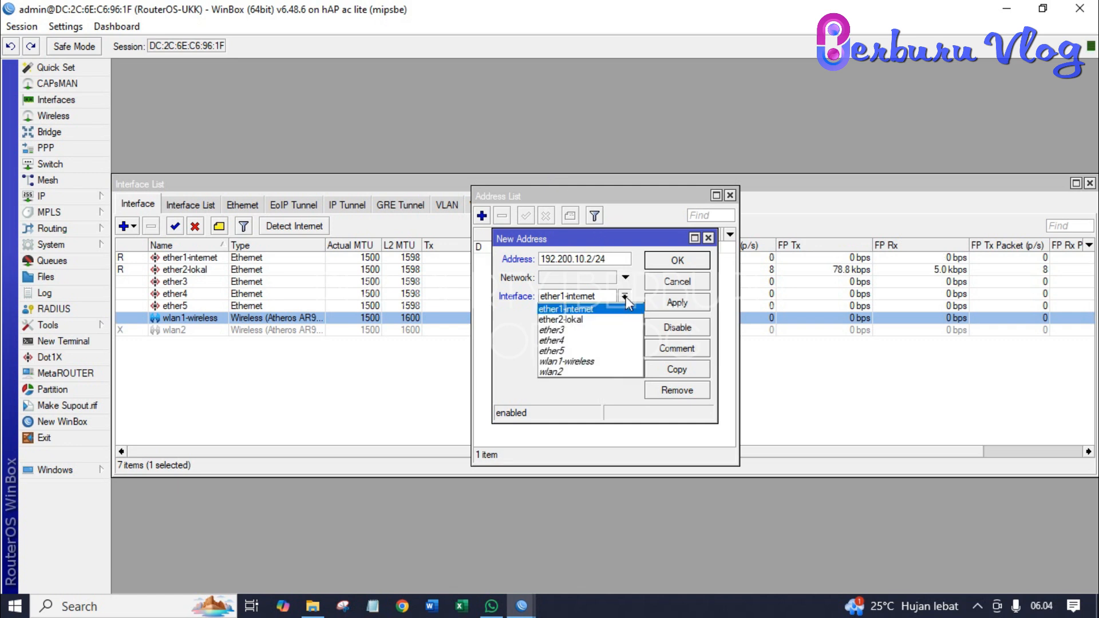
click(602, 319)
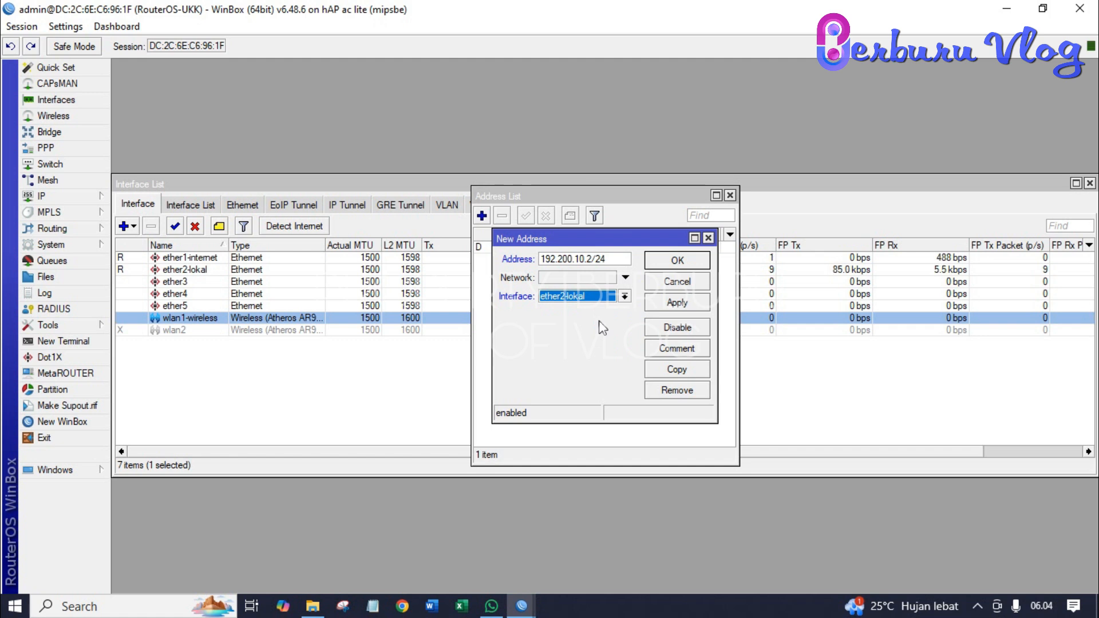
click(653, 303)
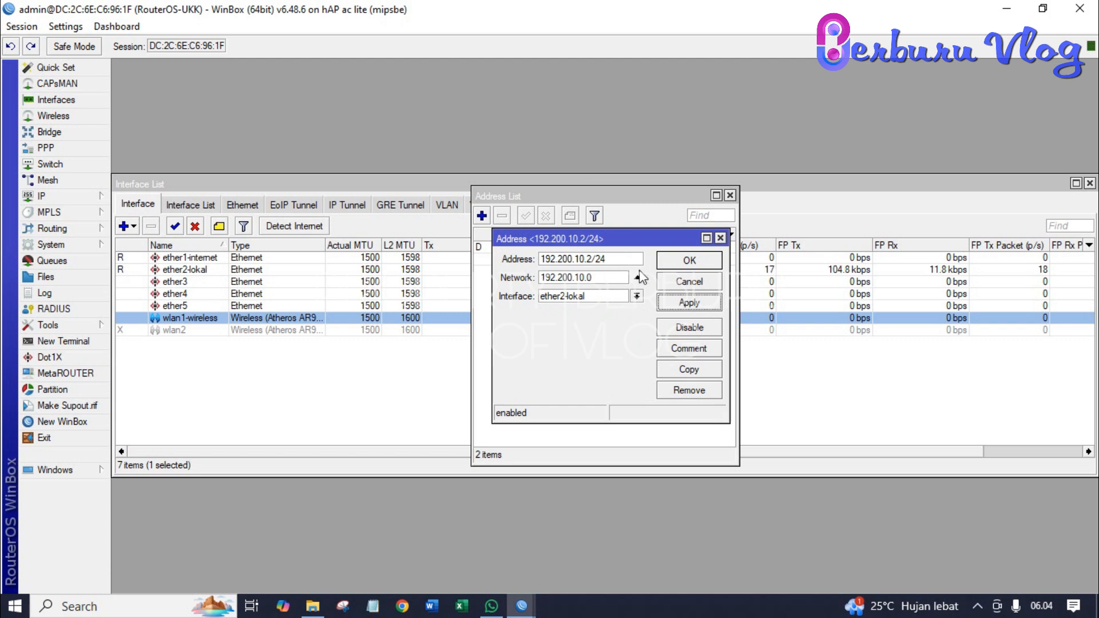
click(668, 268)
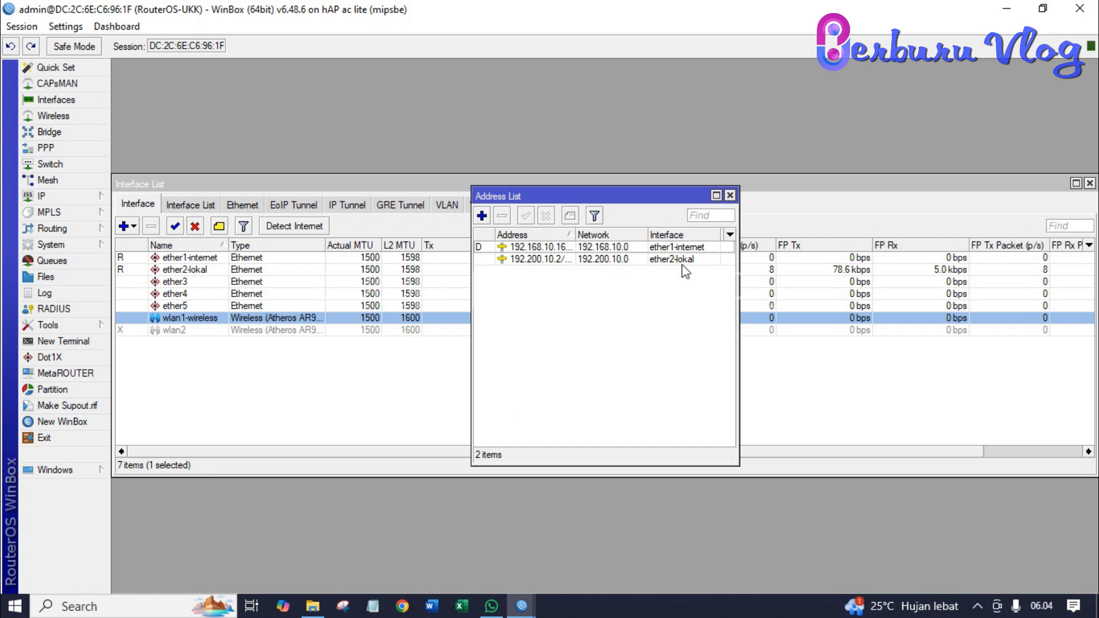
click(481, 216)
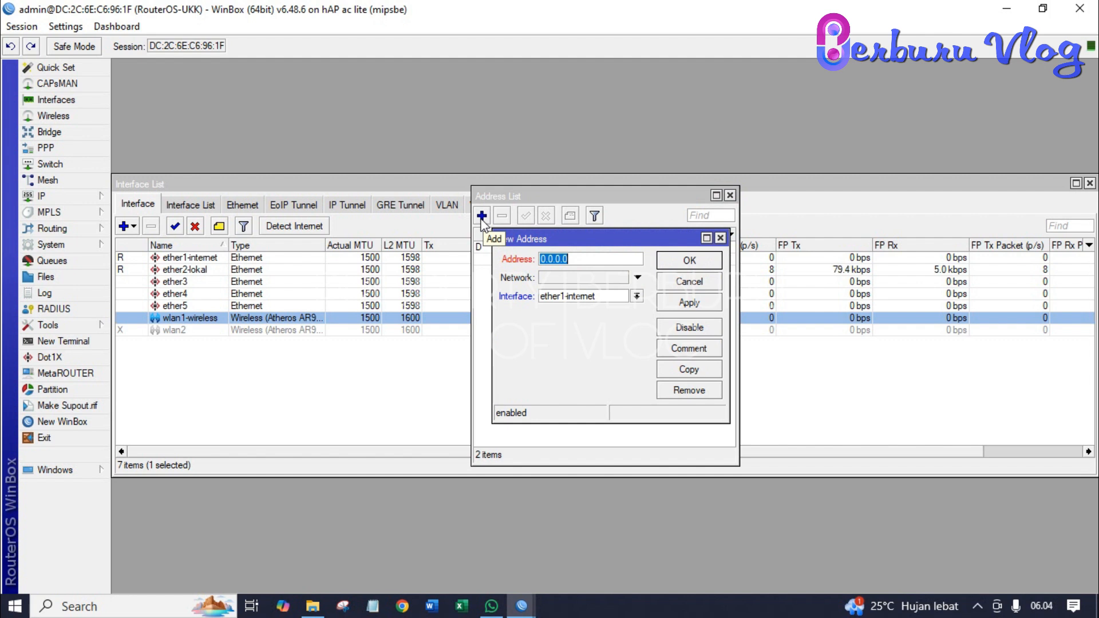
- Add 192.100.20.2/24 on wlan1-wireless, correcting the third octet, then widen the Address column and close the list
text(192.)
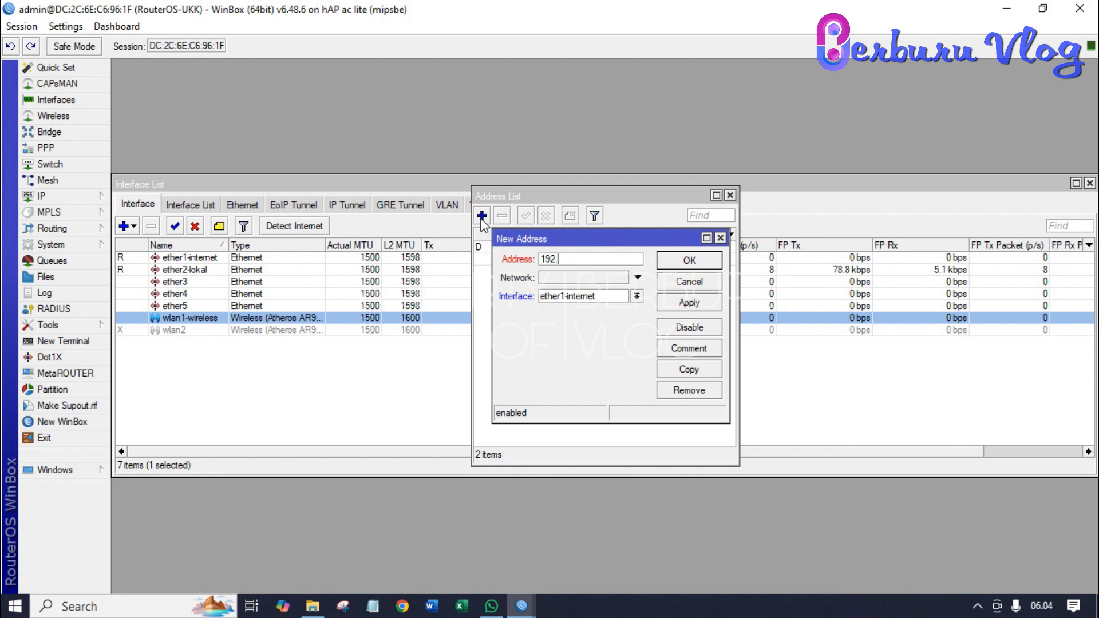
text(100.)
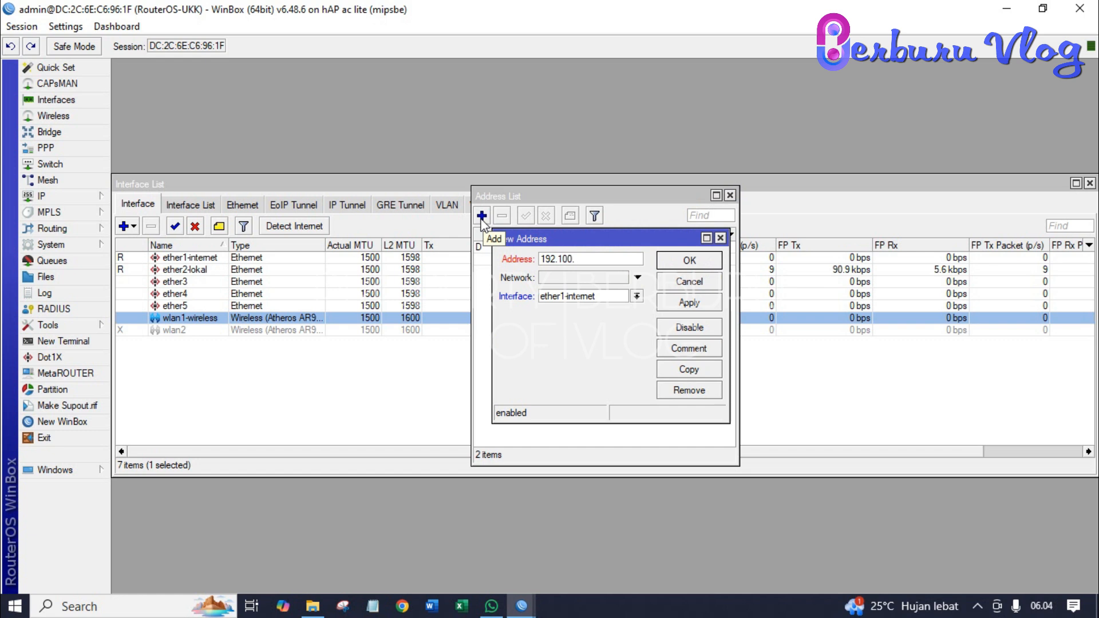
text(10.2/24)
key(Left)
key(Left)
key(Left)
key(Left)
key(Left)
key(Left)
key(BackSpace)
text(2)
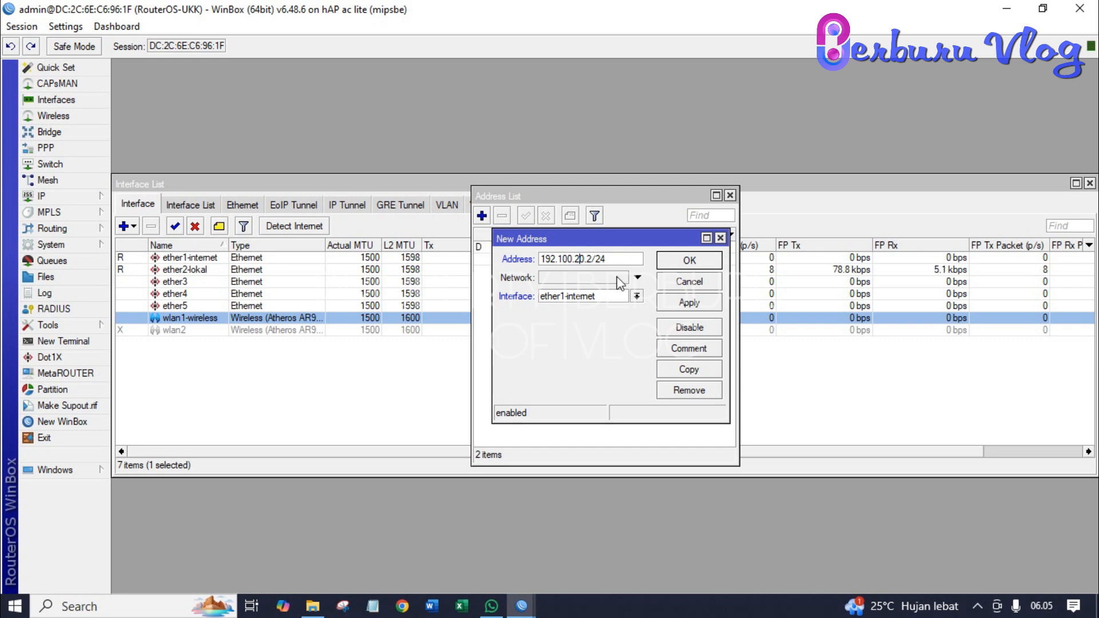
click(637, 296)
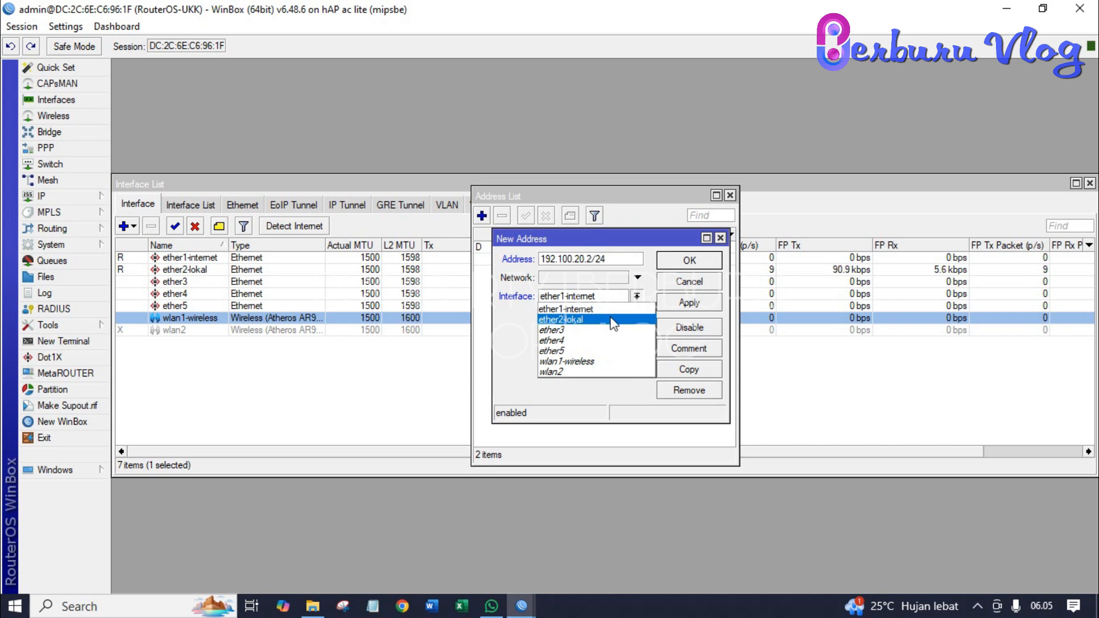
click(592, 361)
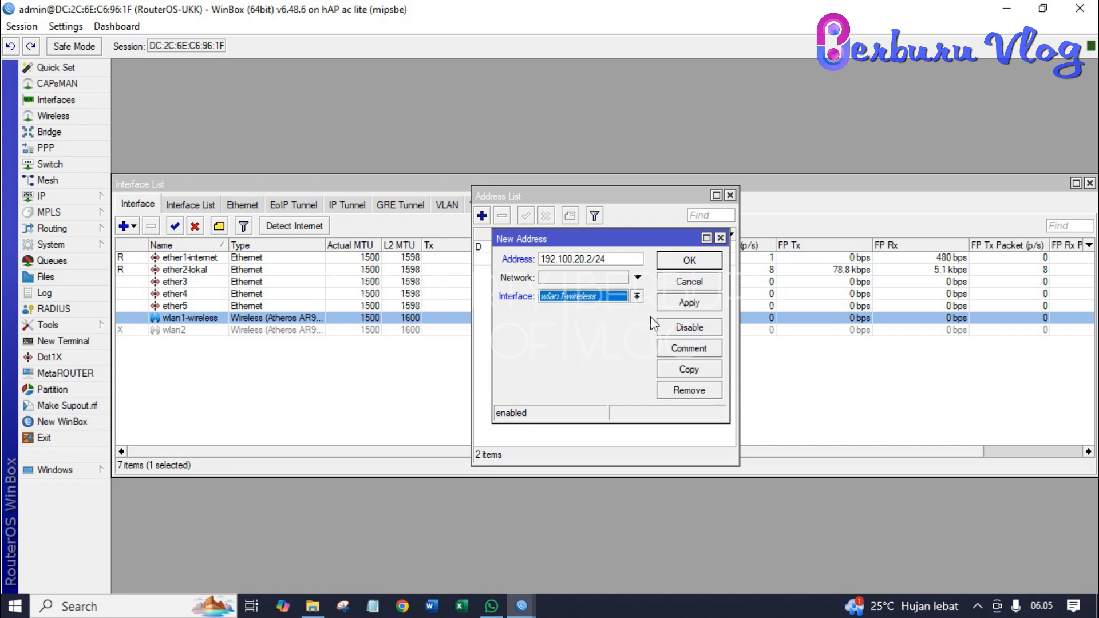
click(668, 302)
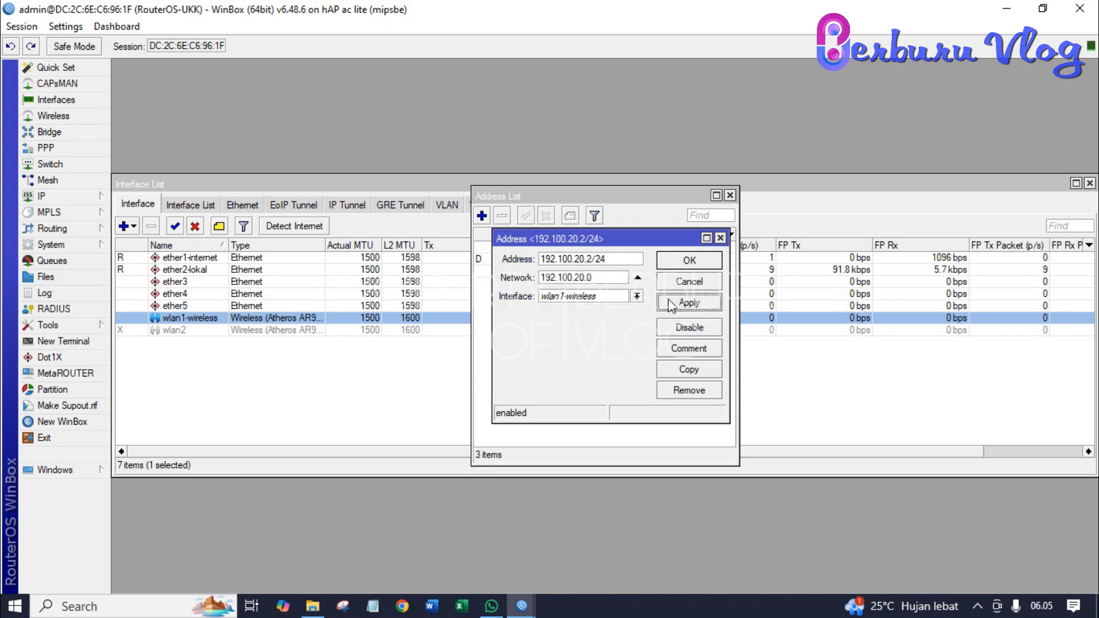
click(678, 265)
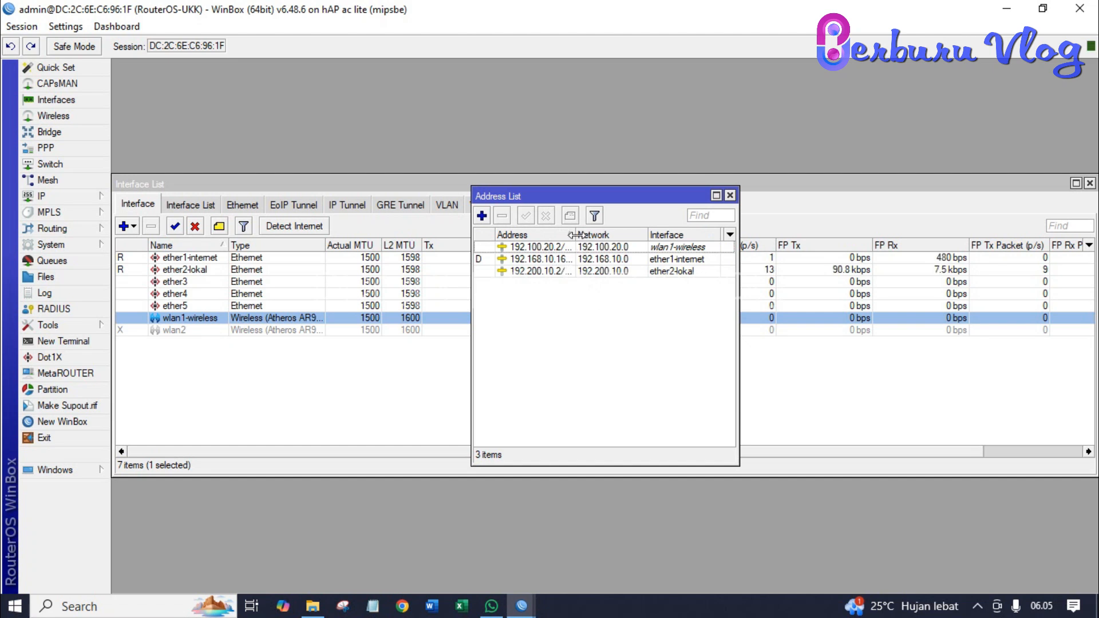
drag(575, 235, 599, 235)
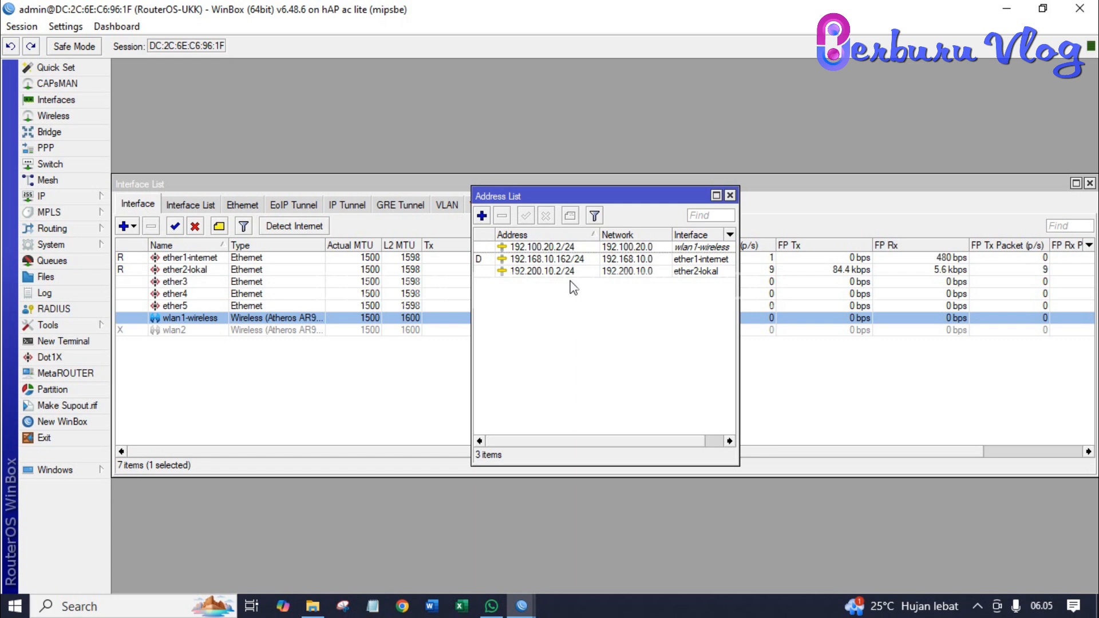
click(730, 195)
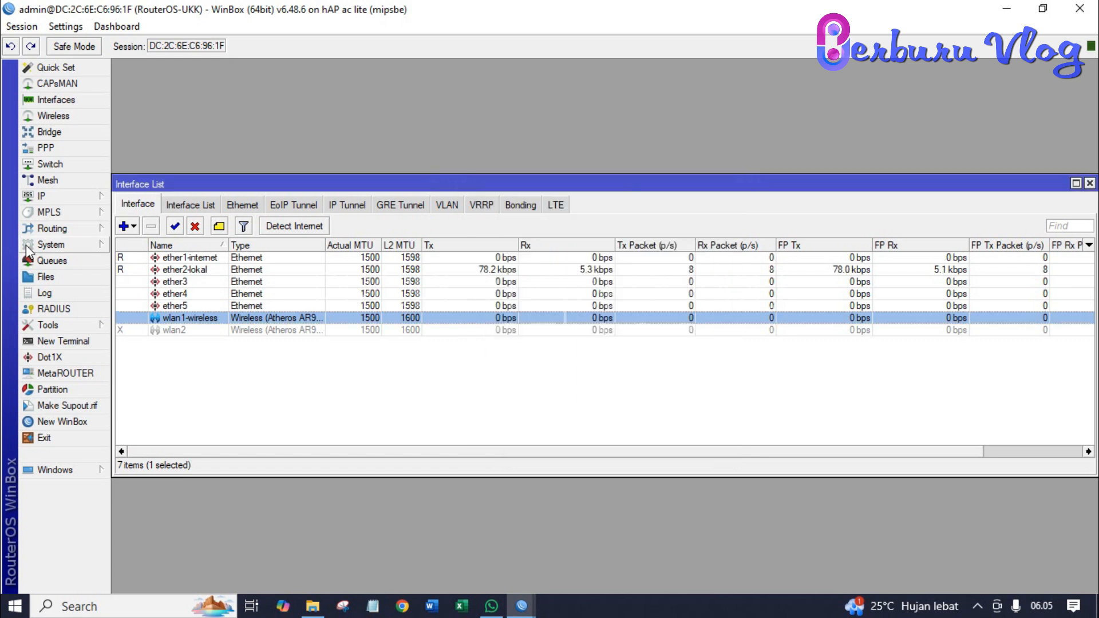
- Start a new firewall NAT rule with chain srcnat and Out. Interface ether1-internet
click(58, 197)
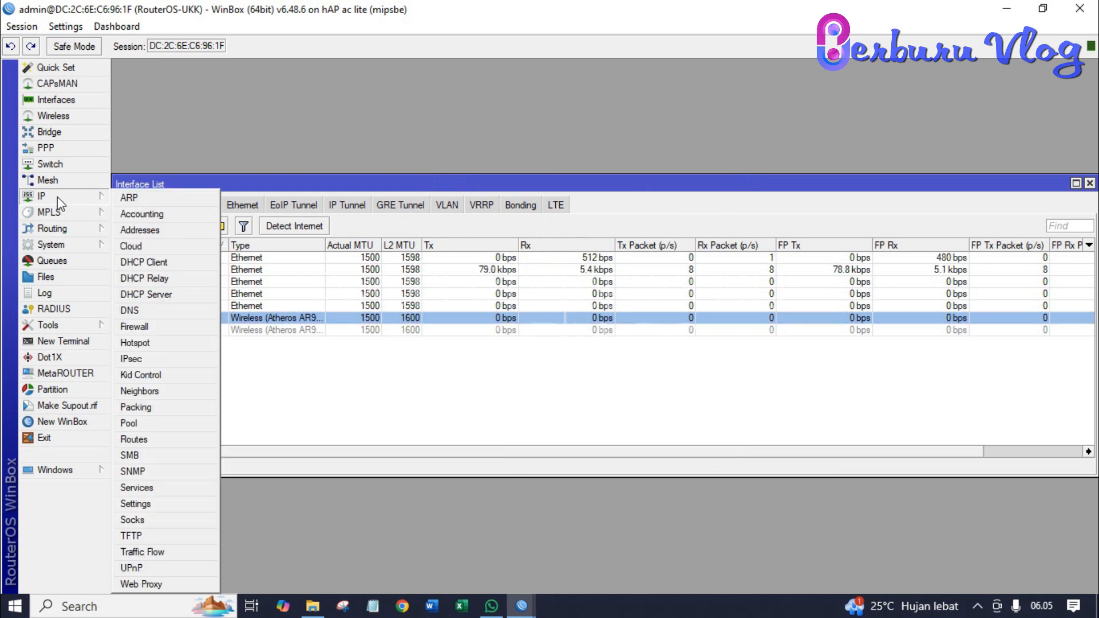
click(161, 326)
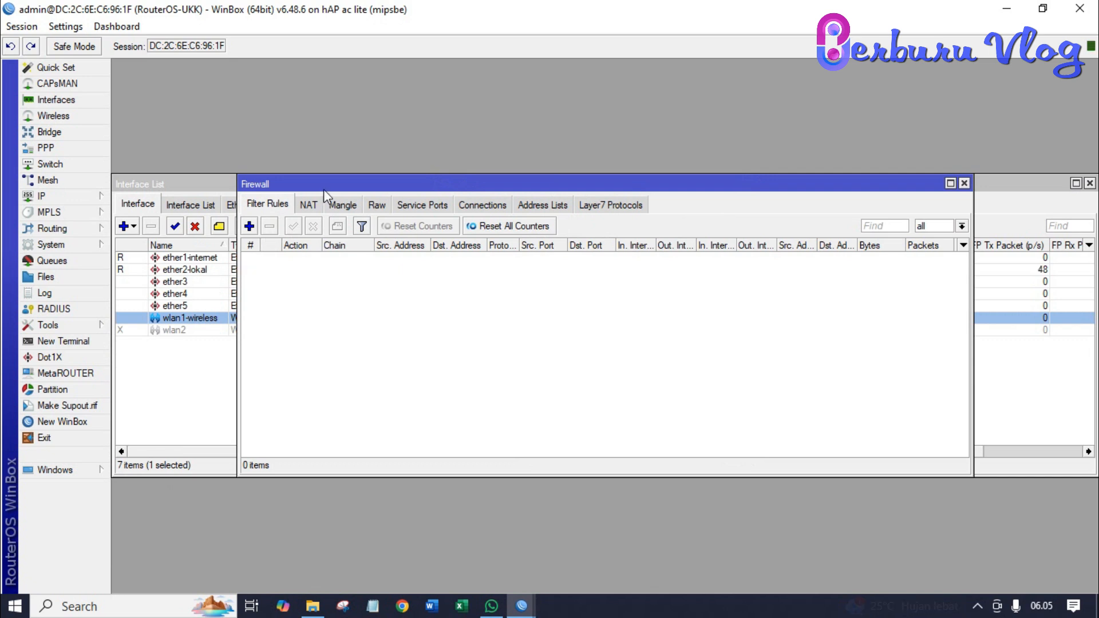
click(309, 205)
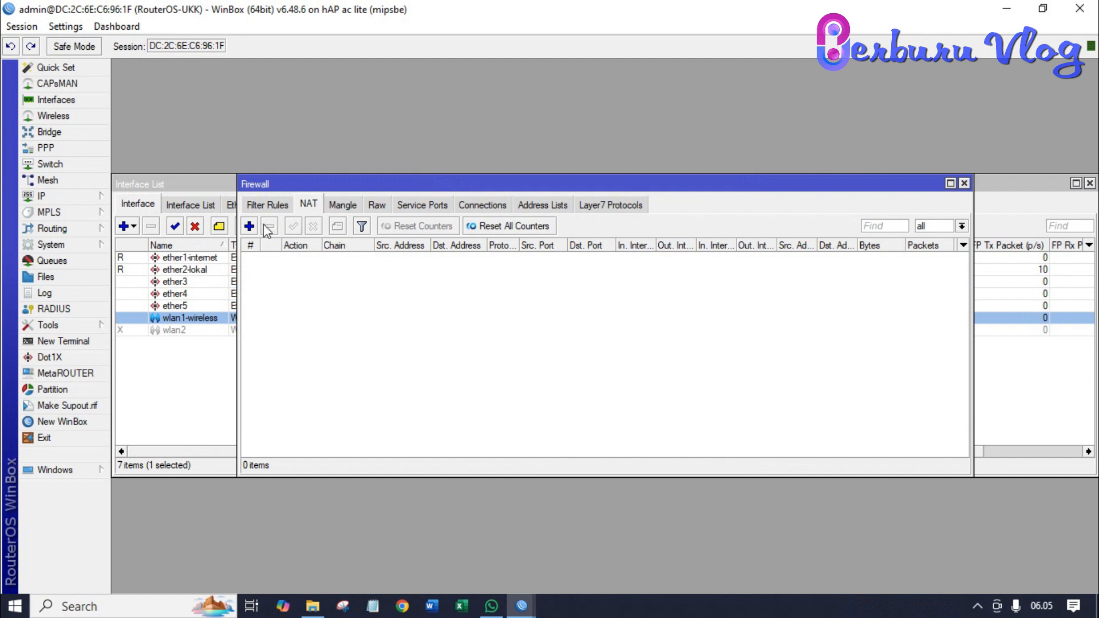
click(249, 227)
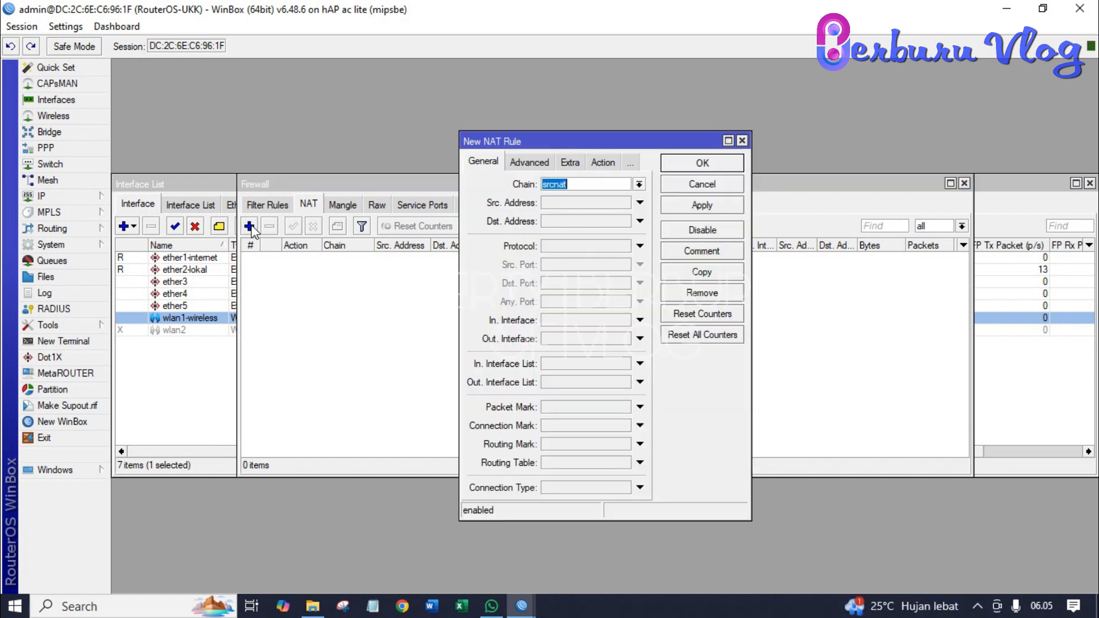
click(581, 185)
click(559, 342)
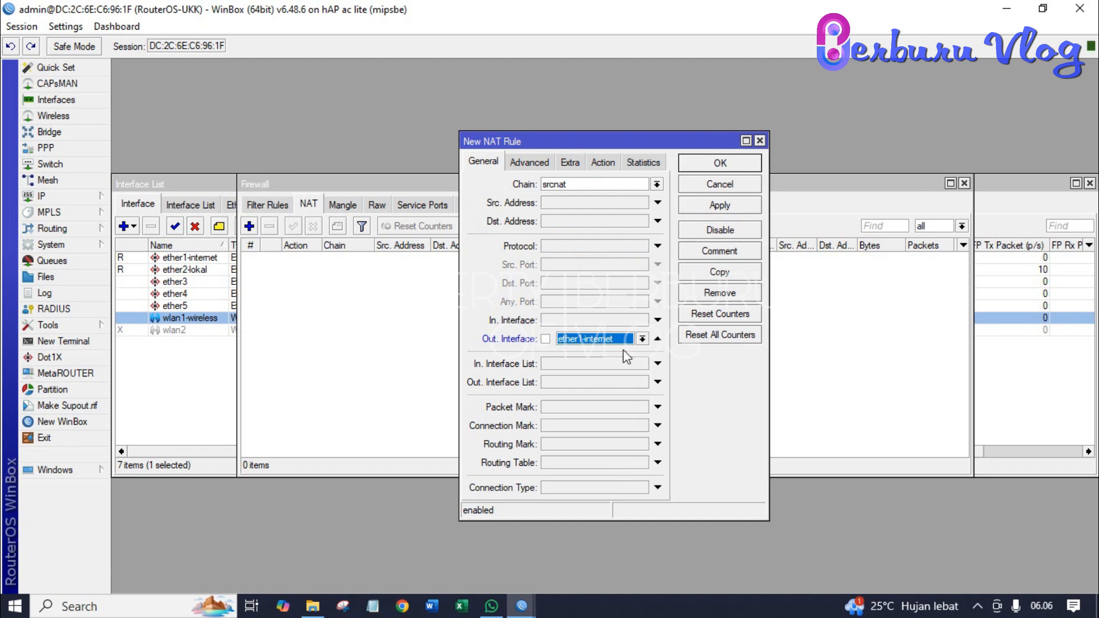
- Set the NAT rule's action to masquerade, save it and close the Firewall window
click(607, 162)
click(605, 183)
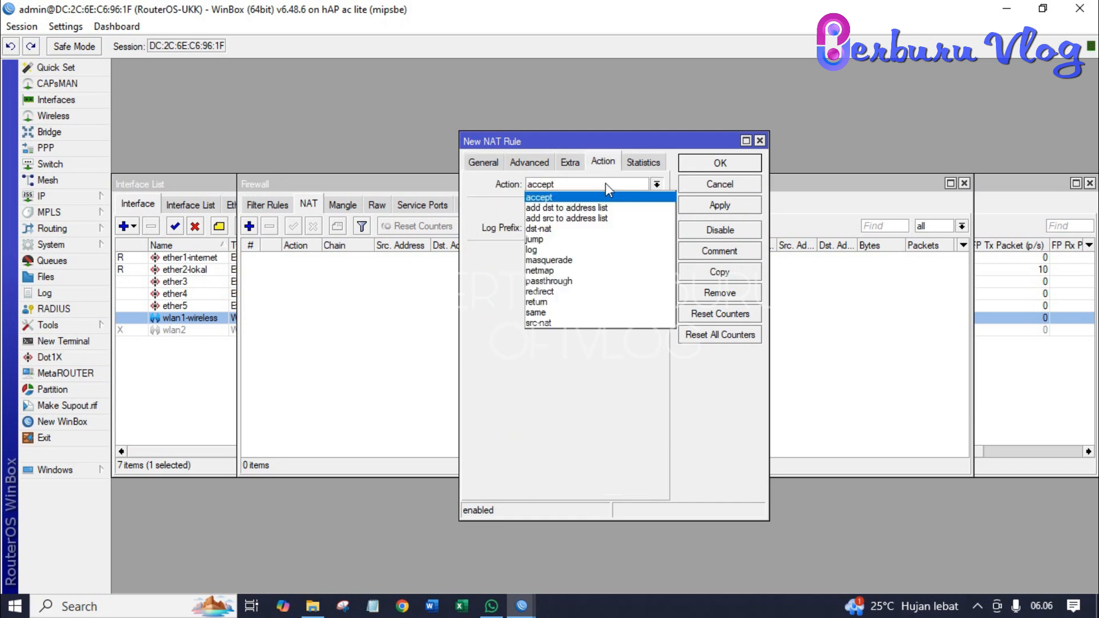
click(590, 261)
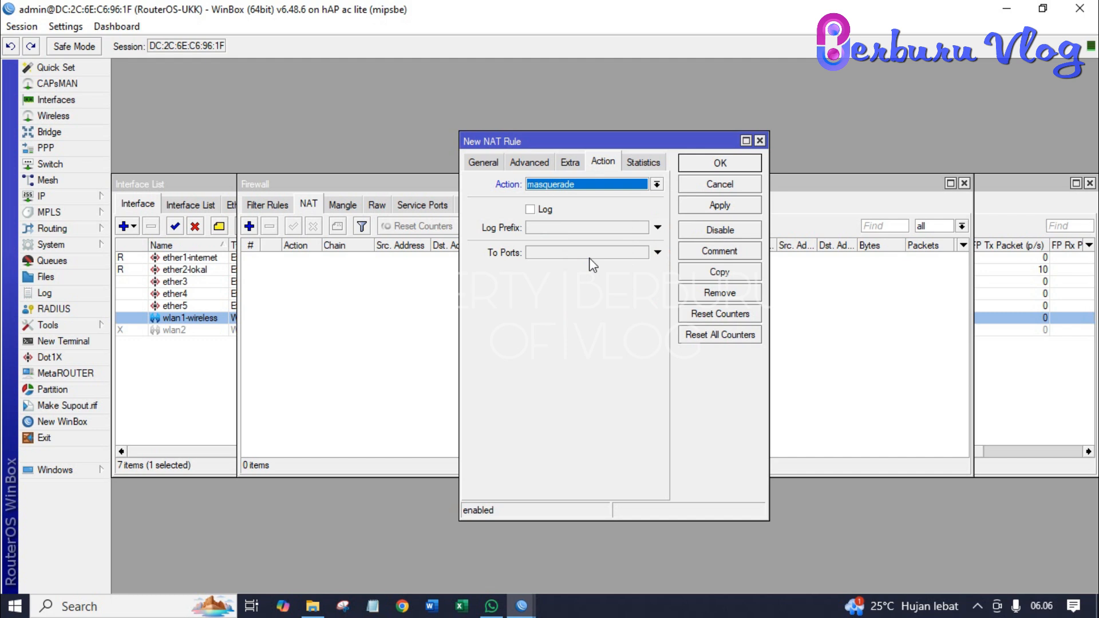
click(684, 206)
click(702, 164)
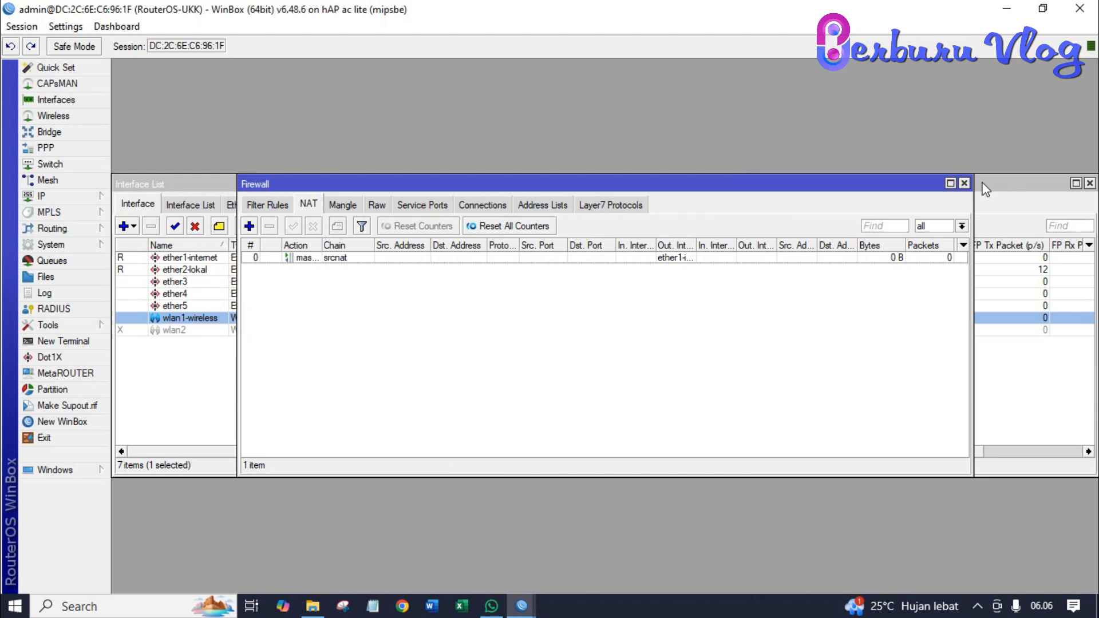
click(964, 183)
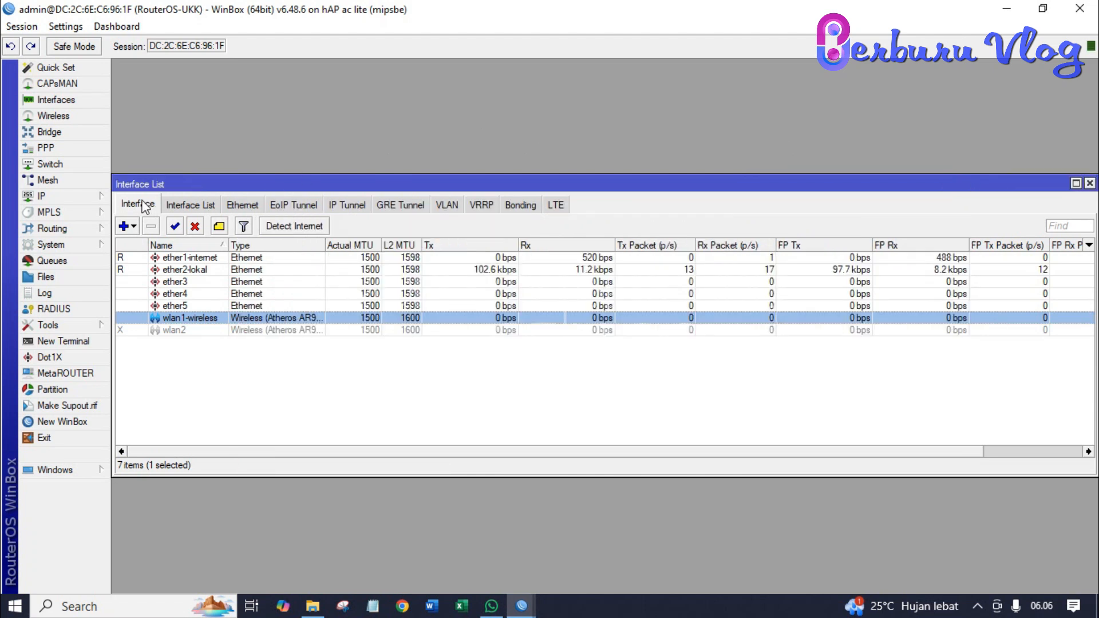
click(79, 201)
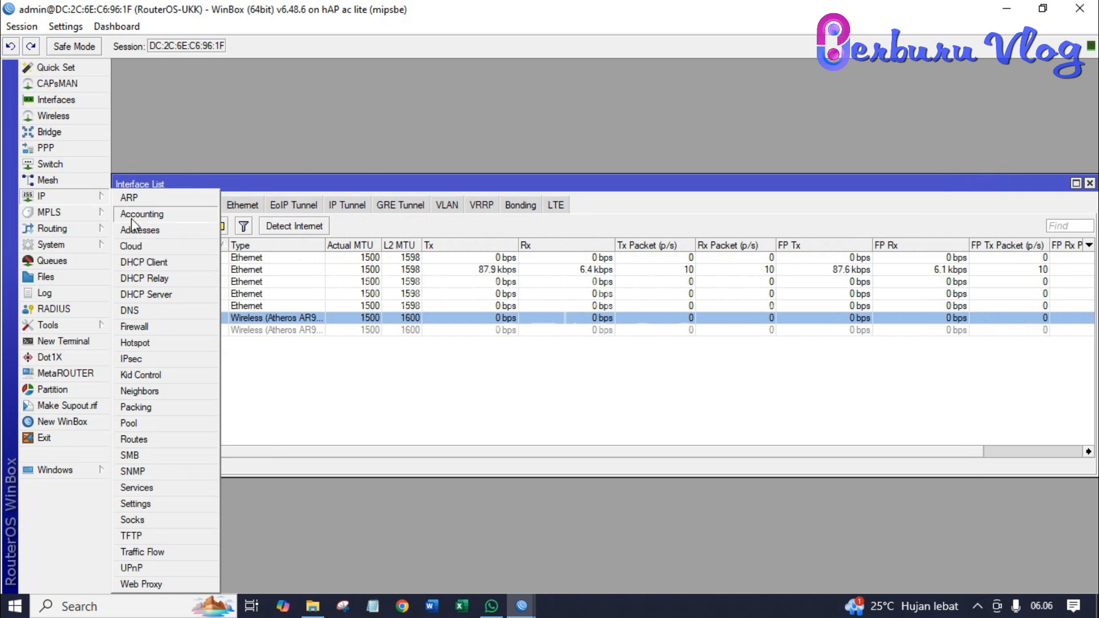
- Start the guided DHCP Setup and choose ether2-lokal as the server interface
click(162, 295)
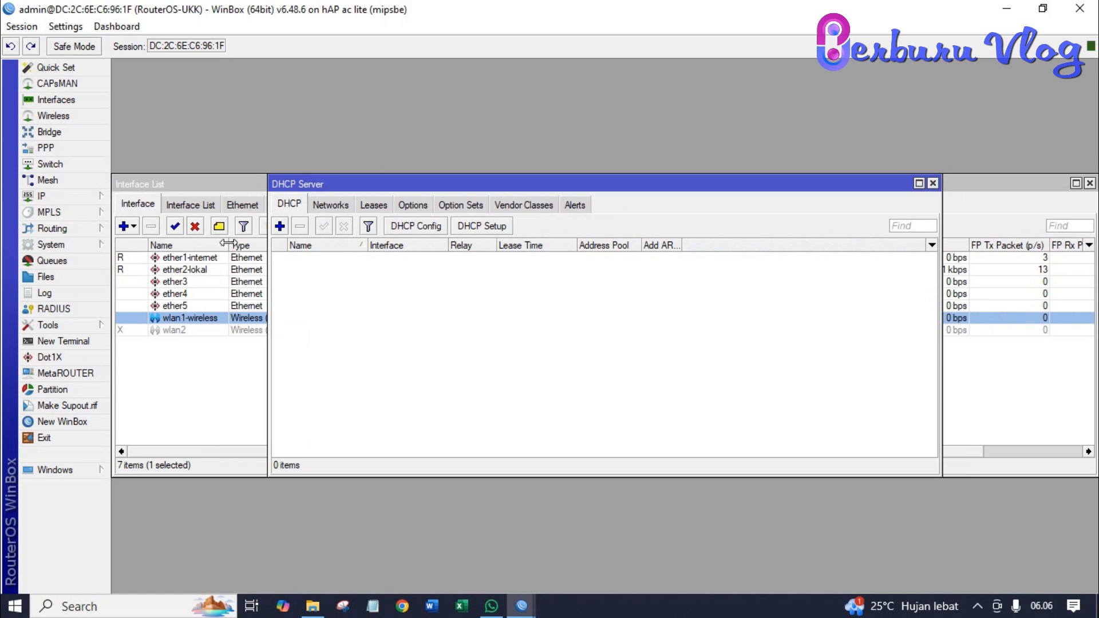
click(508, 229)
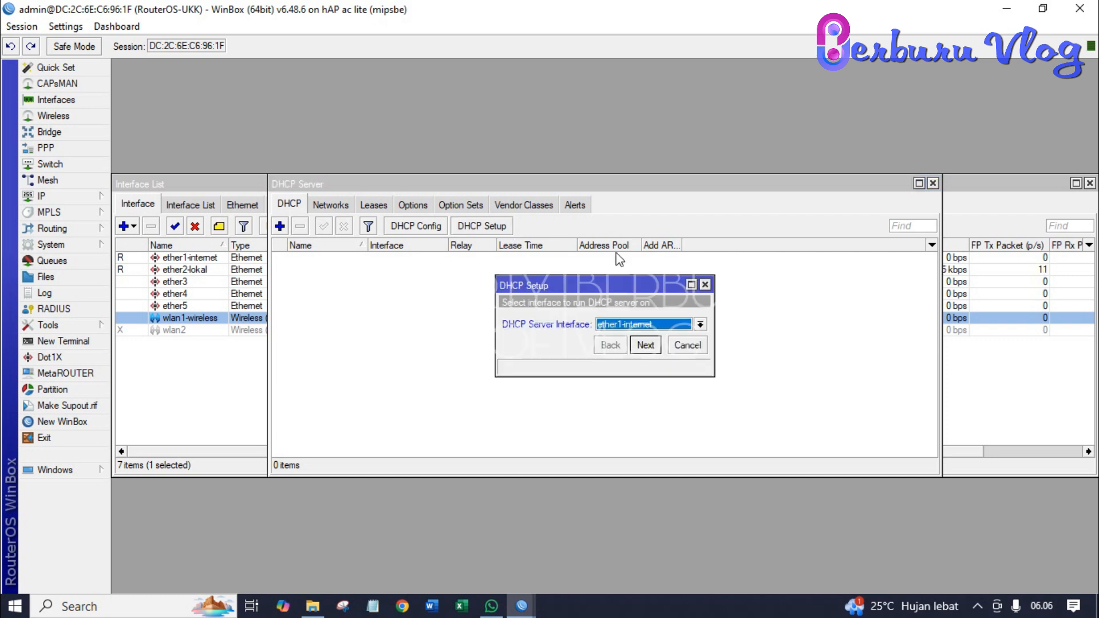
click(699, 324)
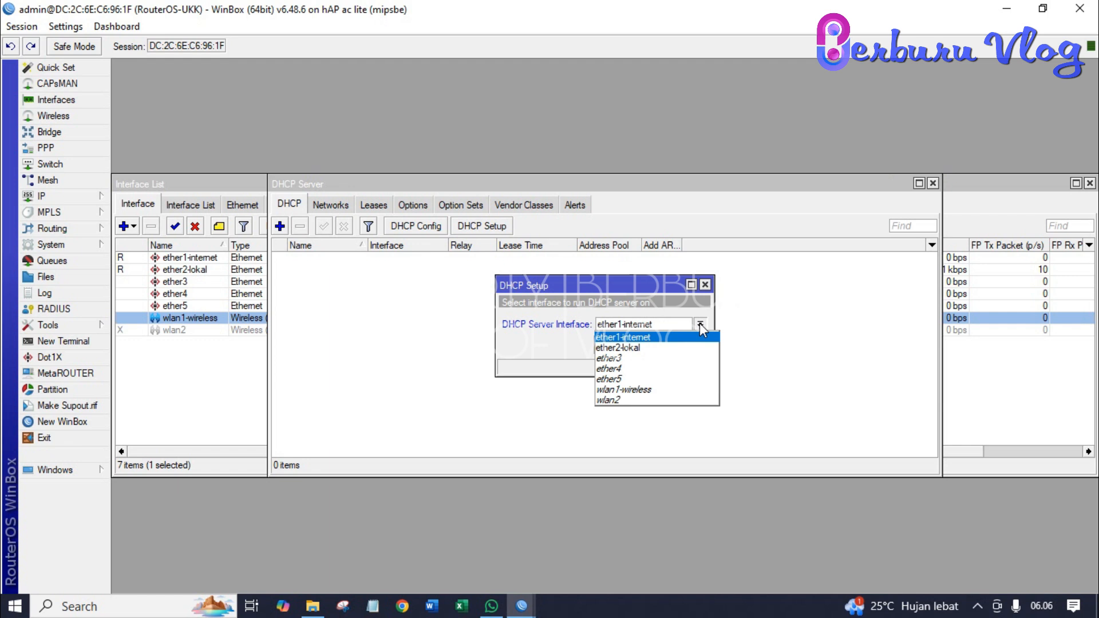
click(678, 347)
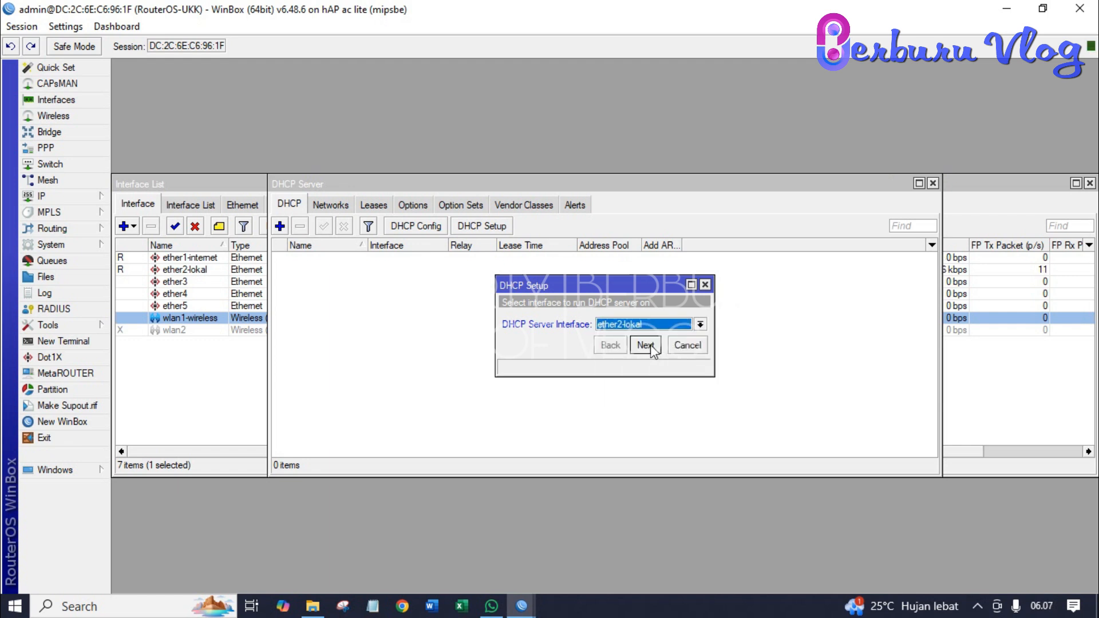
click(646, 345)
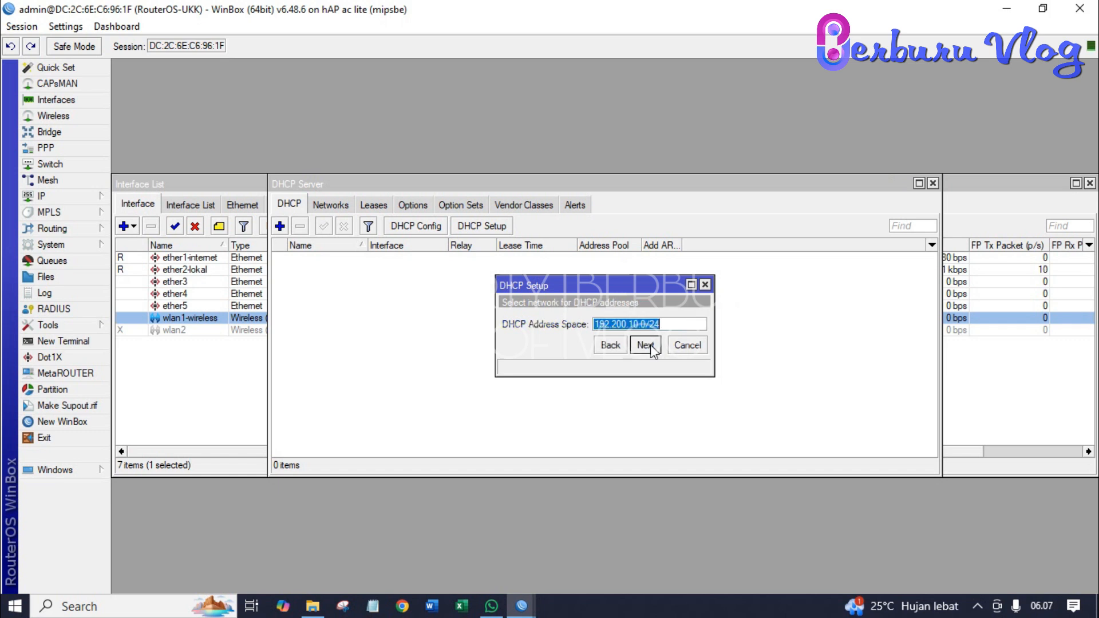
- Accept network 192.200.10.0/24, gateway 192.200.10.2, the pool, DNS 192.168.10.1 and 10-minute lease
click(651, 344)
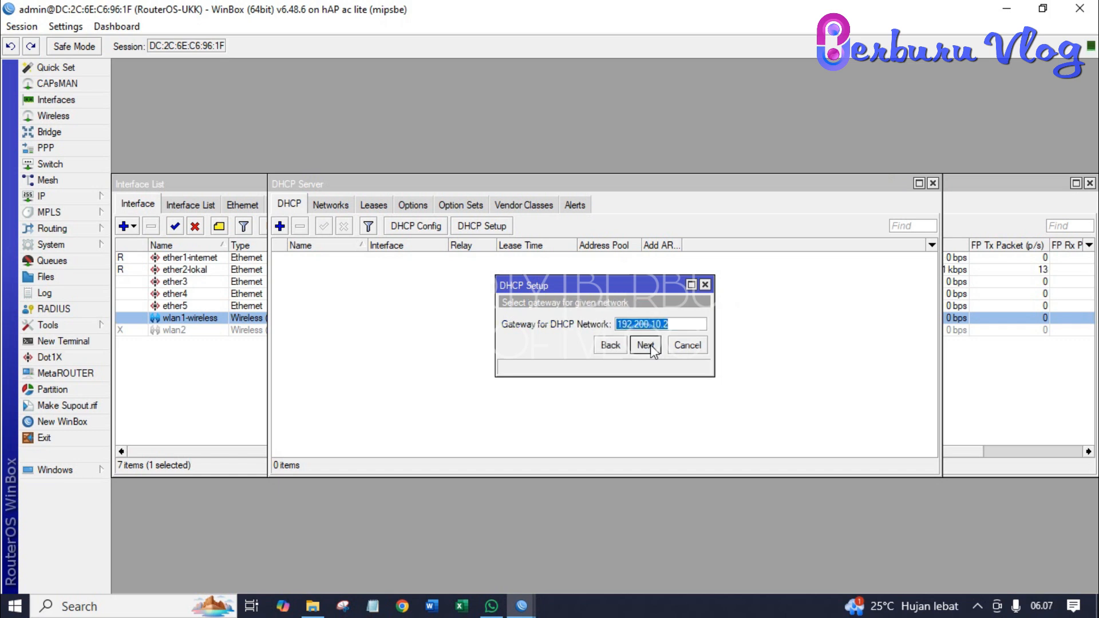
click(650, 345)
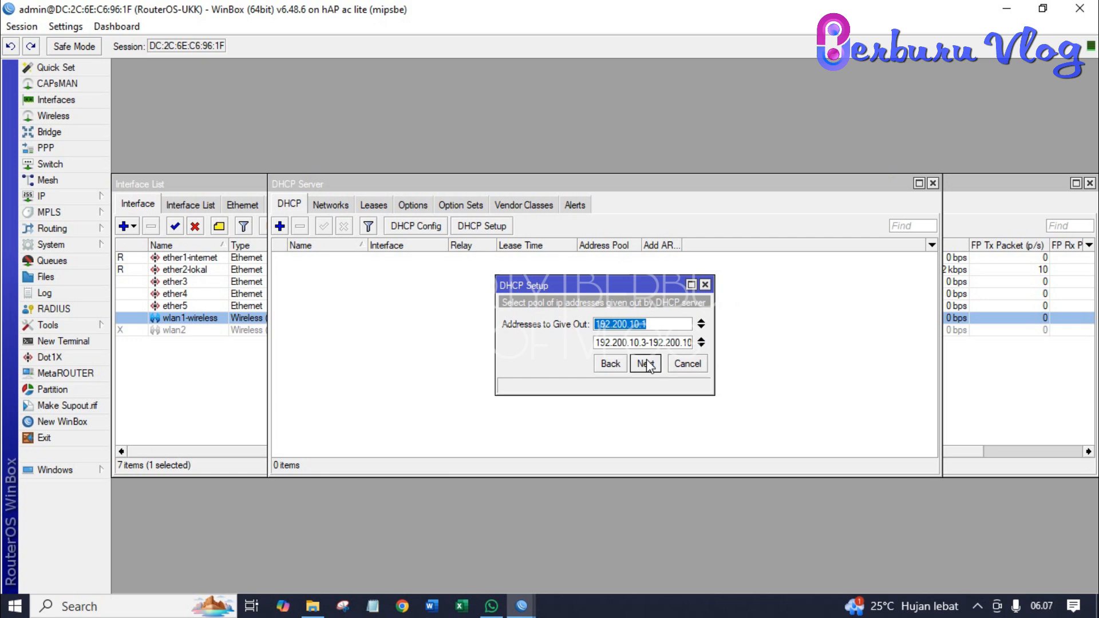
click(649, 364)
click(649, 364)
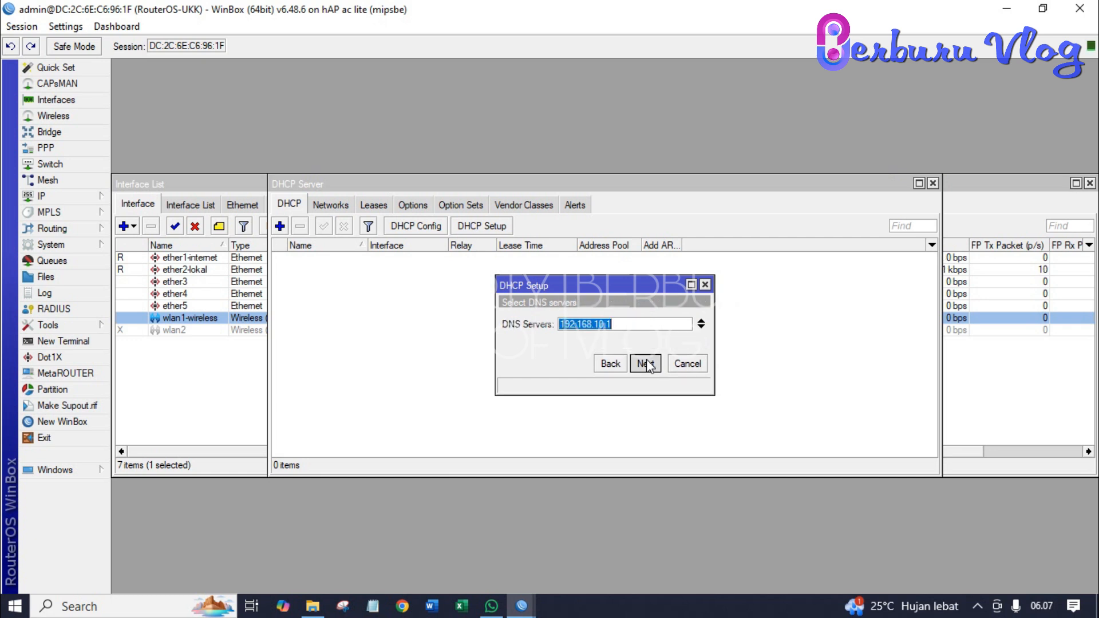
click(646, 364)
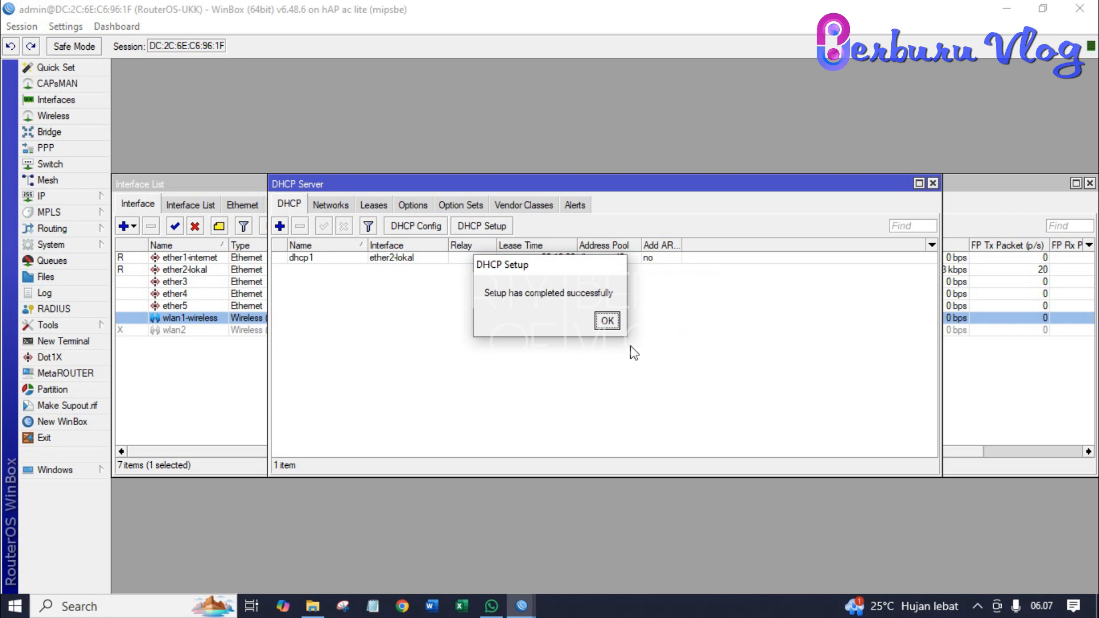
click(606, 321)
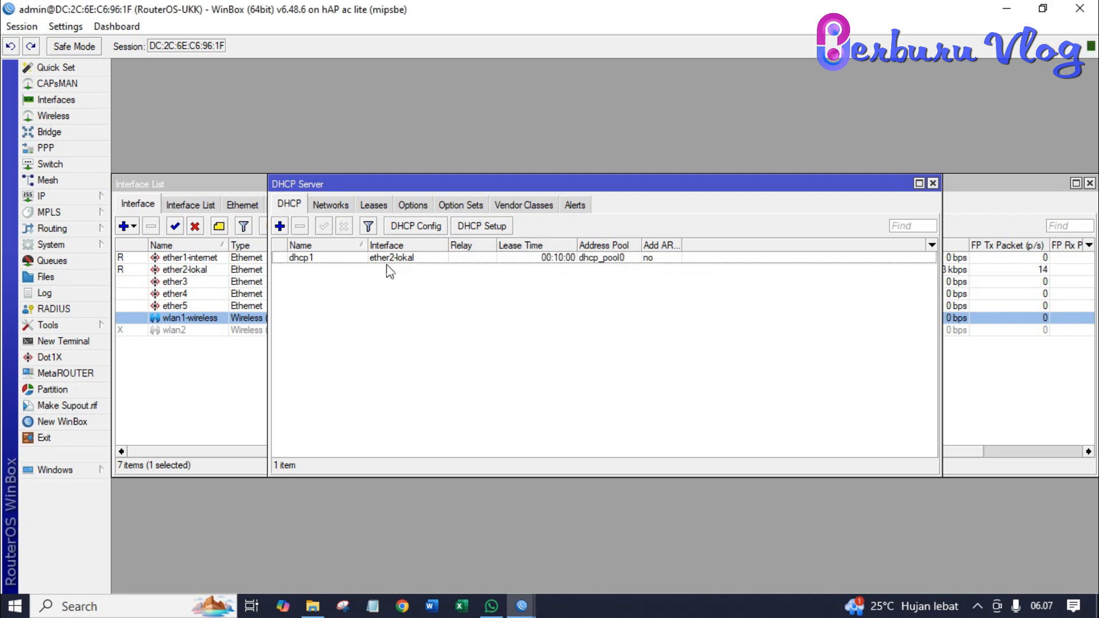
- Drop the manual server entry and run DHCP Setup on wlan1-wireless instead
click(279, 226)
click(718, 179)
click(481, 227)
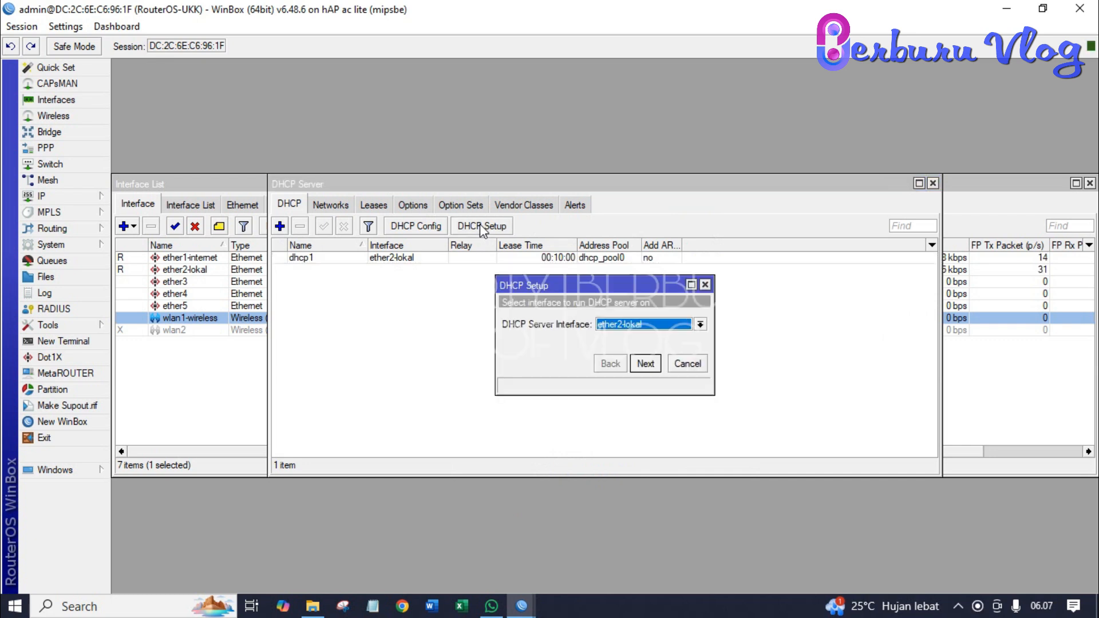
click(700, 325)
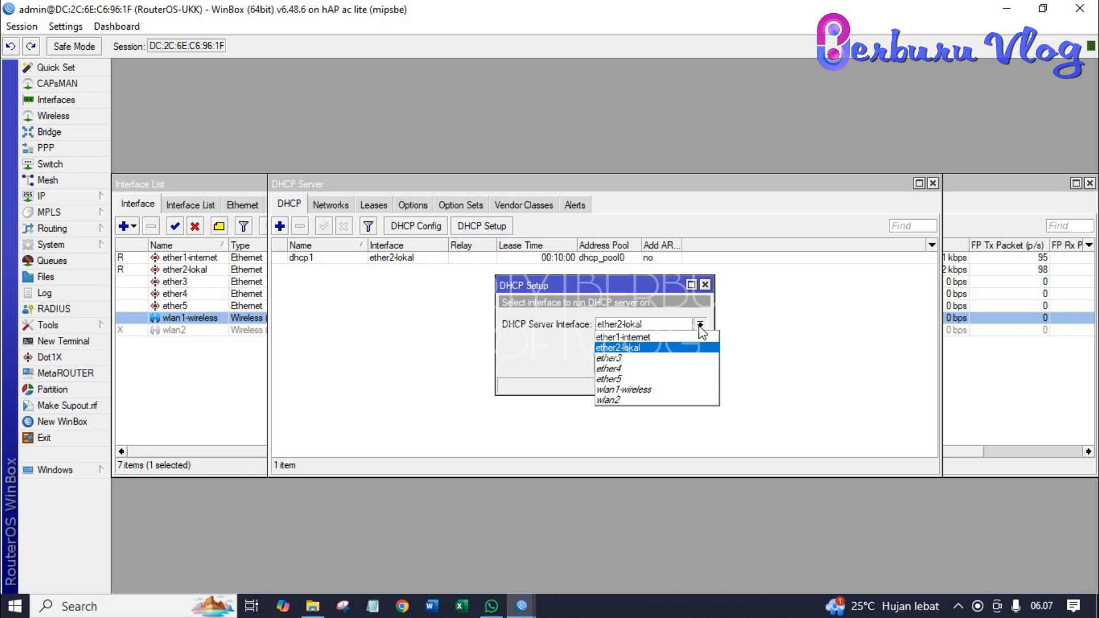
click(661, 391)
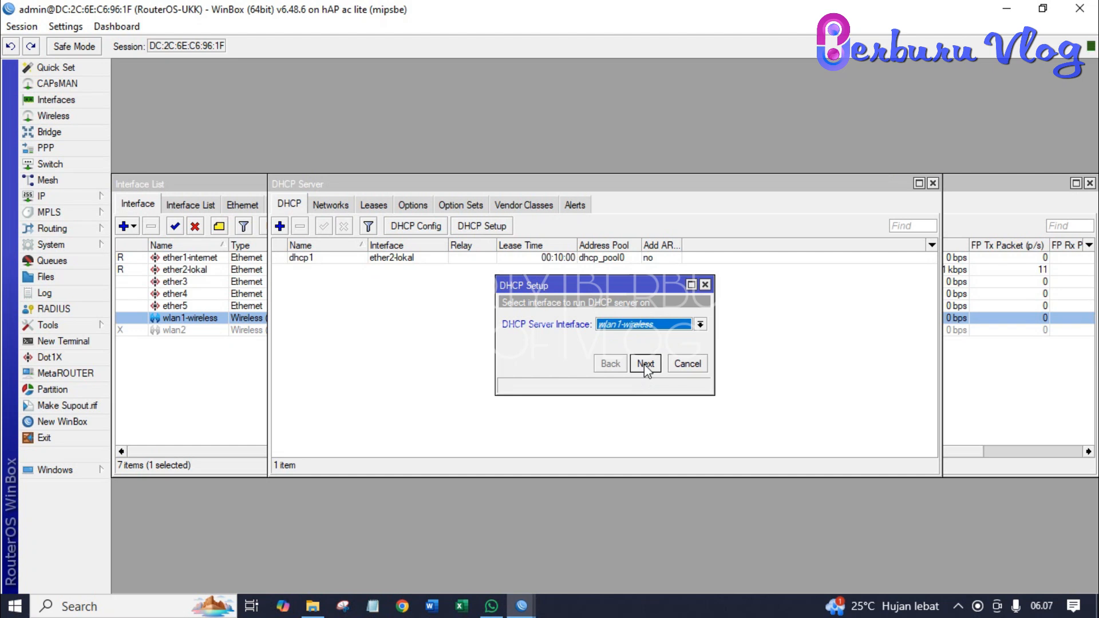
click(644, 364)
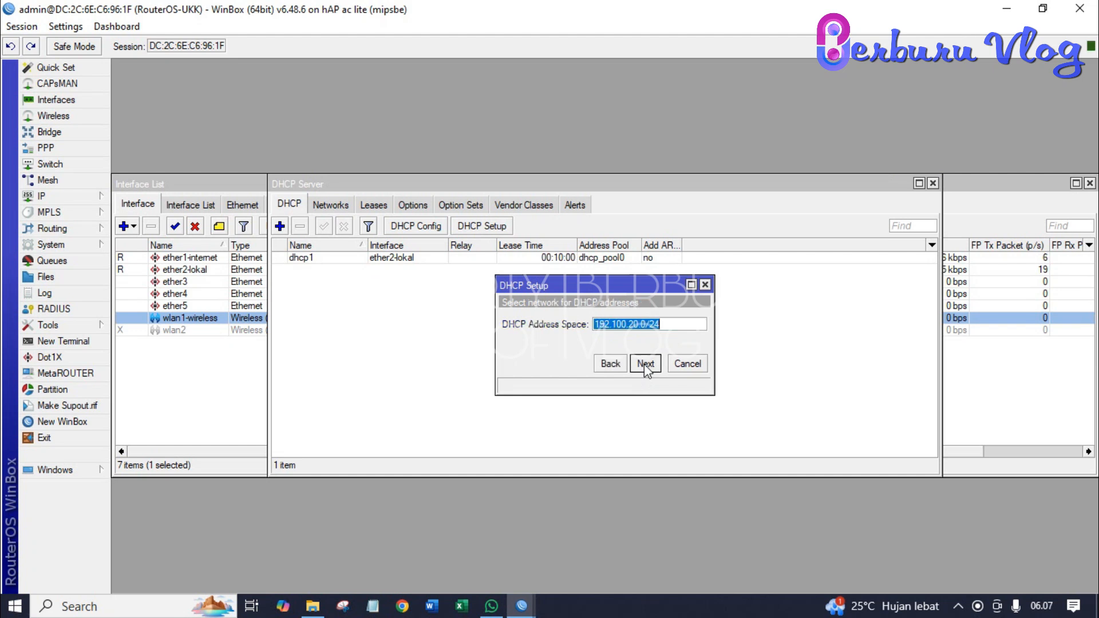
- Accept 192.100.20.0/24, gateway 192.100.20.2 and the pool, adding 8.8.8.8 as second DNS server
click(644, 364)
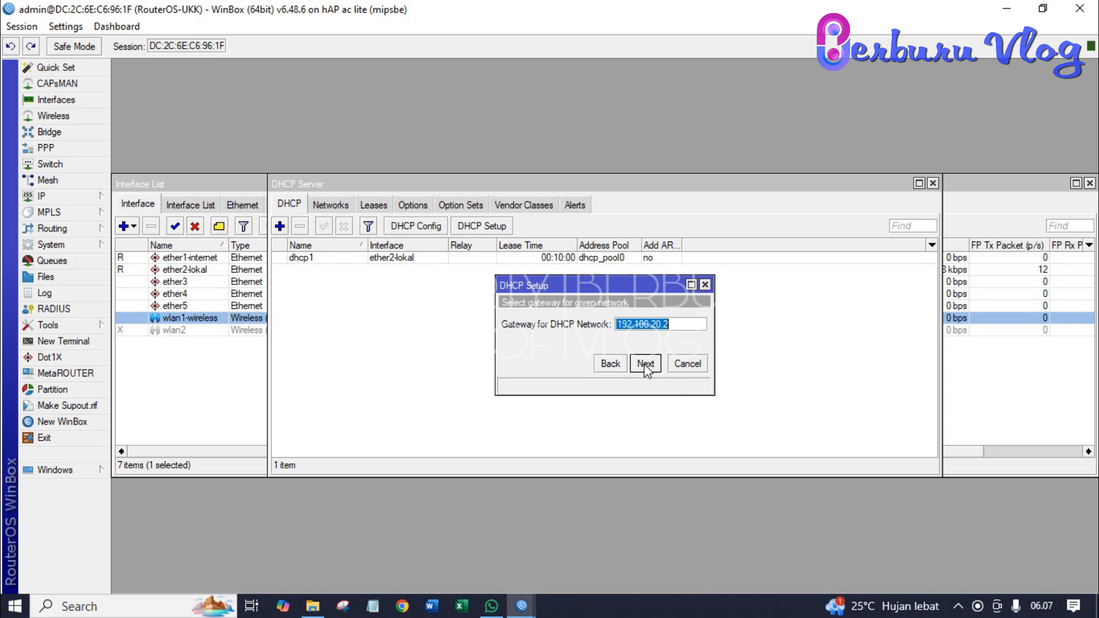
click(644, 364)
click(645, 365)
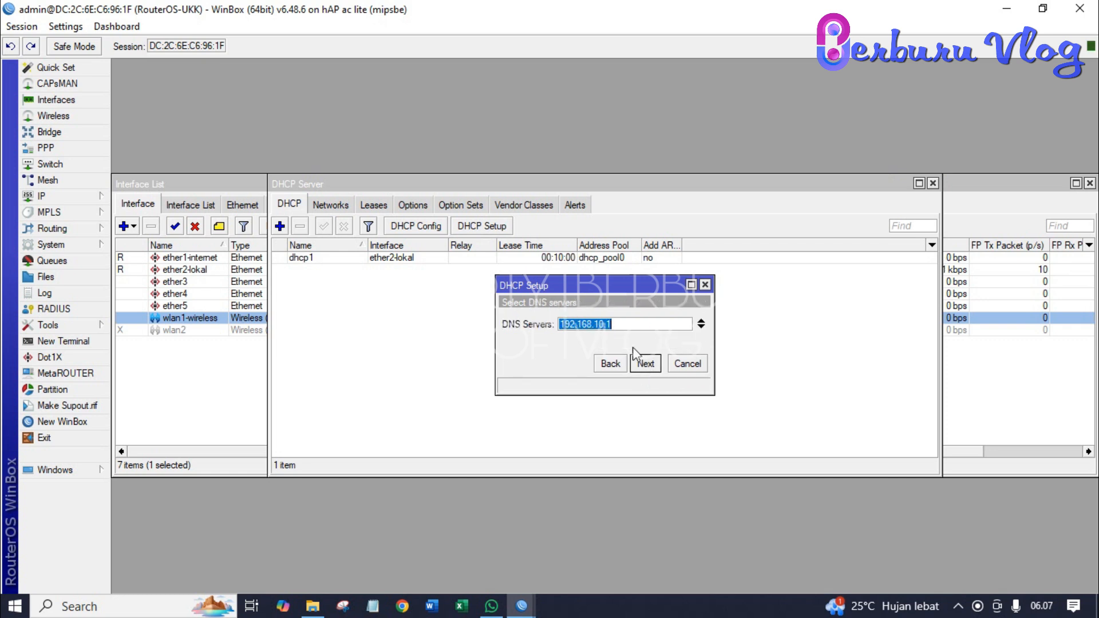
click(633, 325)
click(702, 328)
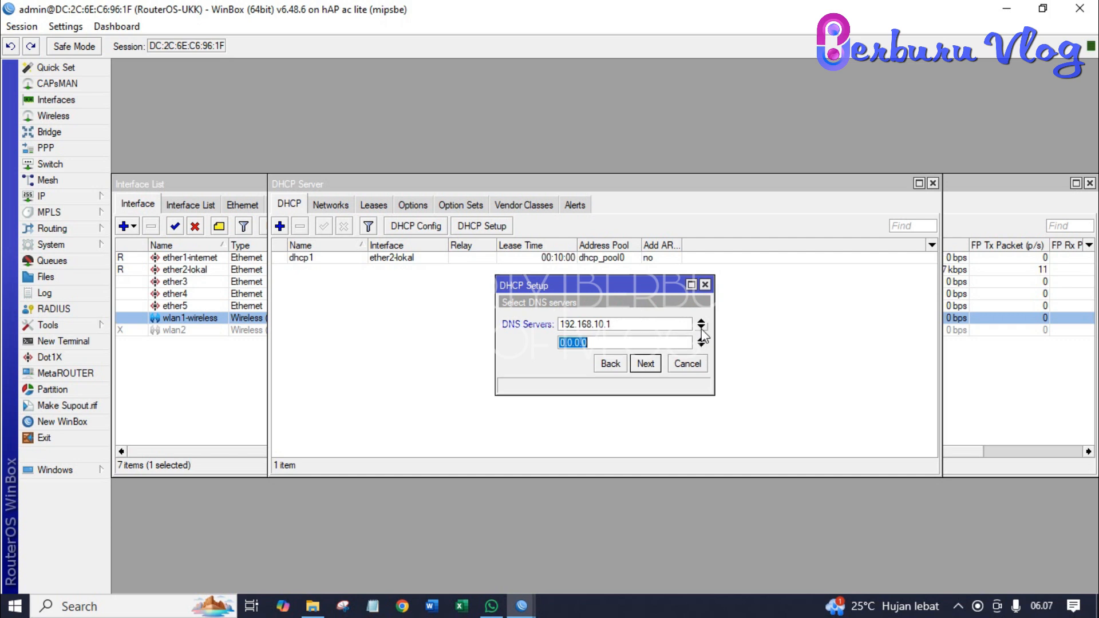
text(8.8.8.8)
click(645, 364)
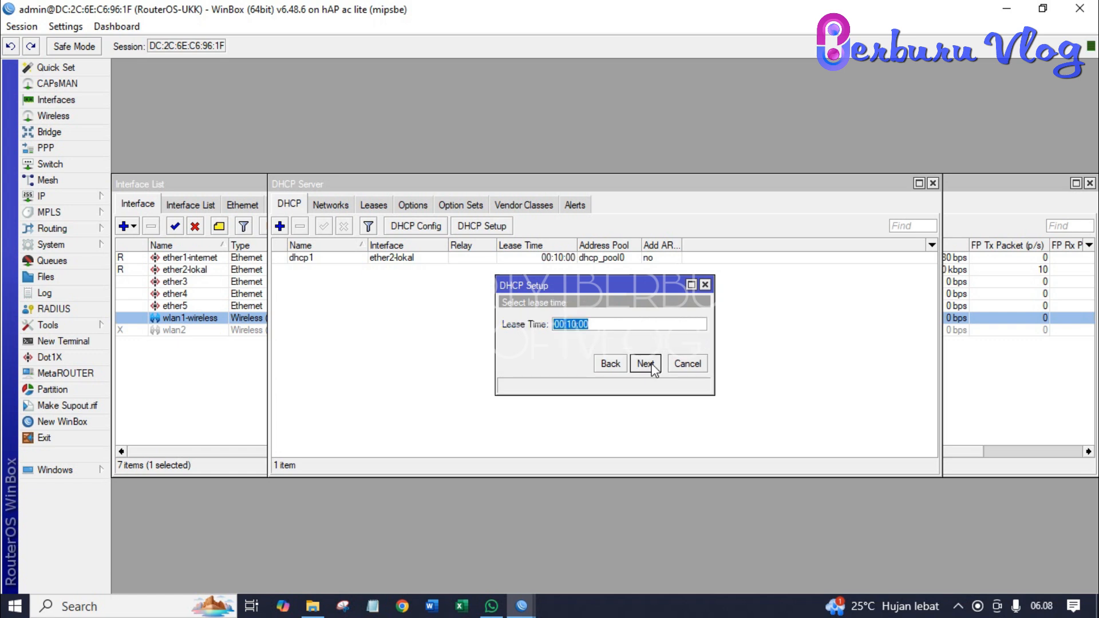
- Set the lease time to 08:00:00 and finish the dhcp2 setup
key(Right)
key(Left)
key(Left)
key(Left)
key(Left)
key(Left)
key(Left)
key(Left)
key(Delete)
text(8)
key(Right)
key(Right)
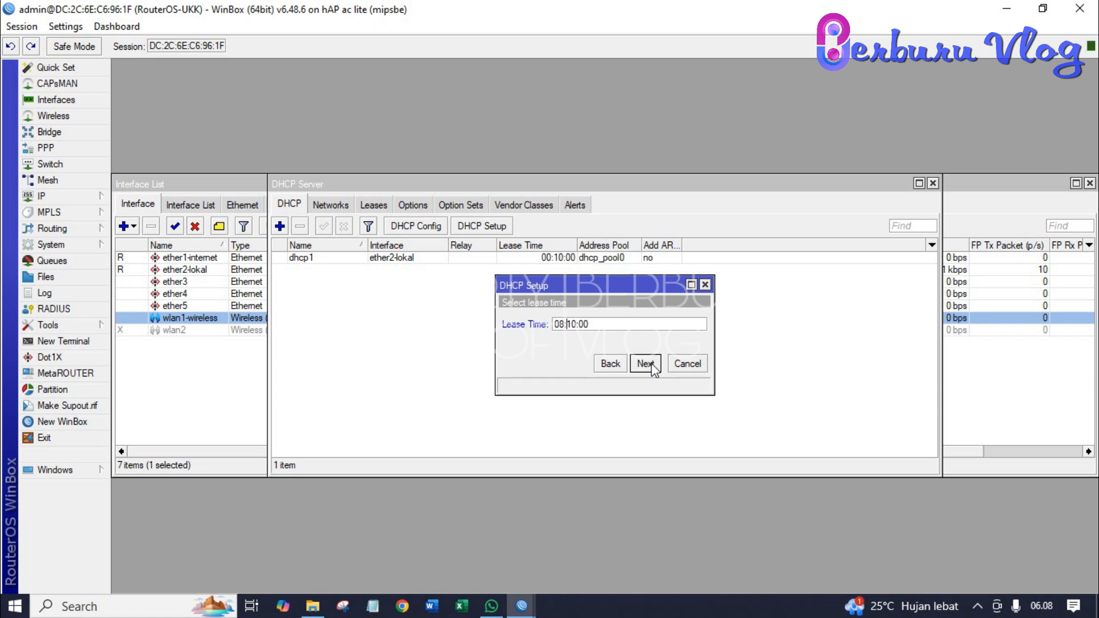
key(BackSpace)
text(0)
key(Right)
key(Right)
key(Right)
key(Right)
click(646, 366)
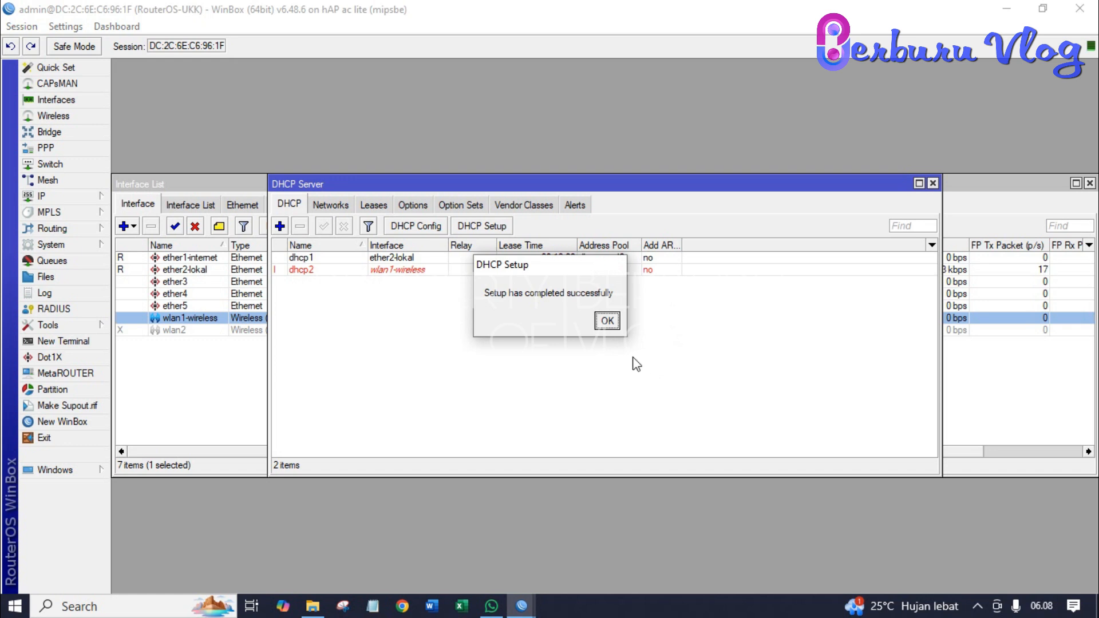
- Dismiss the 'Setup has completed successfully' message for dhcp2
click(608, 321)
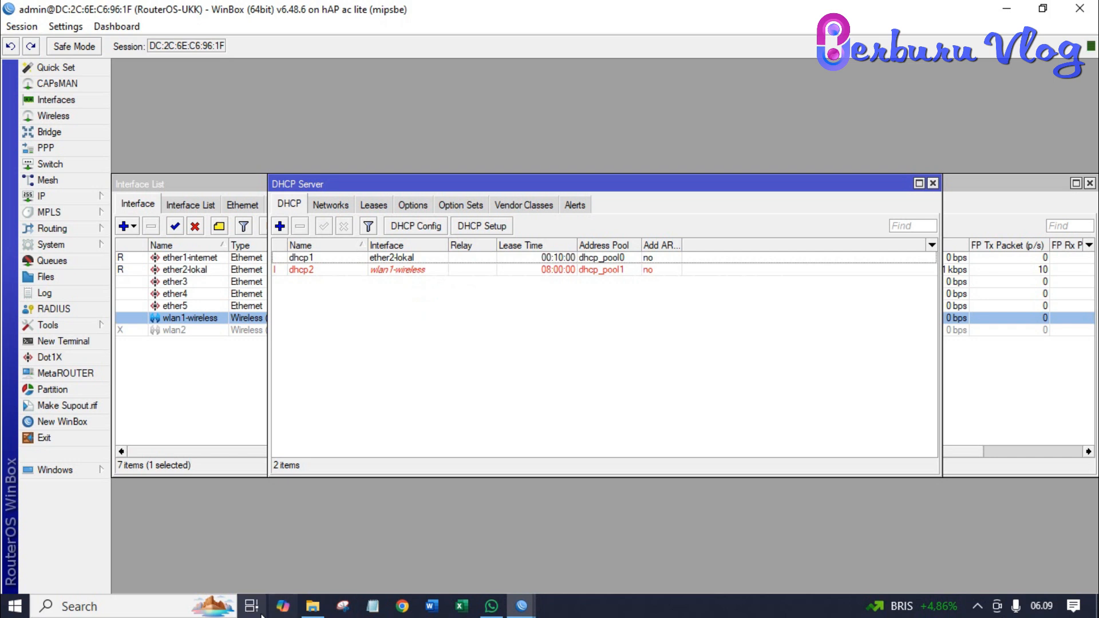
- Ping 8.8.8.8 and google.com from Command Prompt, confirming 0% loss, then close it
click(196, 608)
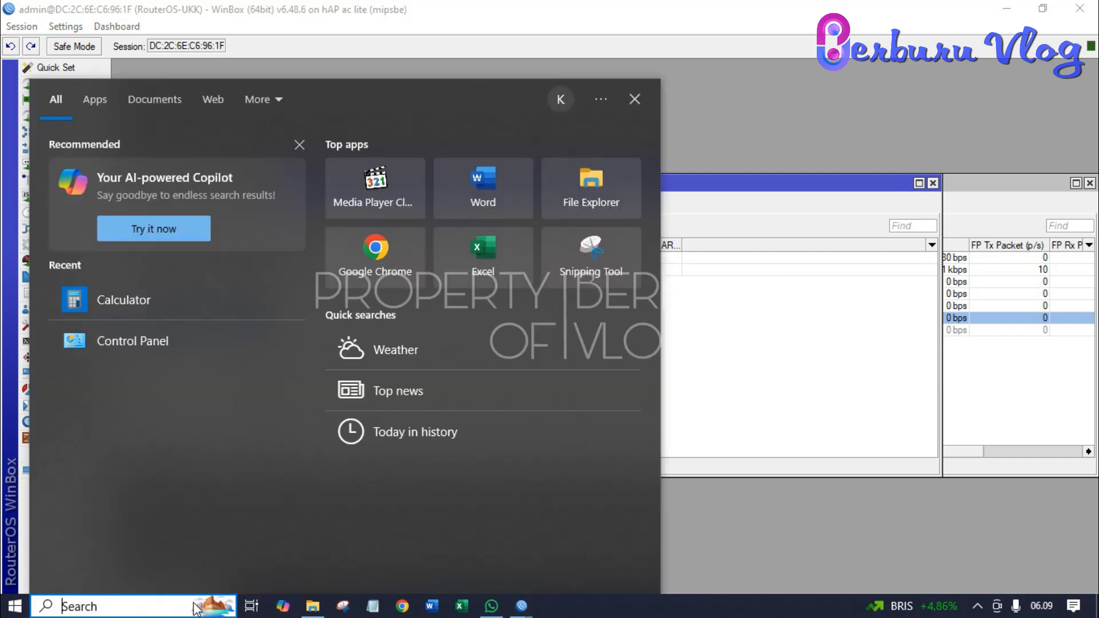
text(cmd)
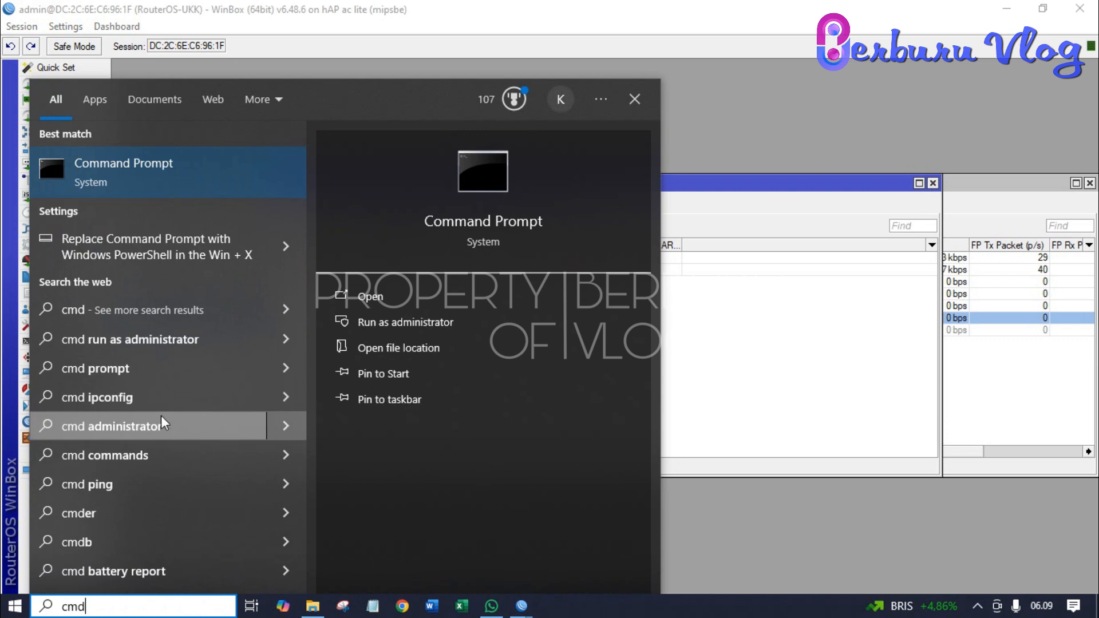
click(170, 158)
text(ping 8.8.8.8)
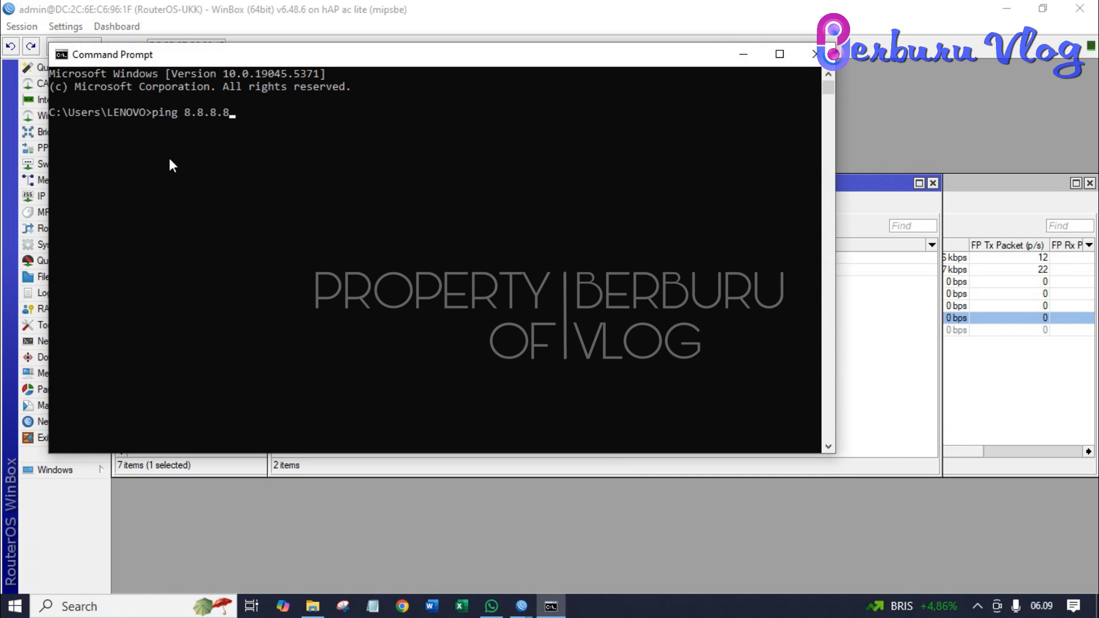
key(Return)
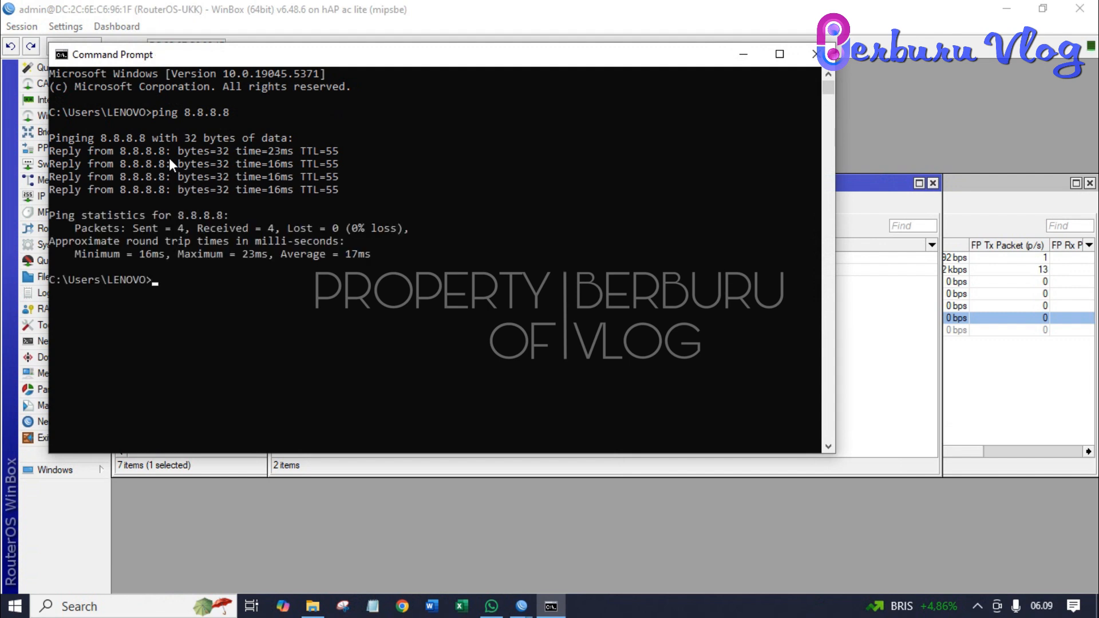
text(ping google.com)
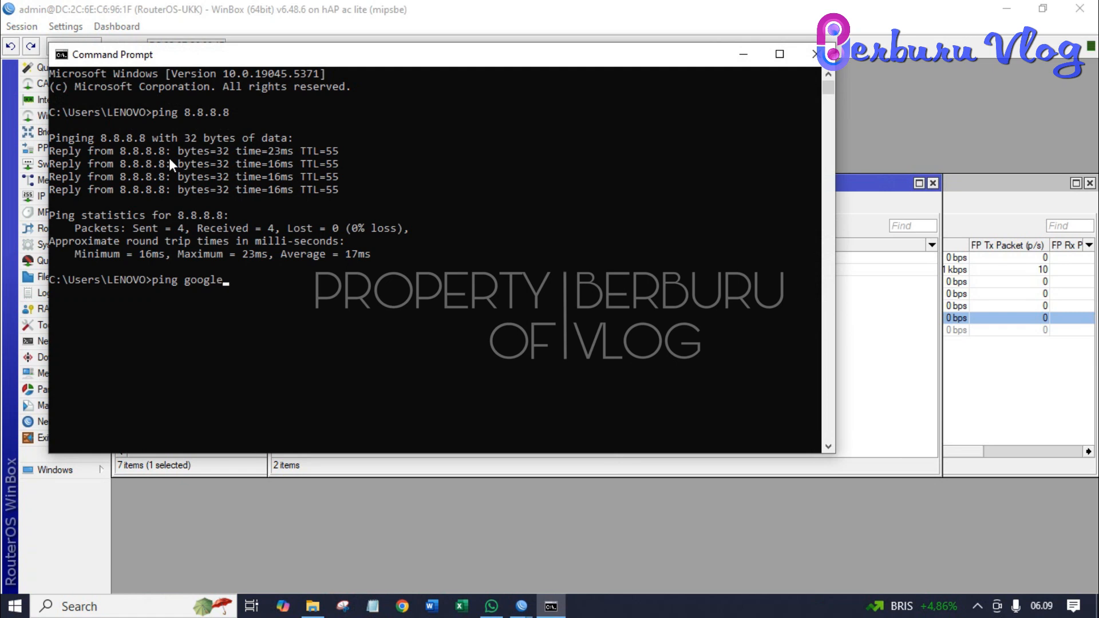
key(Return)
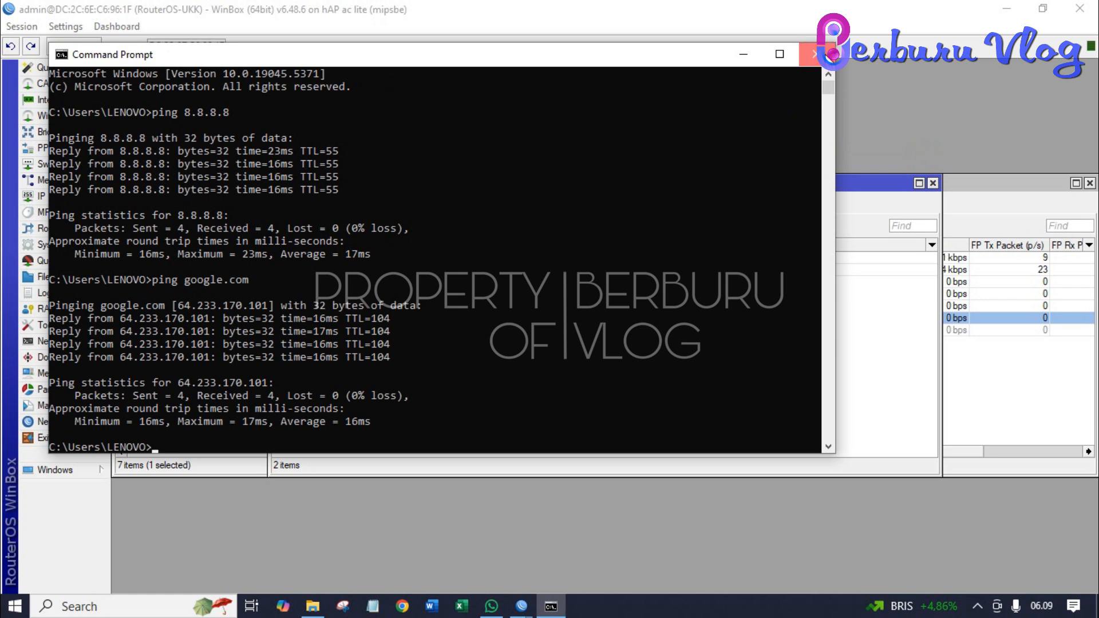
click(815, 55)
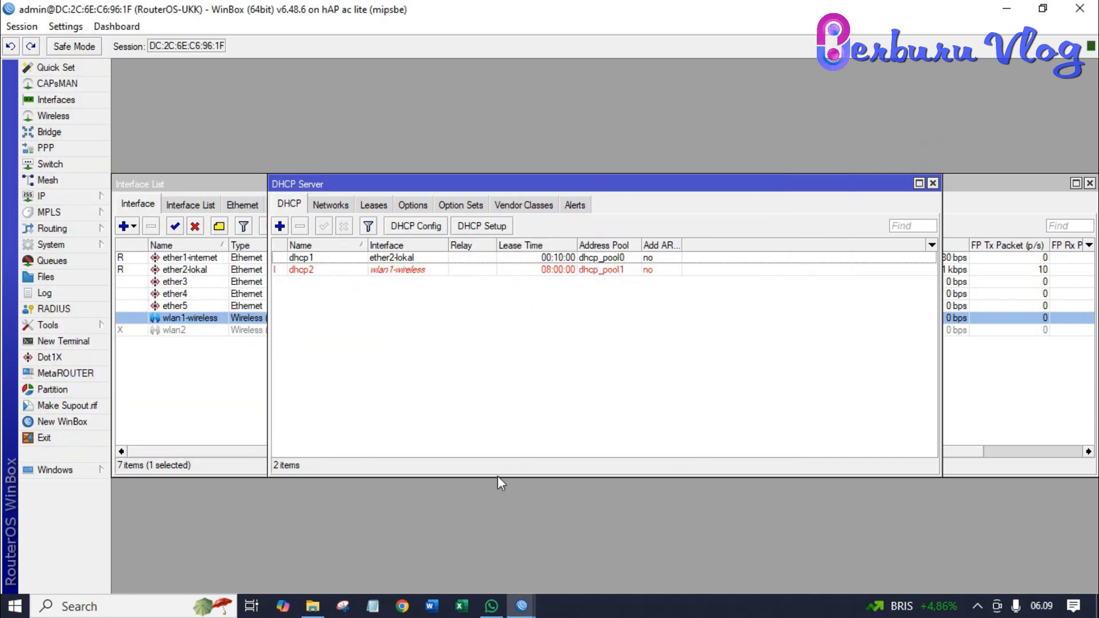
- Load YouTube in Chrome to confirm the home page appears, then close the browser
click(401, 608)
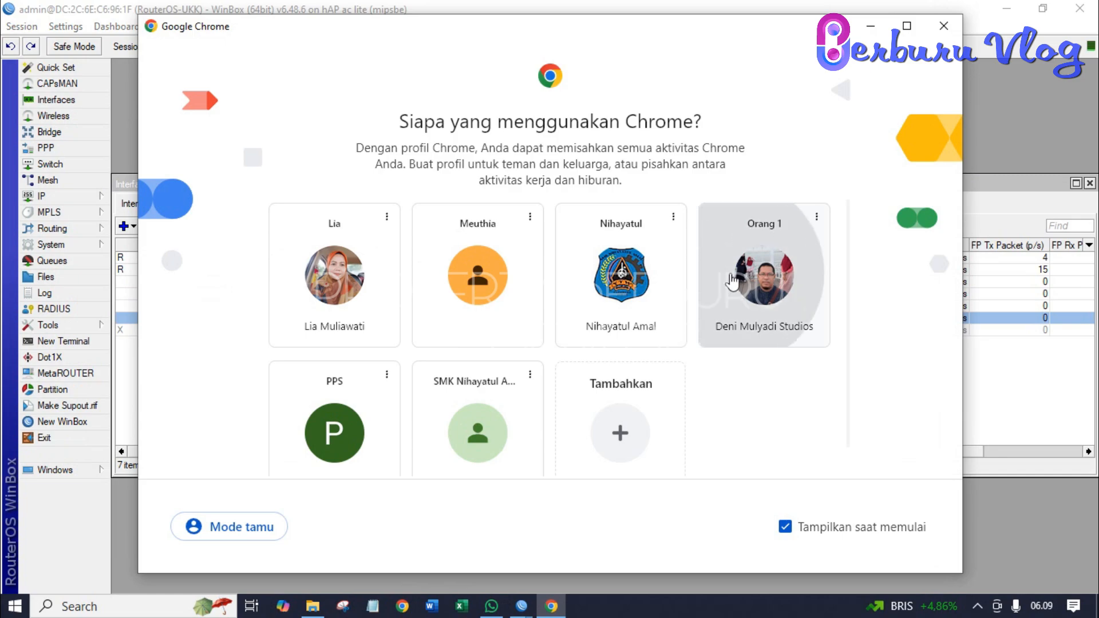
click(732, 281)
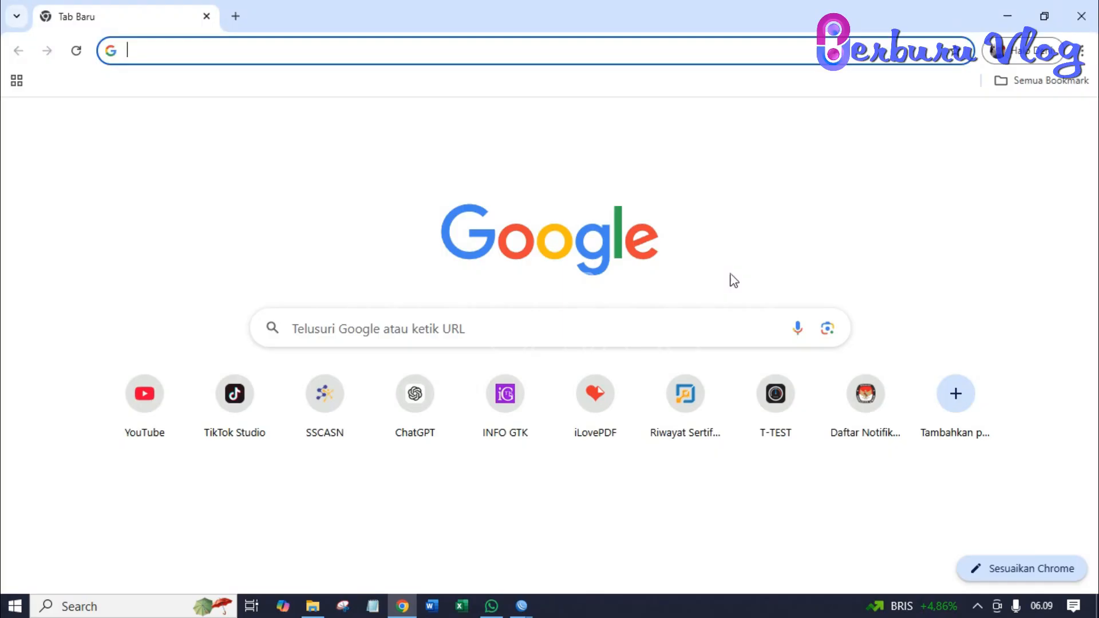
click(136, 417)
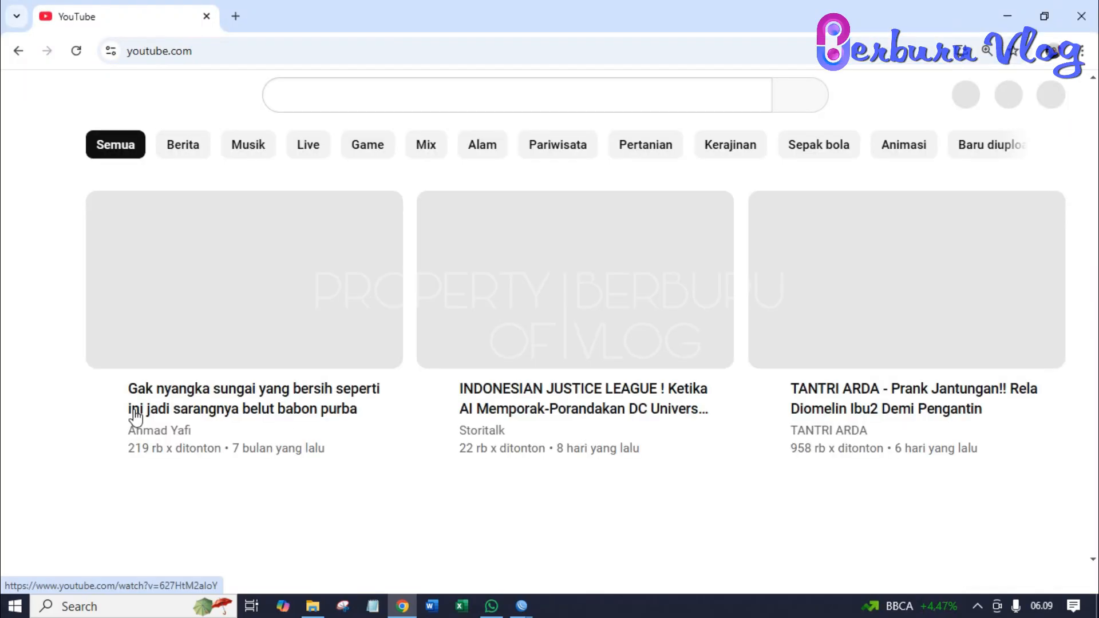
scroll(404, 337, down, 3)
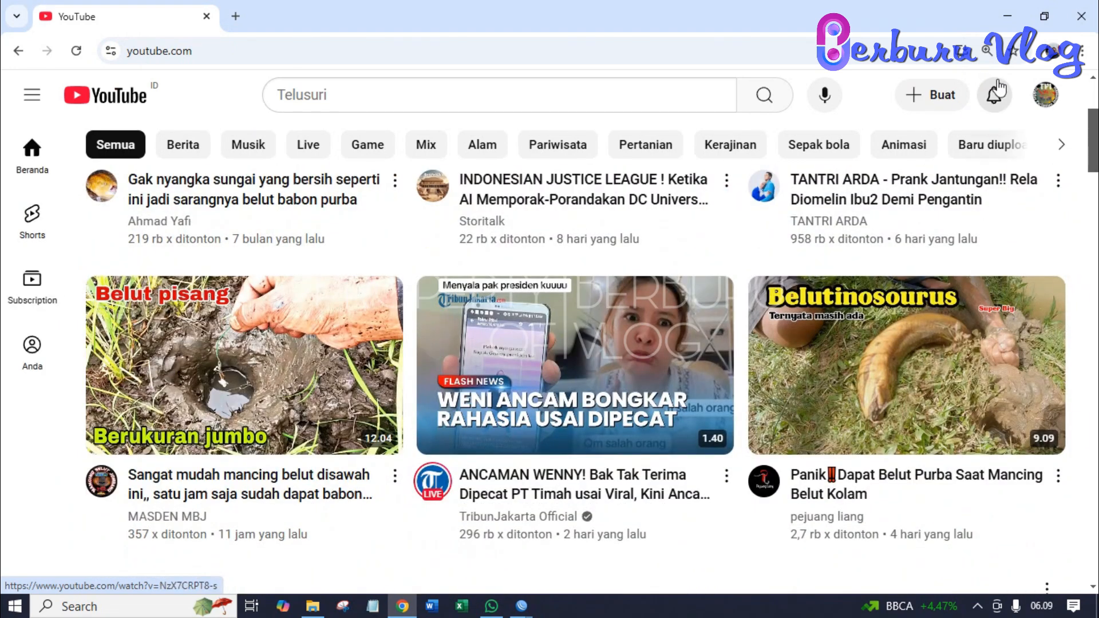
click(1082, 23)
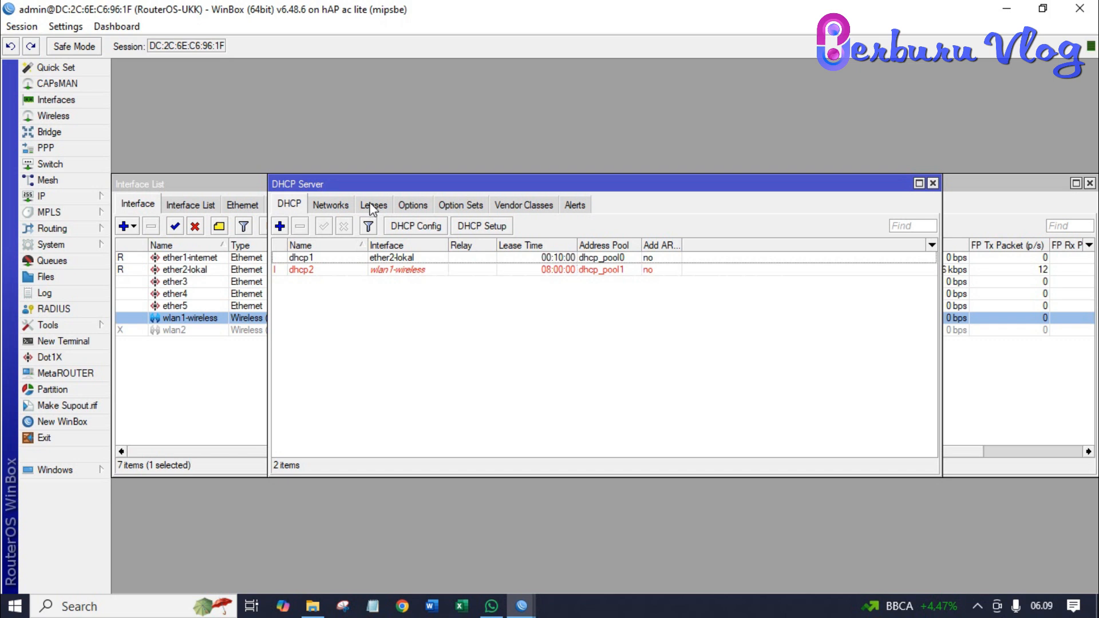
- Add a new profile from the Wireless Security Profiles list
click(75, 119)
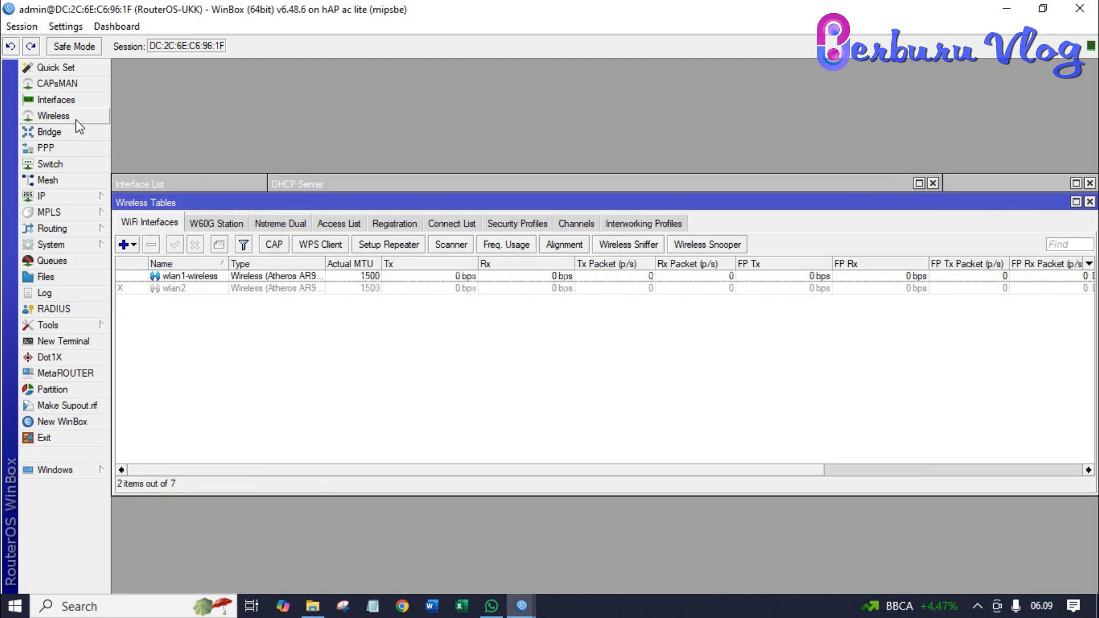
click(534, 223)
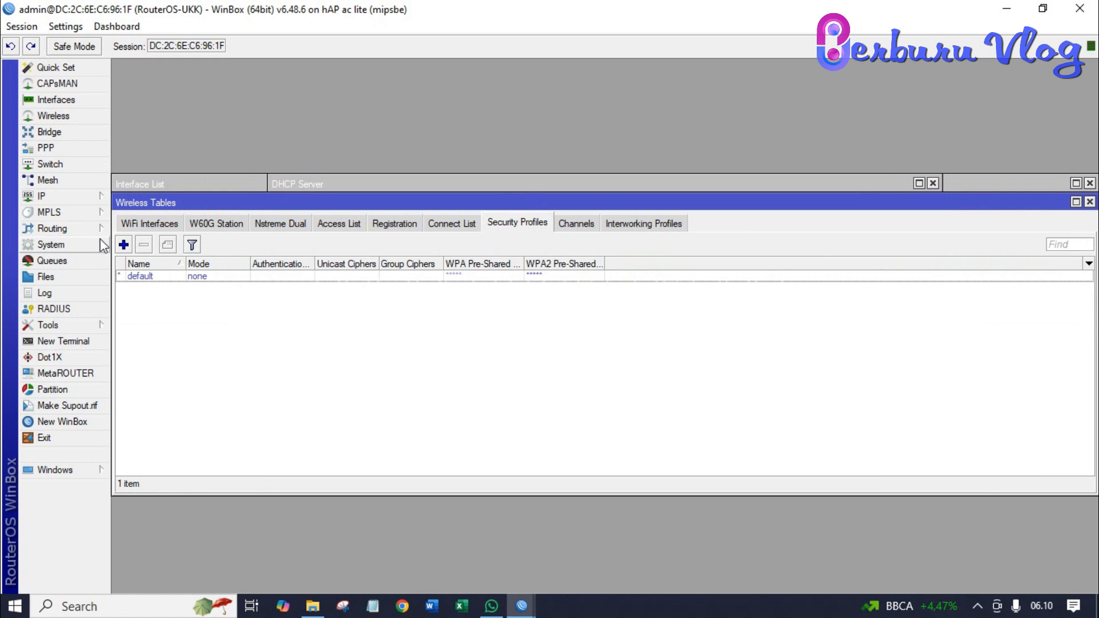
click(123, 245)
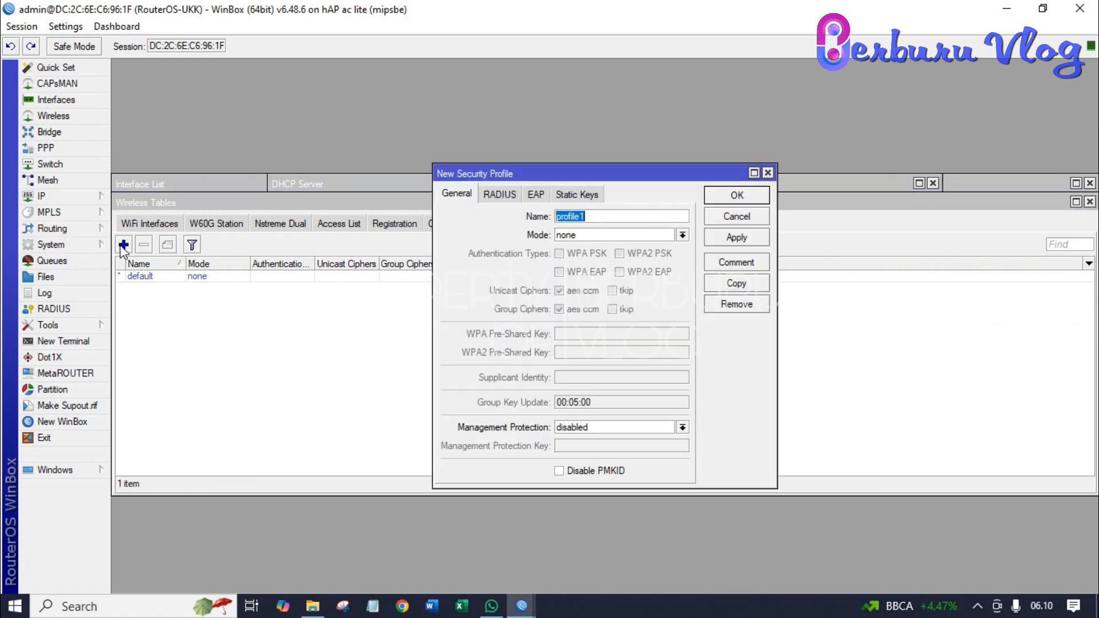
- Name the profile profile1-UKK with dynamic keys mode and WPA PSK plus WPA2 PSK
click(638, 216)
text(-UKK)
click(682, 236)
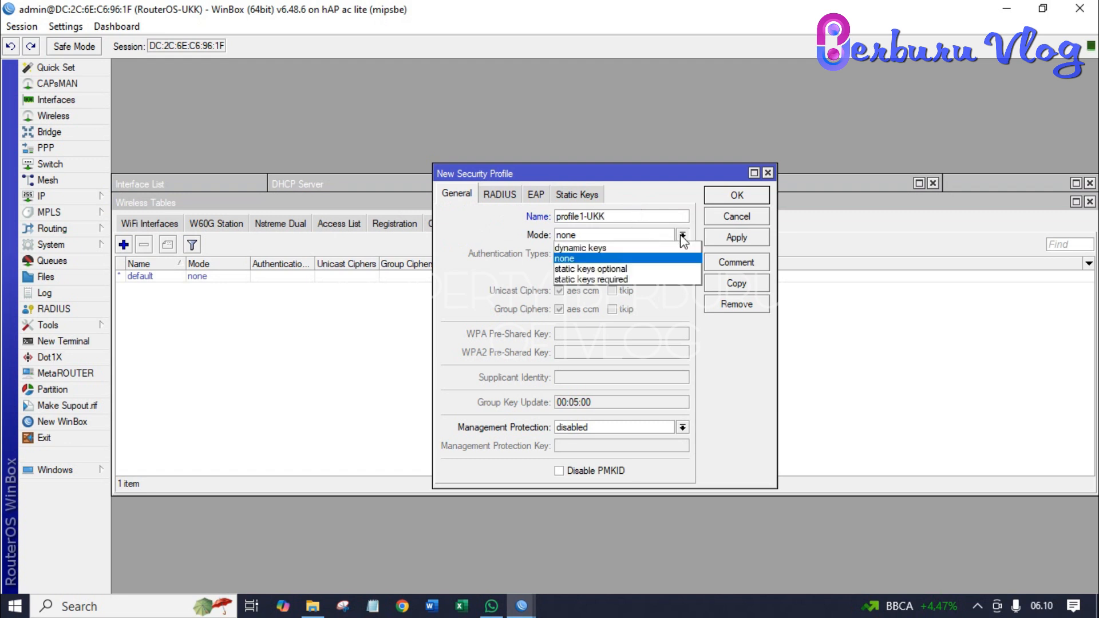
click(649, 247)
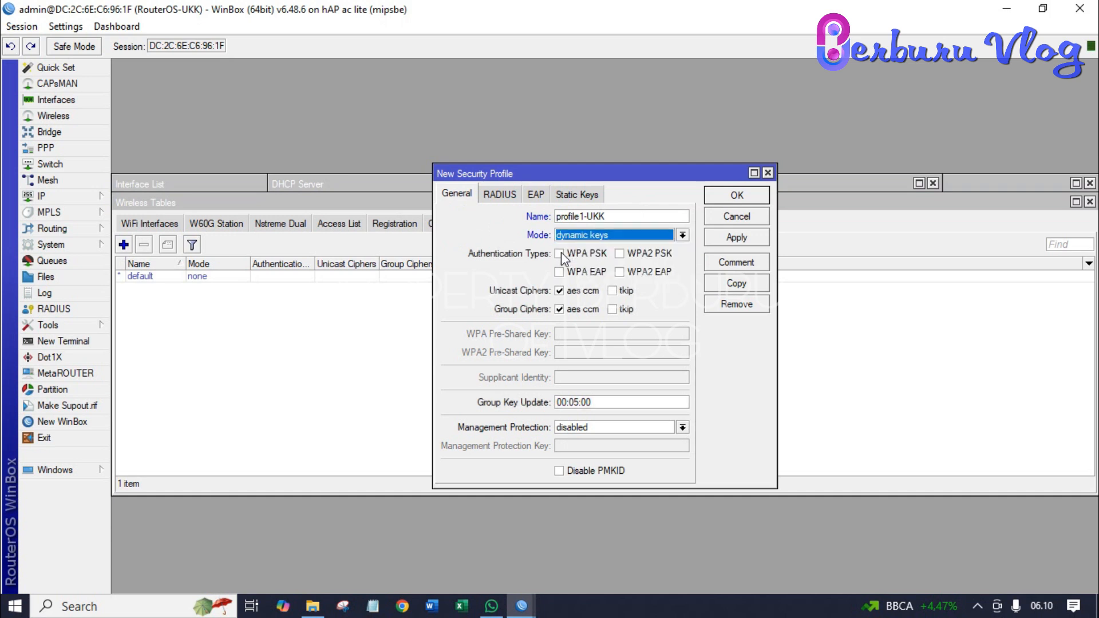
click(560, 253)
click(620, 253)
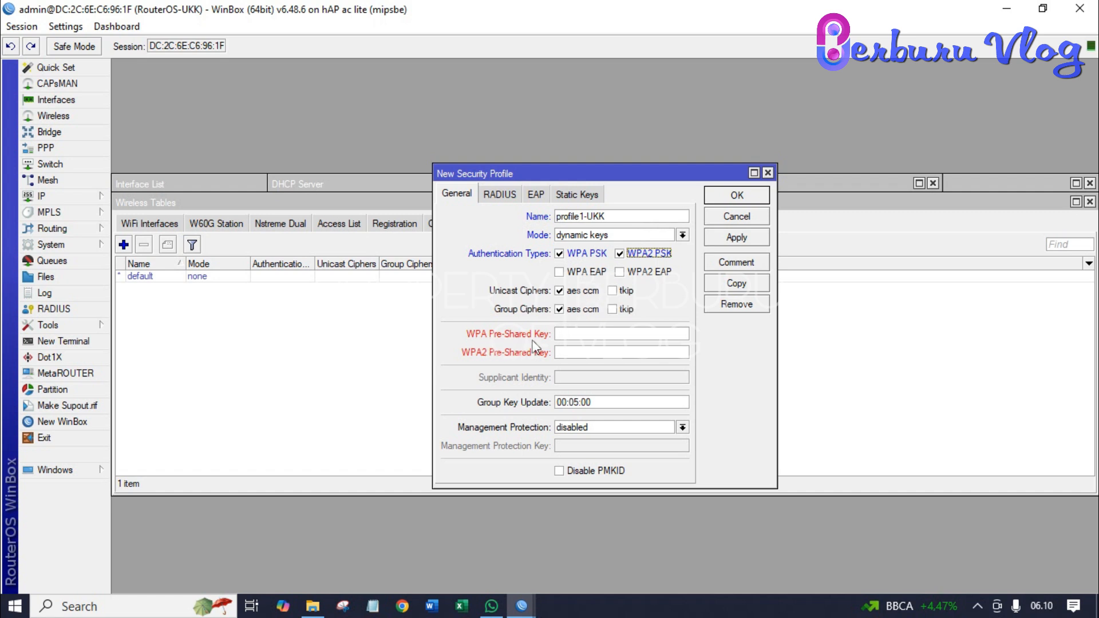
- Enter the WPA and WPA2 pre-shared keys with passwords unhidden, then apply and save
click(579, 333)
text(123)
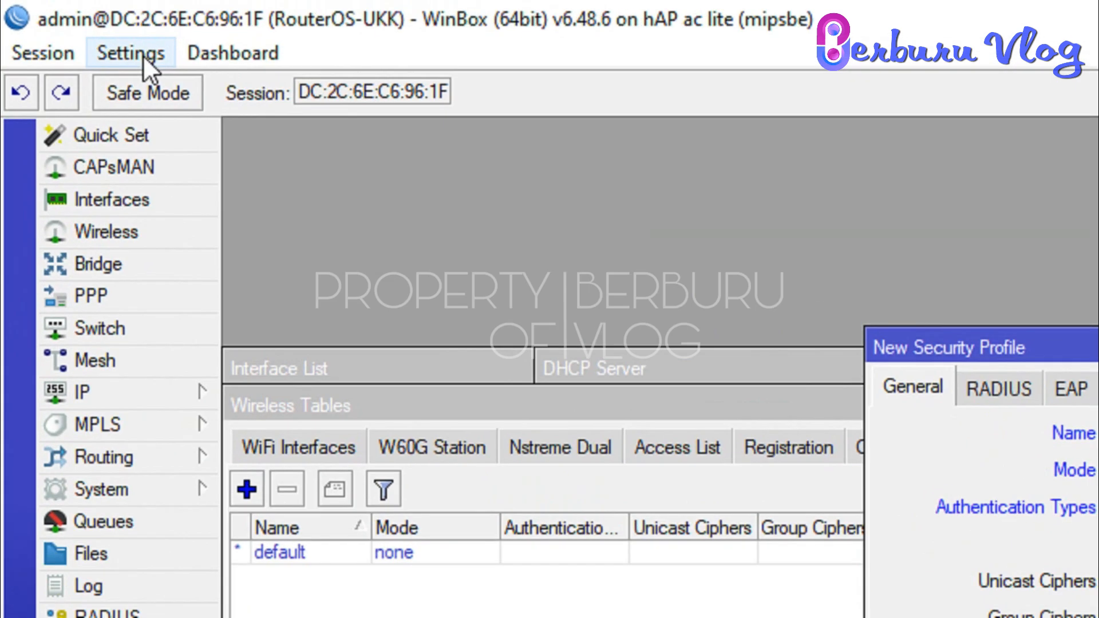
click(71, 28)
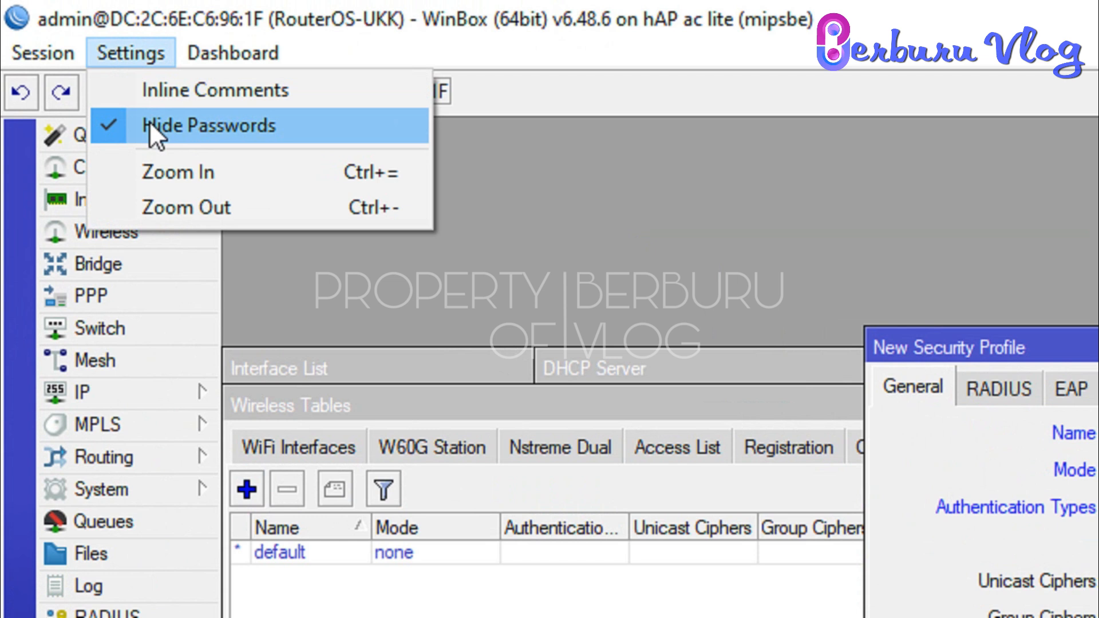
click(117, 123)
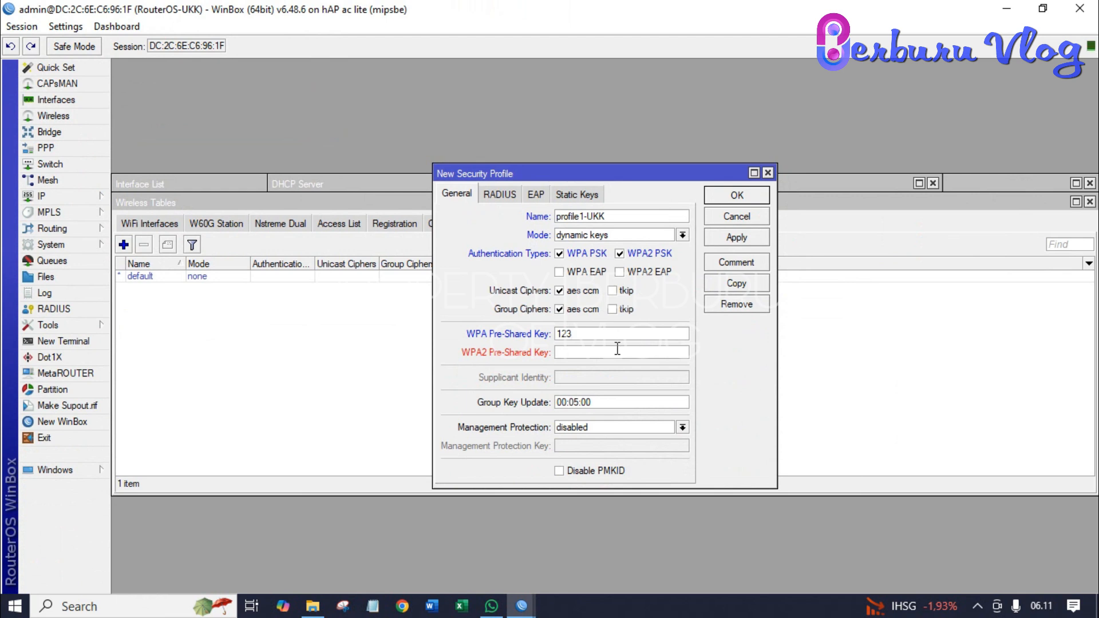
text(45678)
text(12)
text(345678)
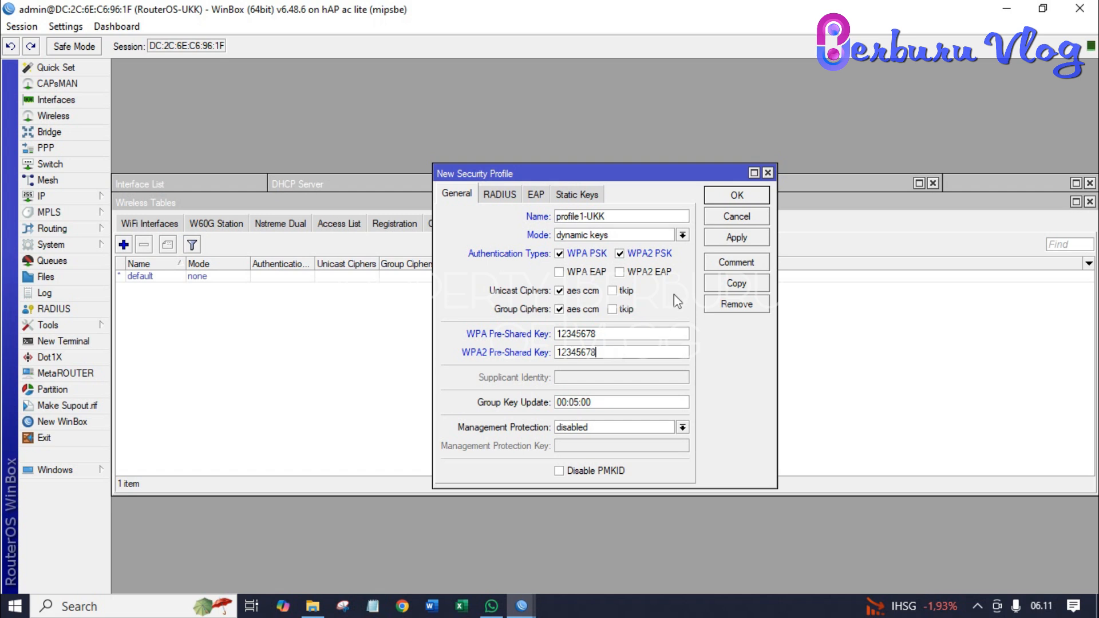
click(745, 240)
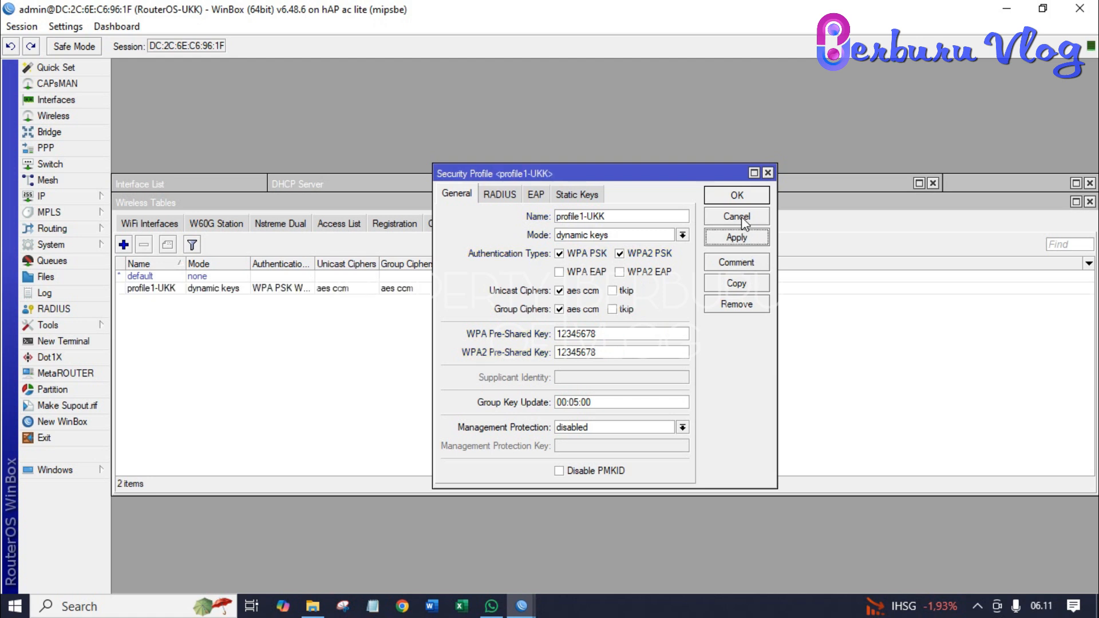
click(738, 198)
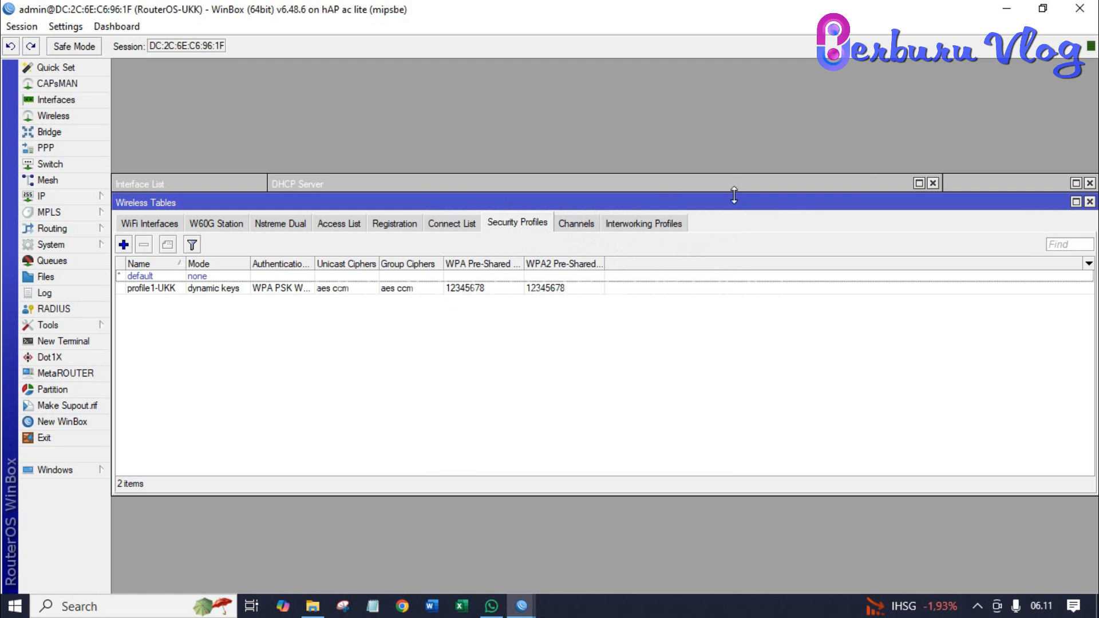
- Bring the Interface List window forward to show wlan1-wireless and the other interfaces
click(651, 184)
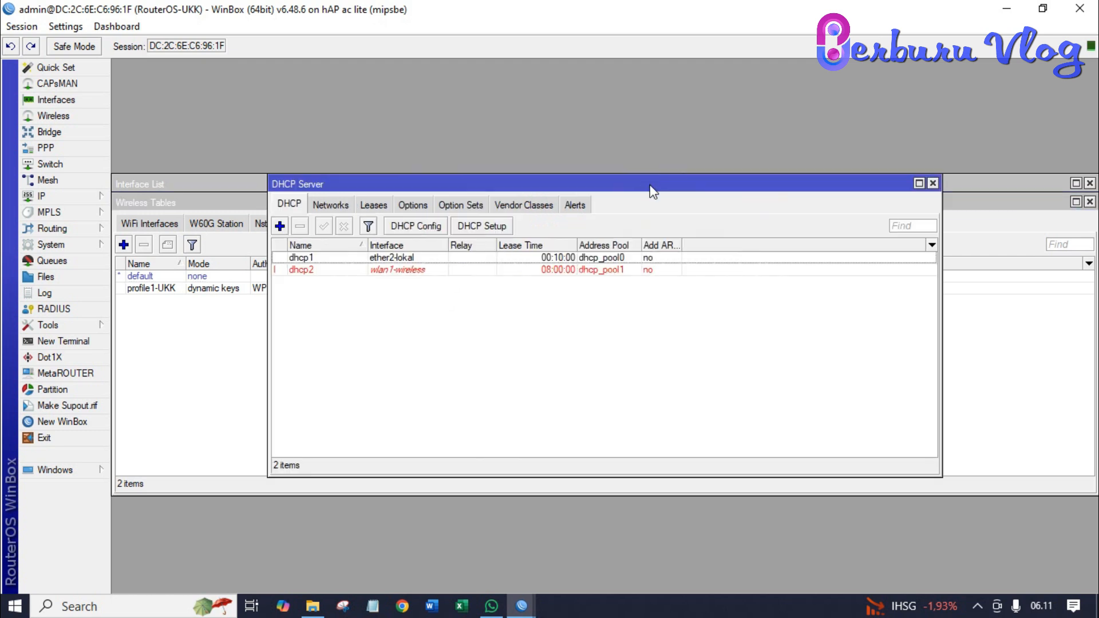
click(149, 184)
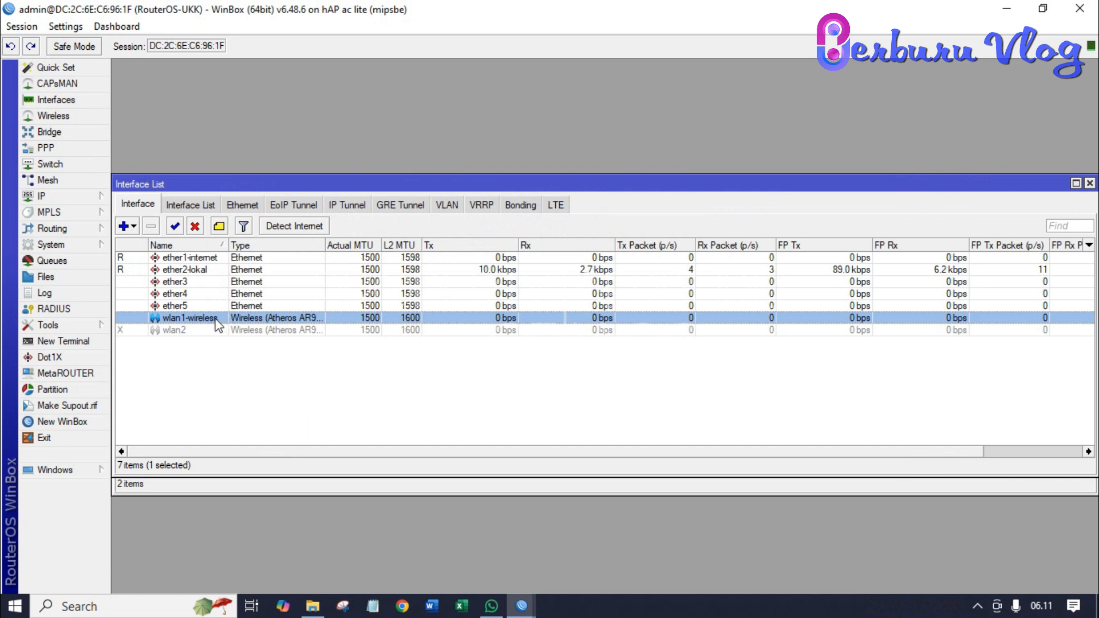
click(75, 199)
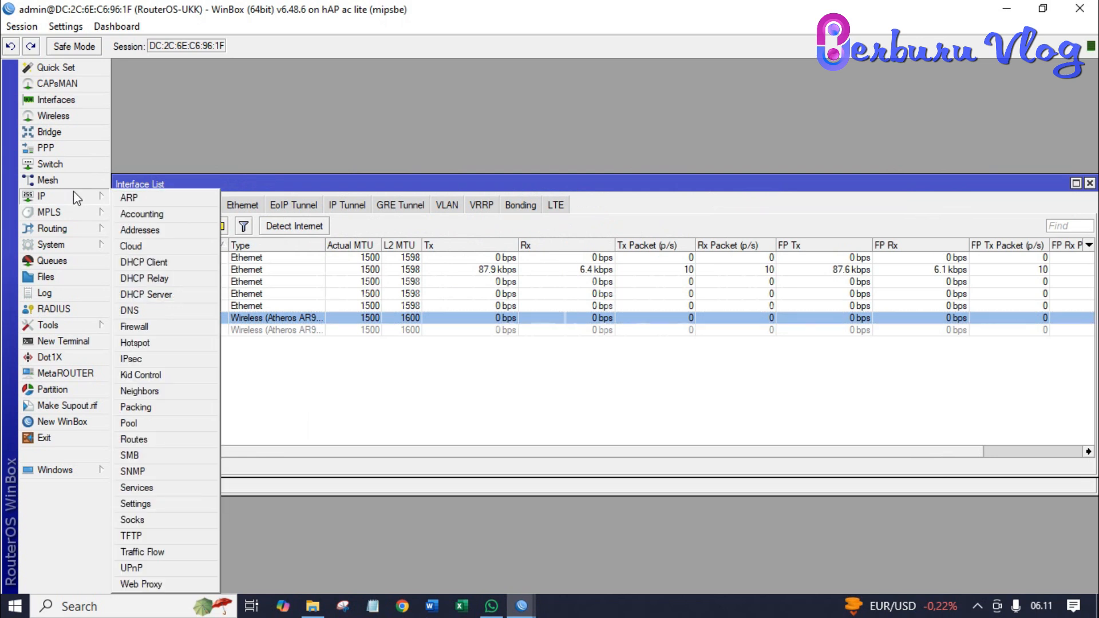
click(64, 101)
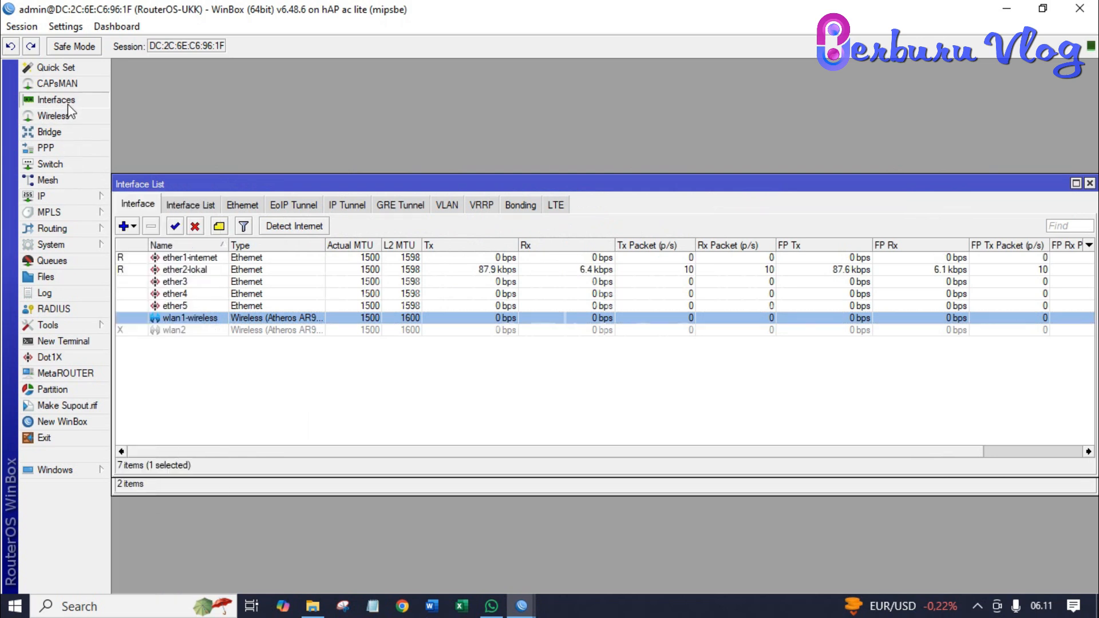
- Set the wlan1-wireless wireless mode to ap bridge
double_click(217, 321)
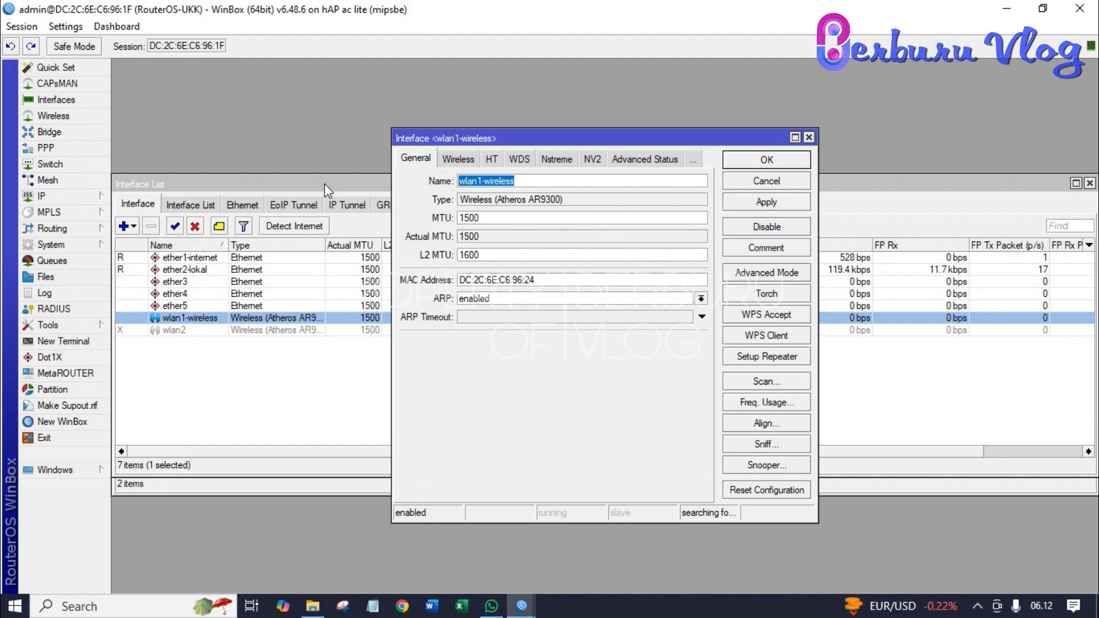
click(449, 159)
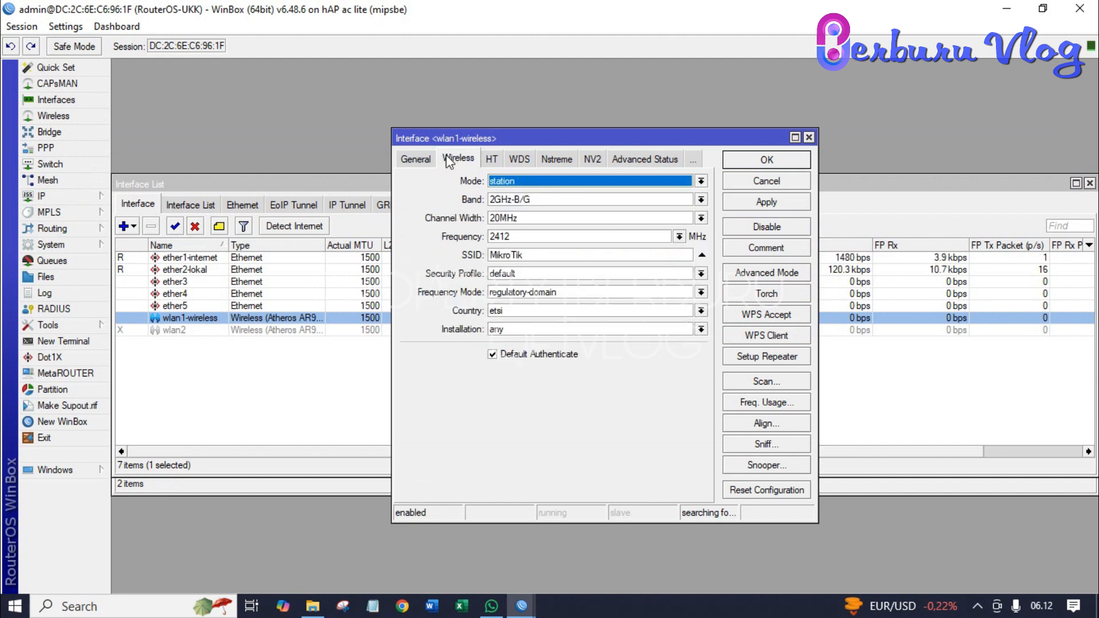
click(545, 183)
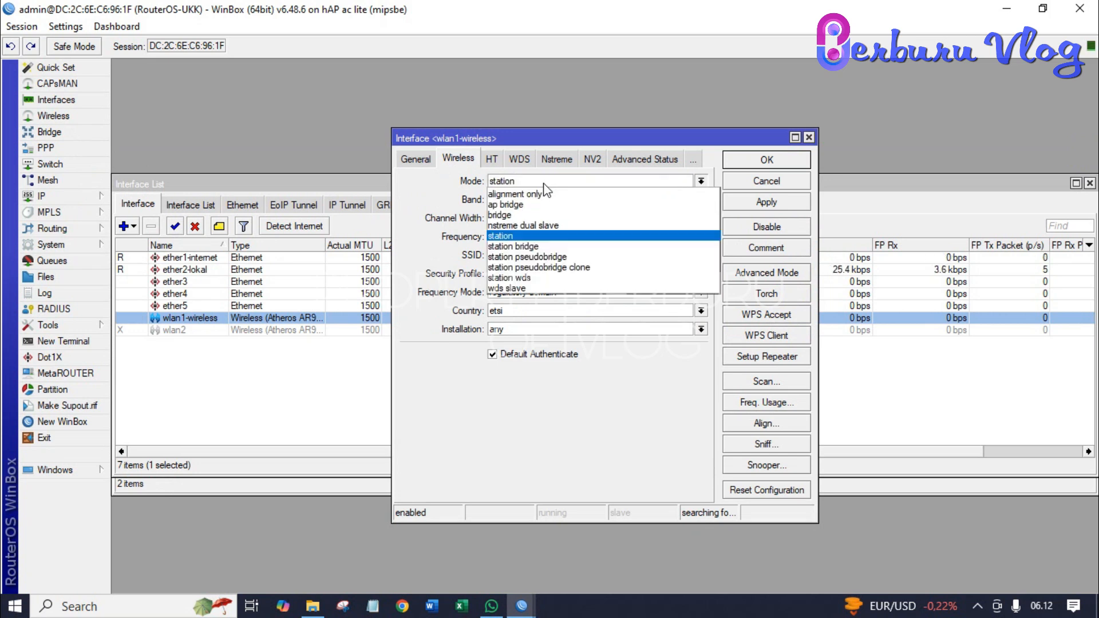
click(537, 208)
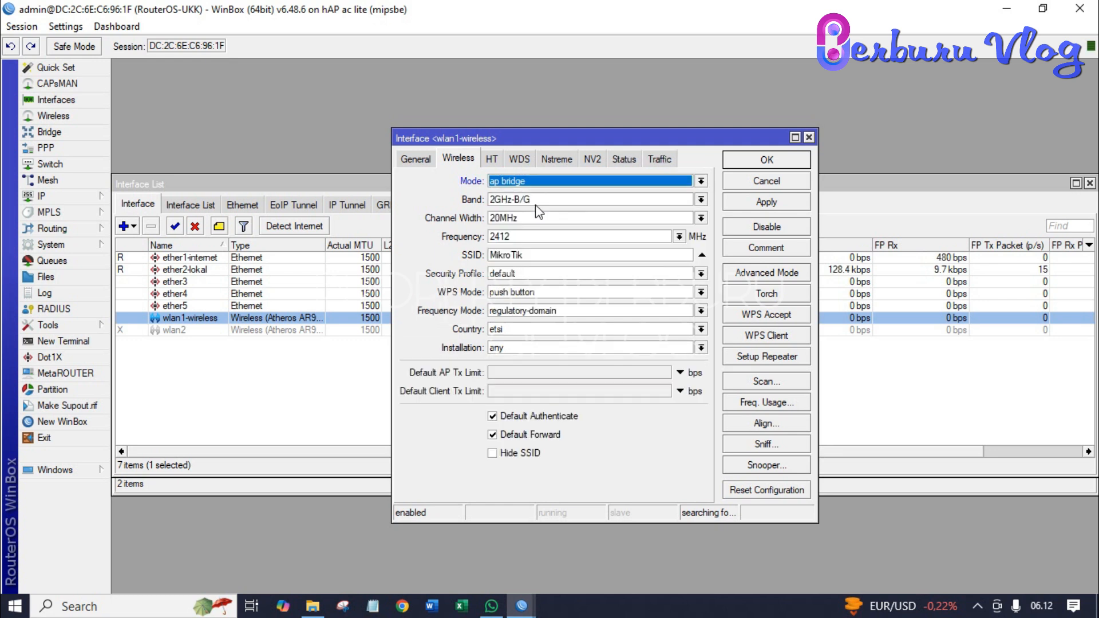
- Replace the MikroTik SSID with a UKK network name, choose profile1-UKK, and apply
click(540, 255)
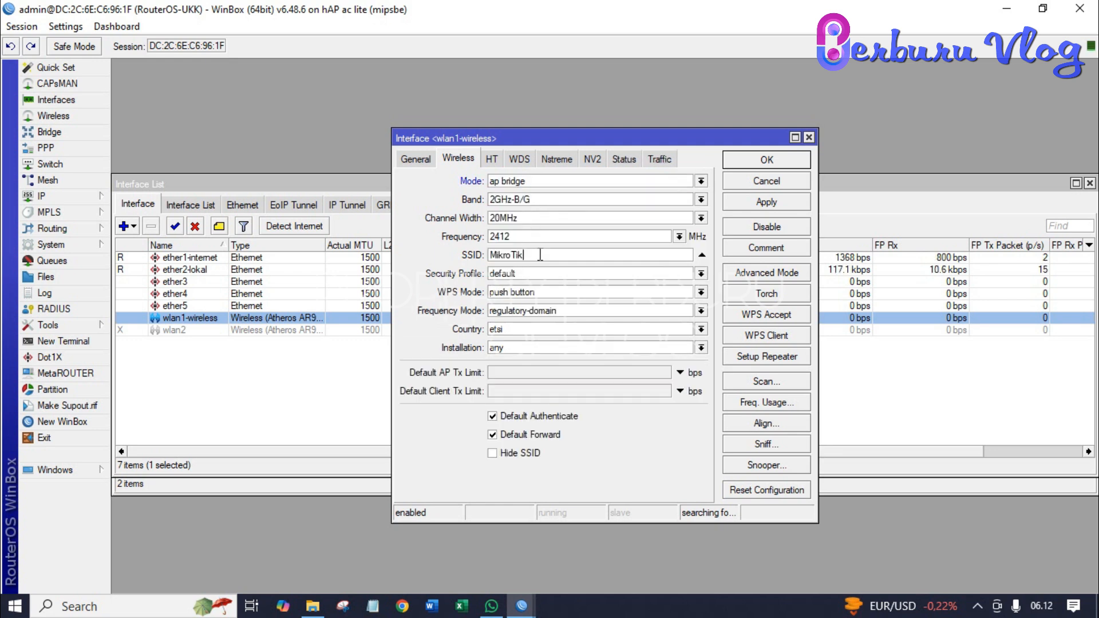
key(BackSpace)
key(BackSpace)
key(BackSpace)
key(BackSpace)
key(BackSpace)
key(BackSpace)
key(BackSpace)
key(BackSpace)
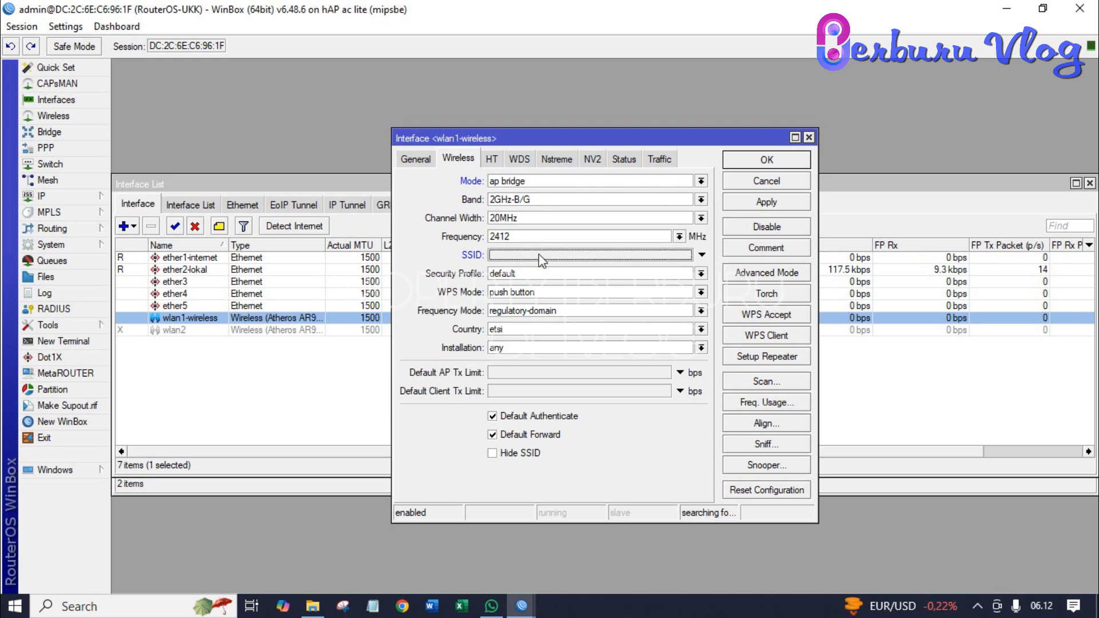
text(UKK-)
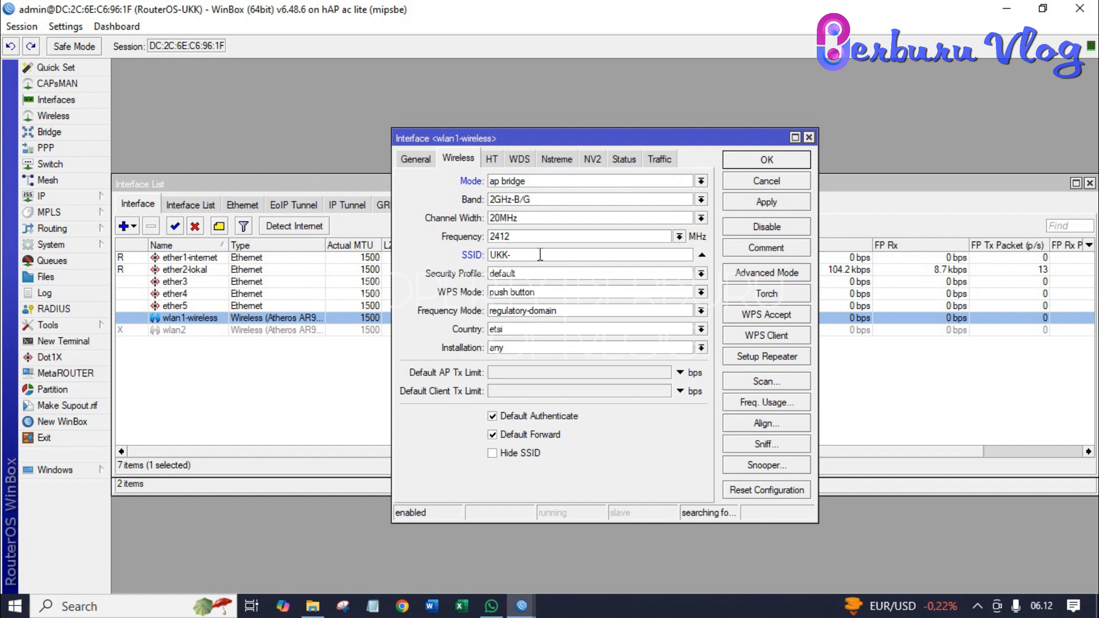
text(DENI)
click(545, 274)
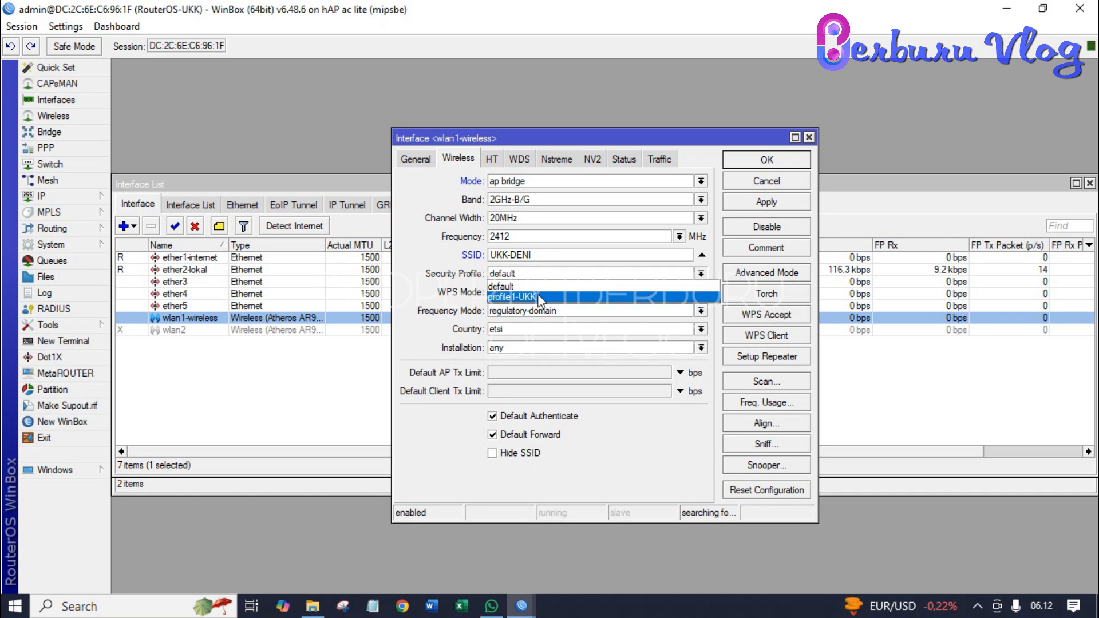
click(537, 296)
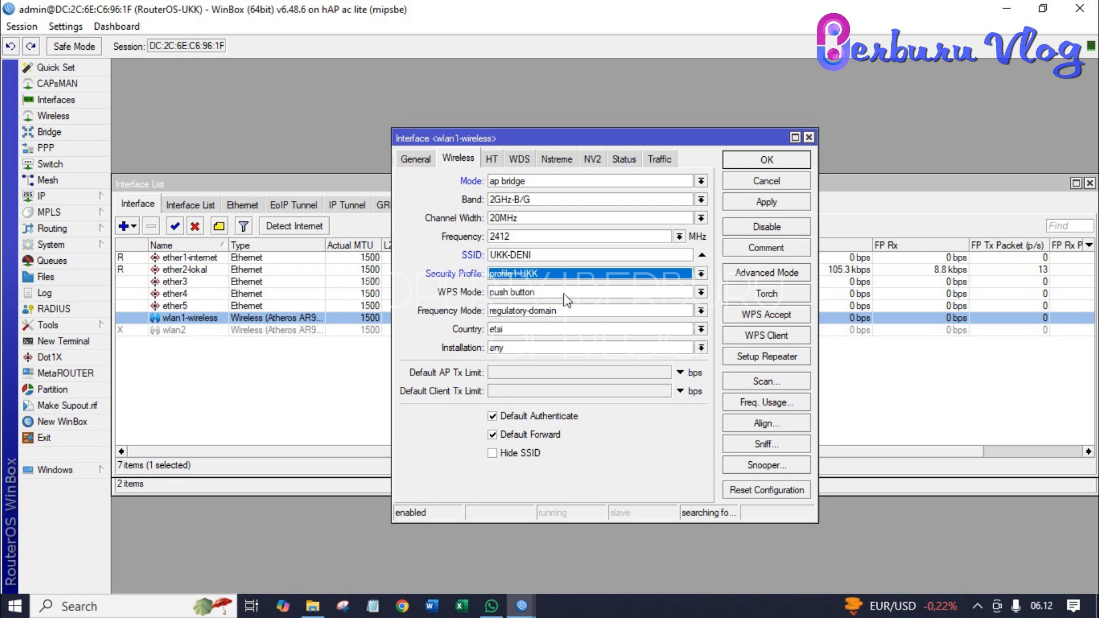
click(753, 203)
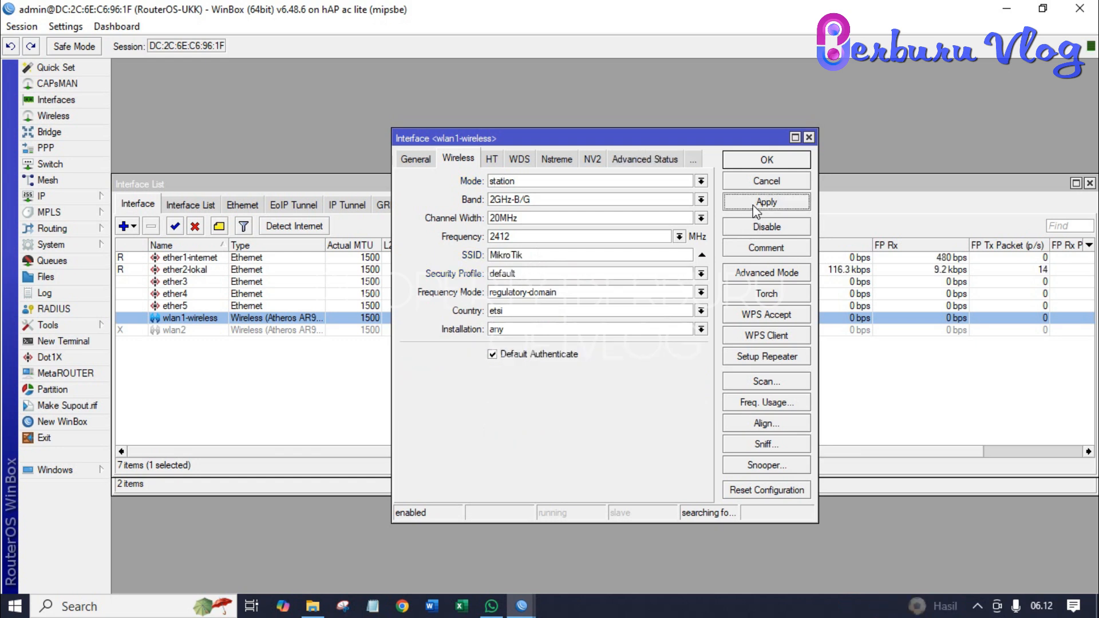
- Close the wlan1-wireless interface dialog with OK, leaving it running with live traffic
click(761, 164)
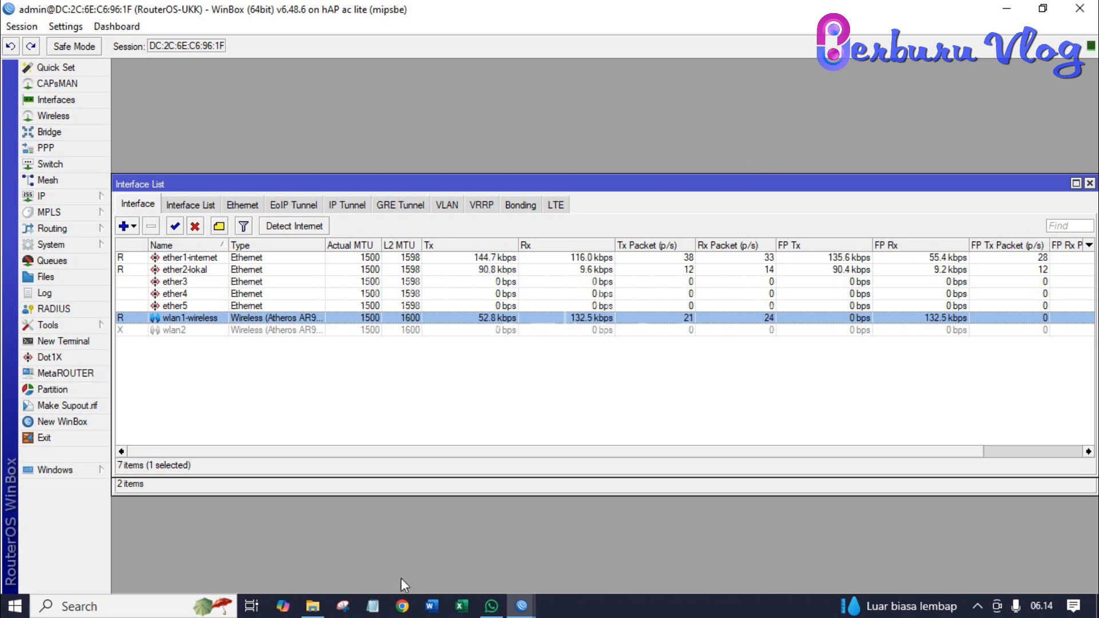
- In Chrome, search 'linux' and open linux.org to confirm it loads, then return to WinBox
click(403, 611)
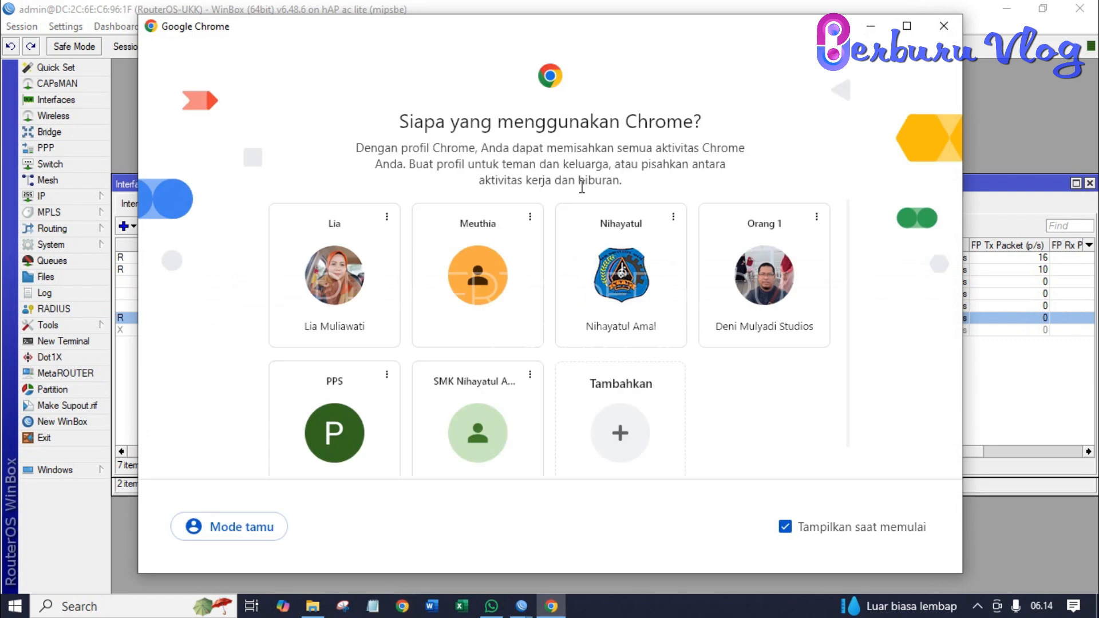
click(779, 284)
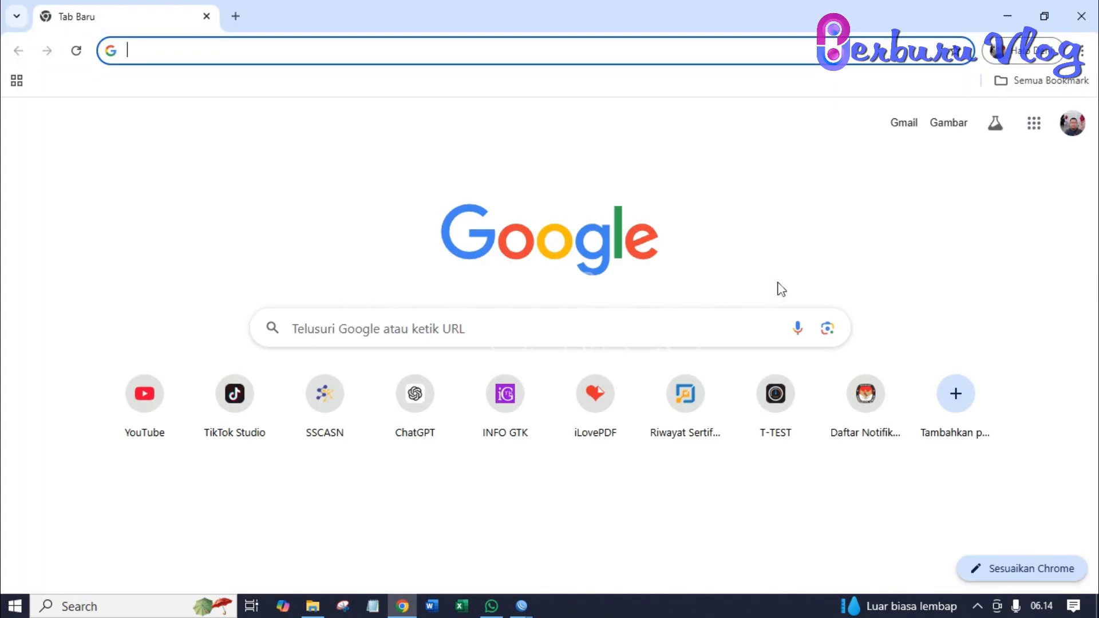
text(l)
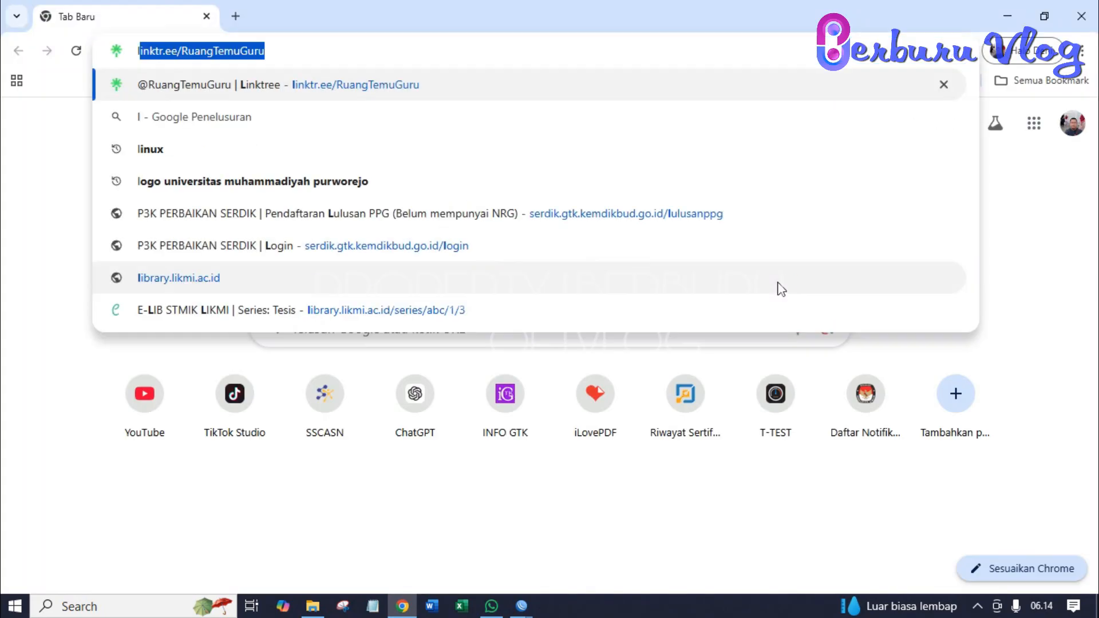
text(inux)
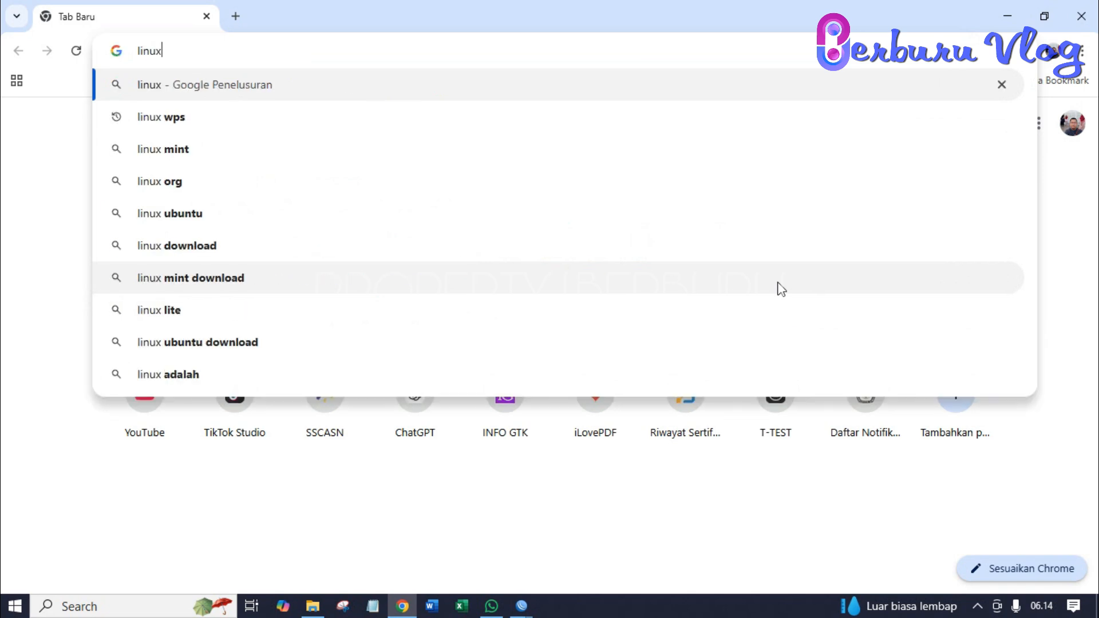
key(Return)
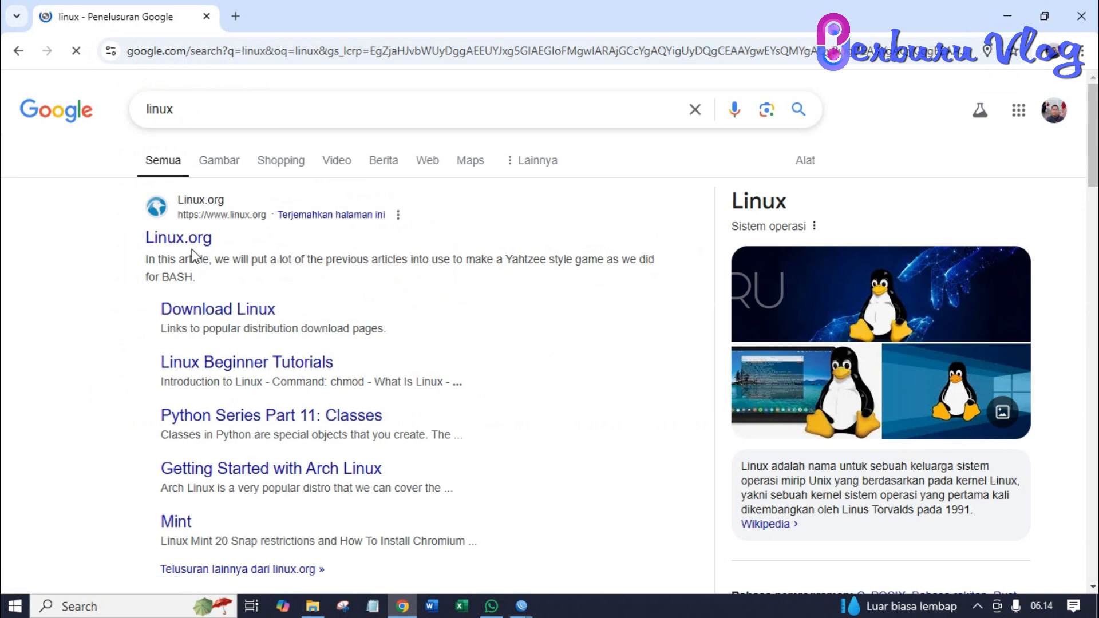
click(195, 239)
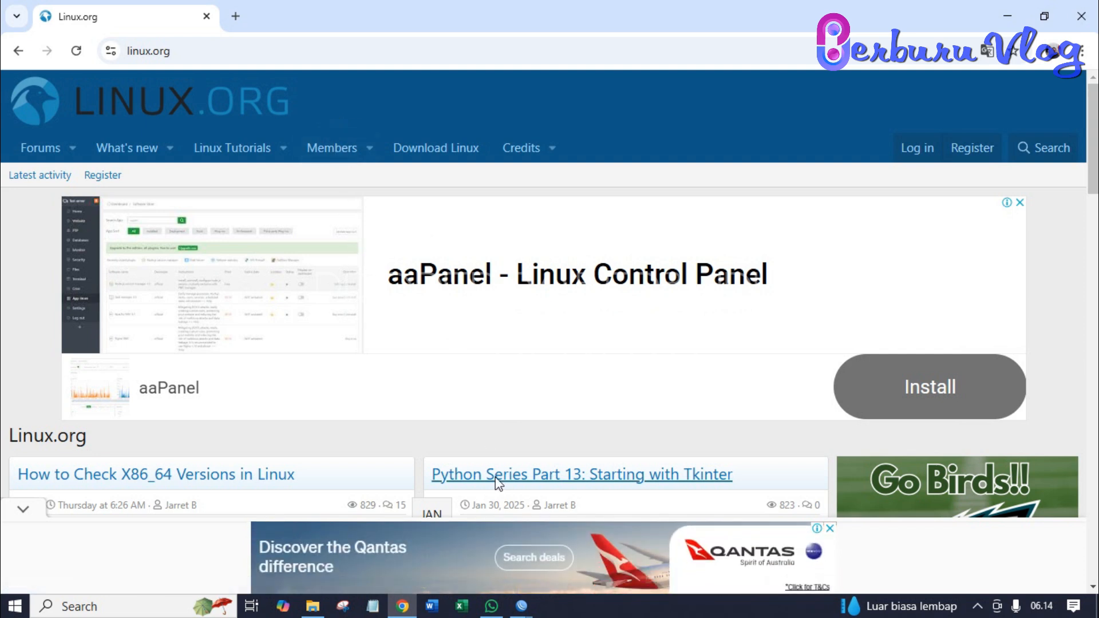
click(518, 608)
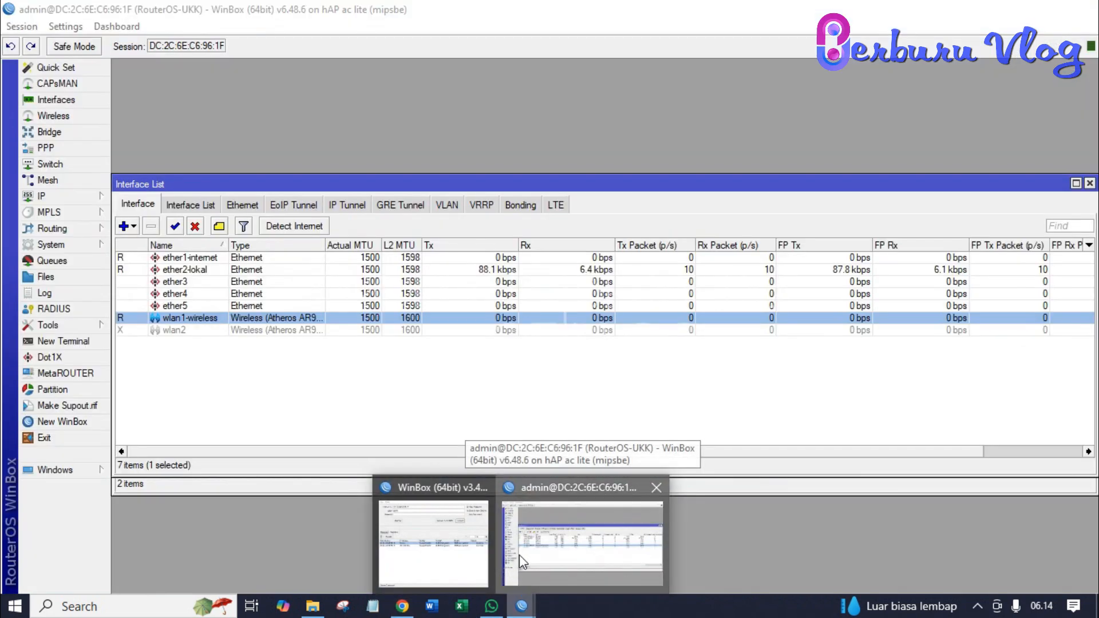
click(520, 554)
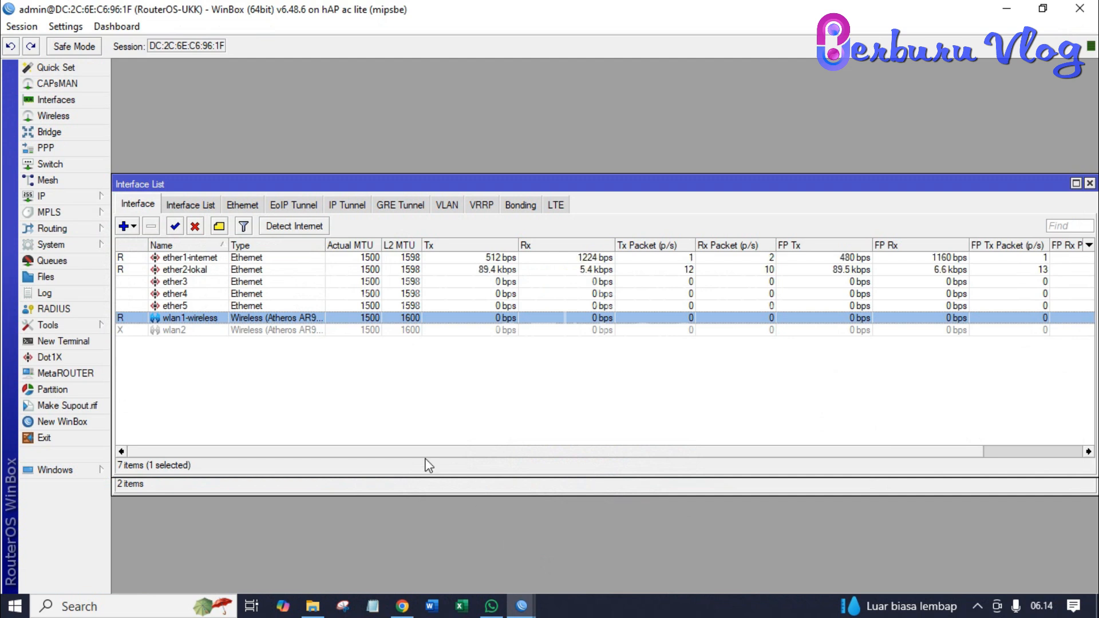
- Enable the web proxy on port 3128 with the cache administrator's e-mail and Cache On Disk ticked
click(57, 197)
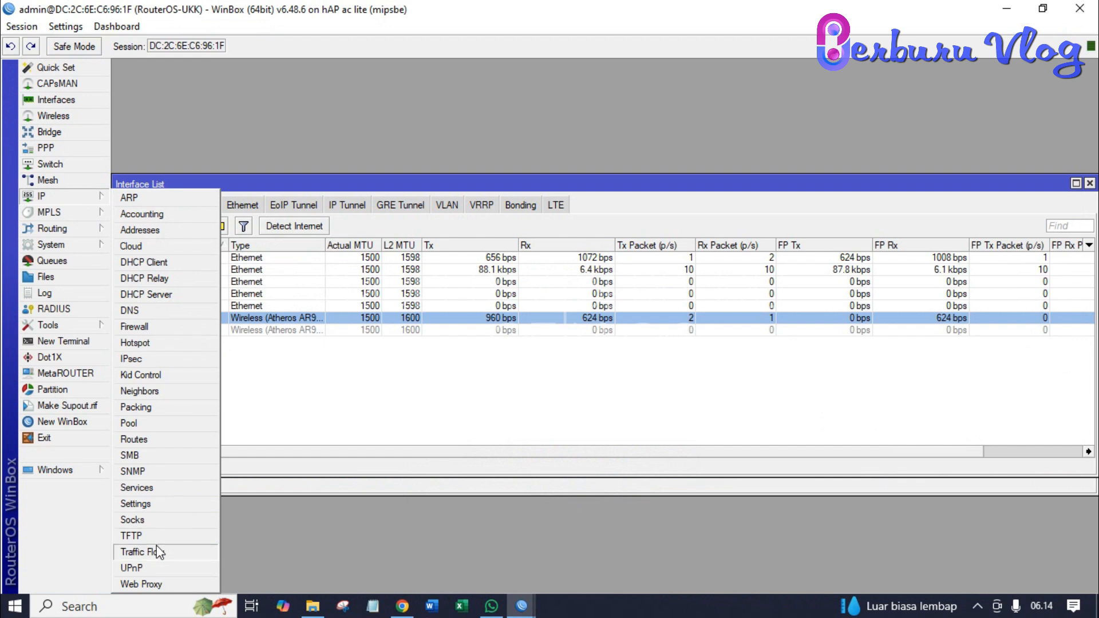
click(140, 585)
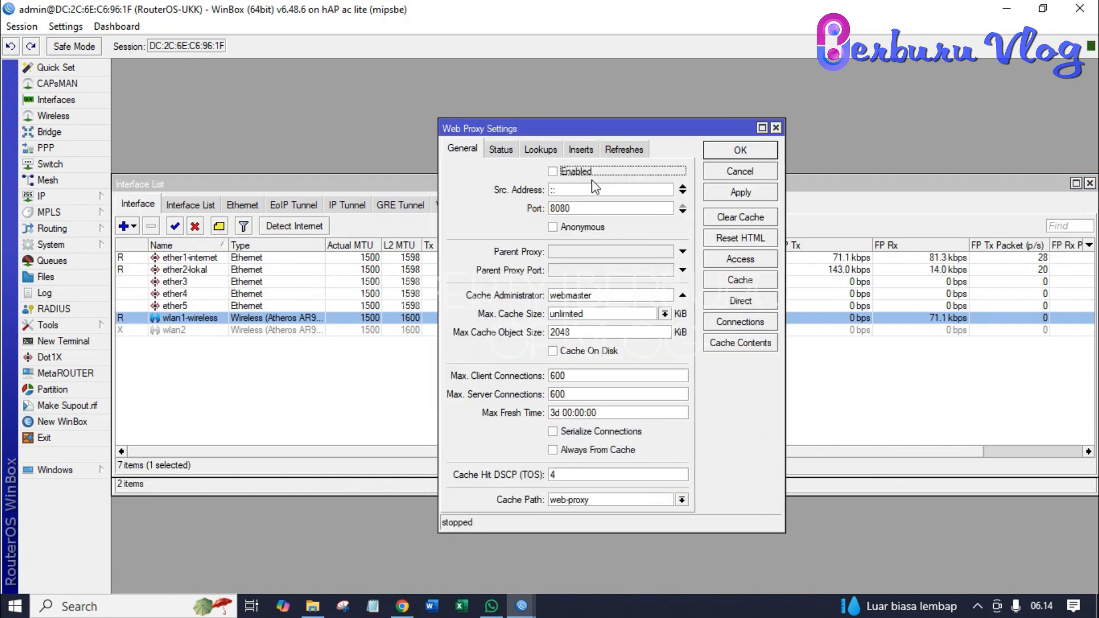
click(553, 173)
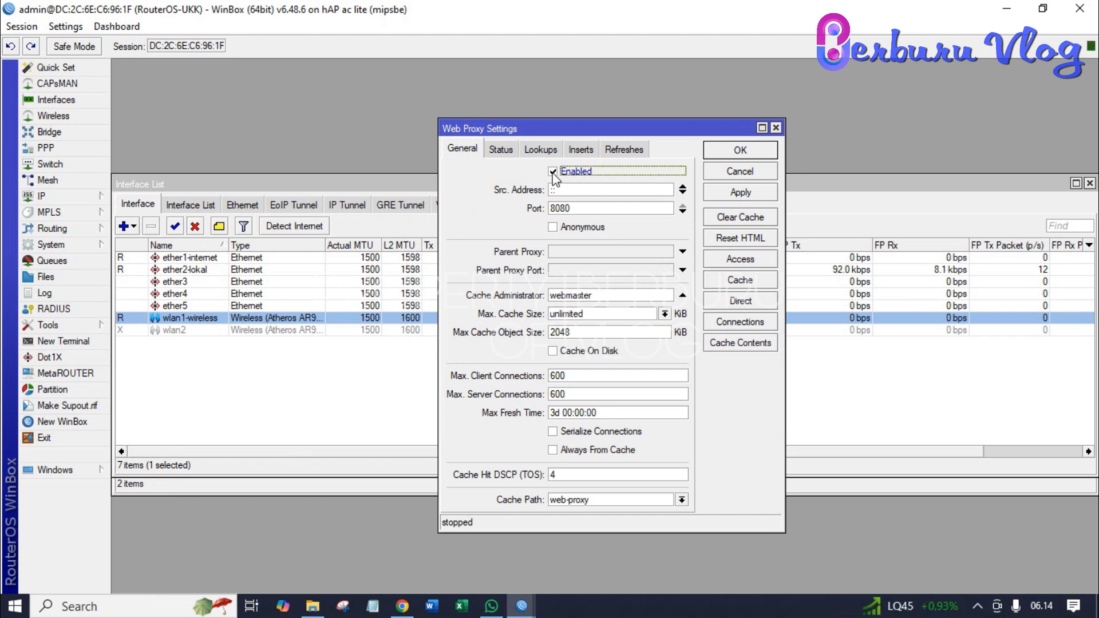
click(579, 206)
key(BackSpace)
key(BackSpace)
key(BackSpace)
key(BackSpace)
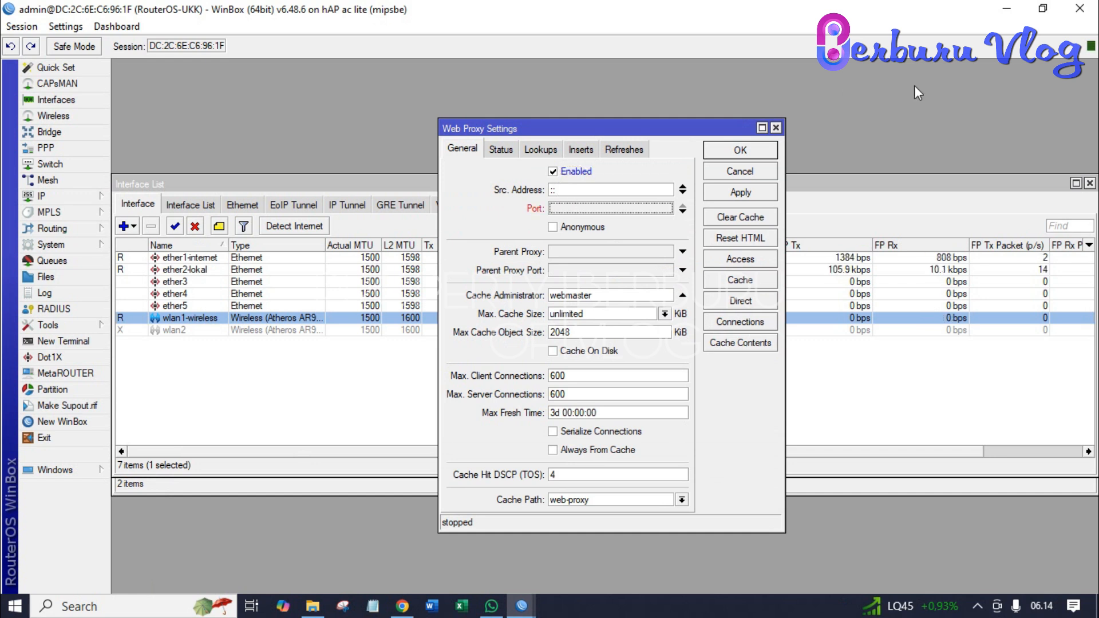
text(3)
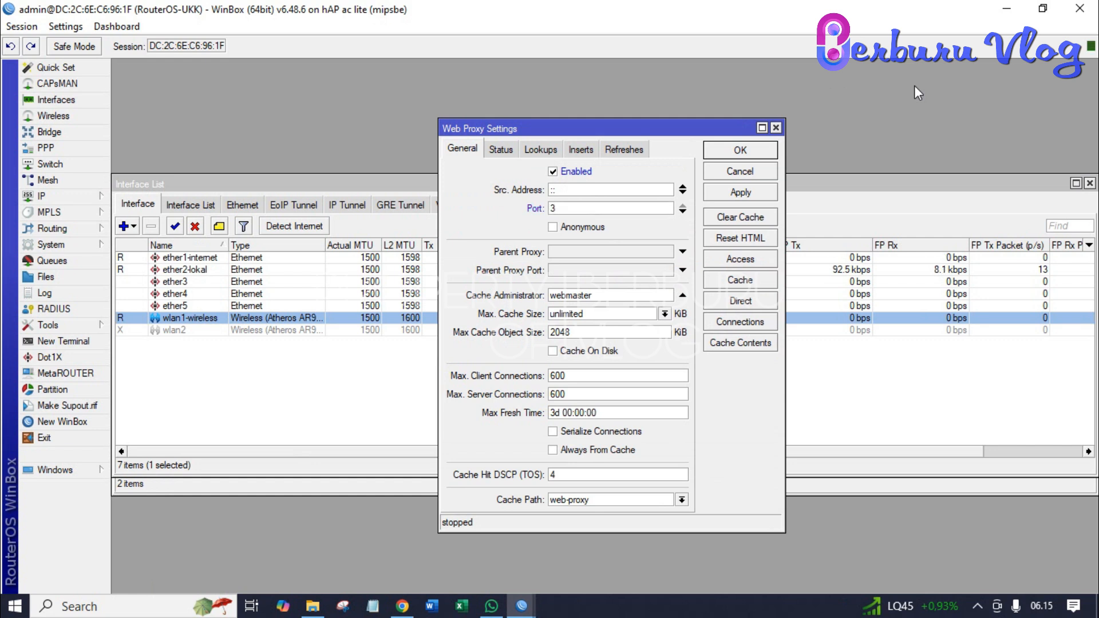
text(128)
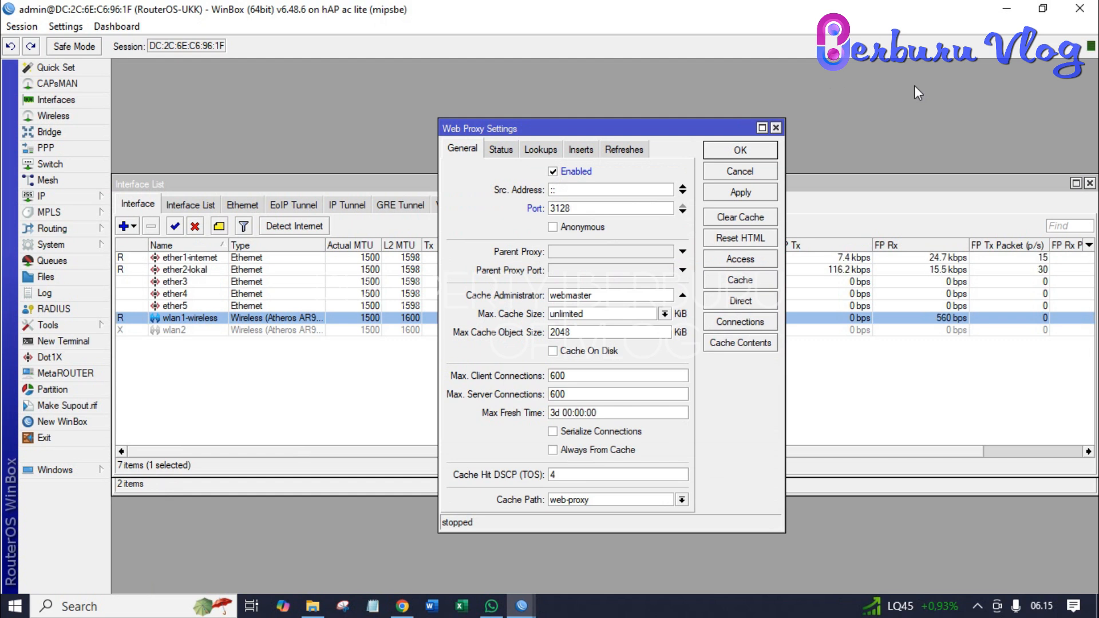
click(628, 296)
key(BackSpace)
key(BackSpace)
key(BackSpace)
key(BackSpace)
key(BackSpace)
key(BackSpace)
key(BackSpace)
key(BackSpace)
key(BackSpace)
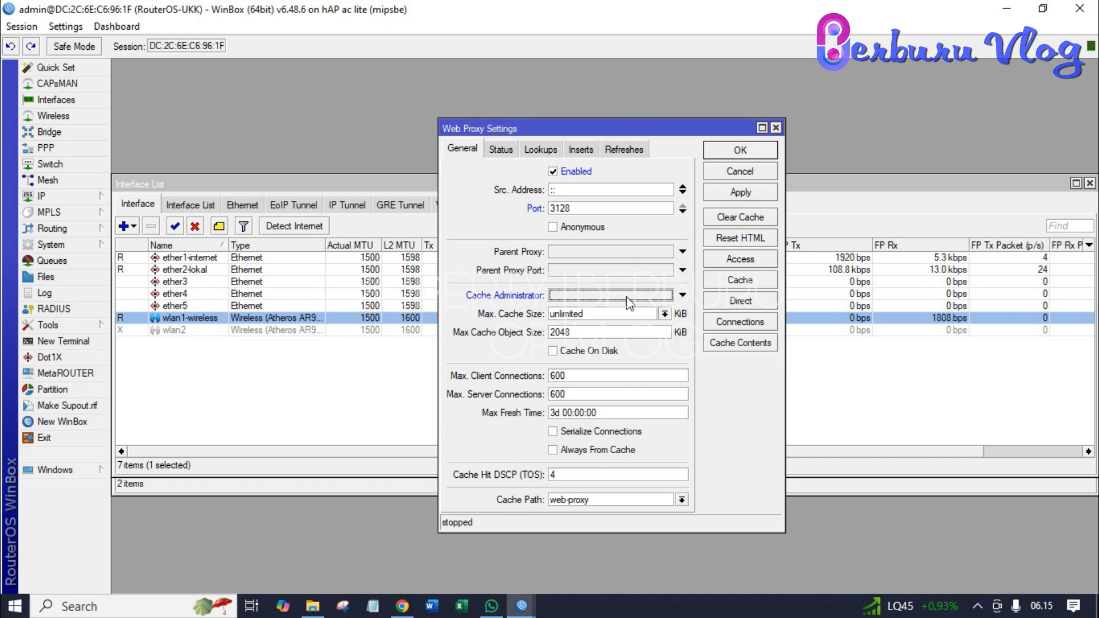
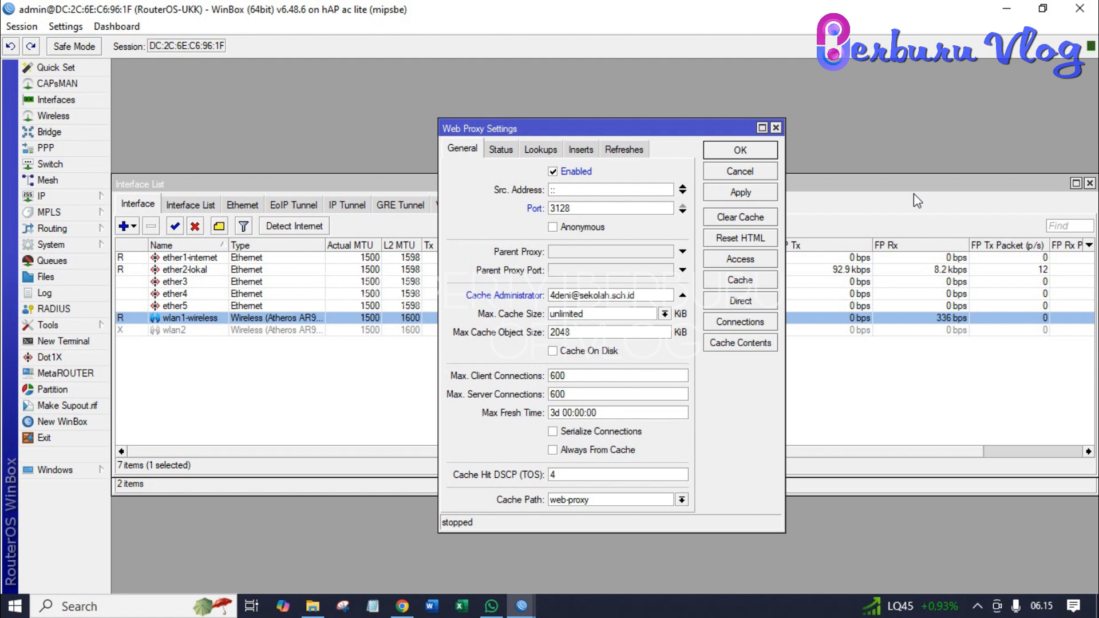
click(554, 352)
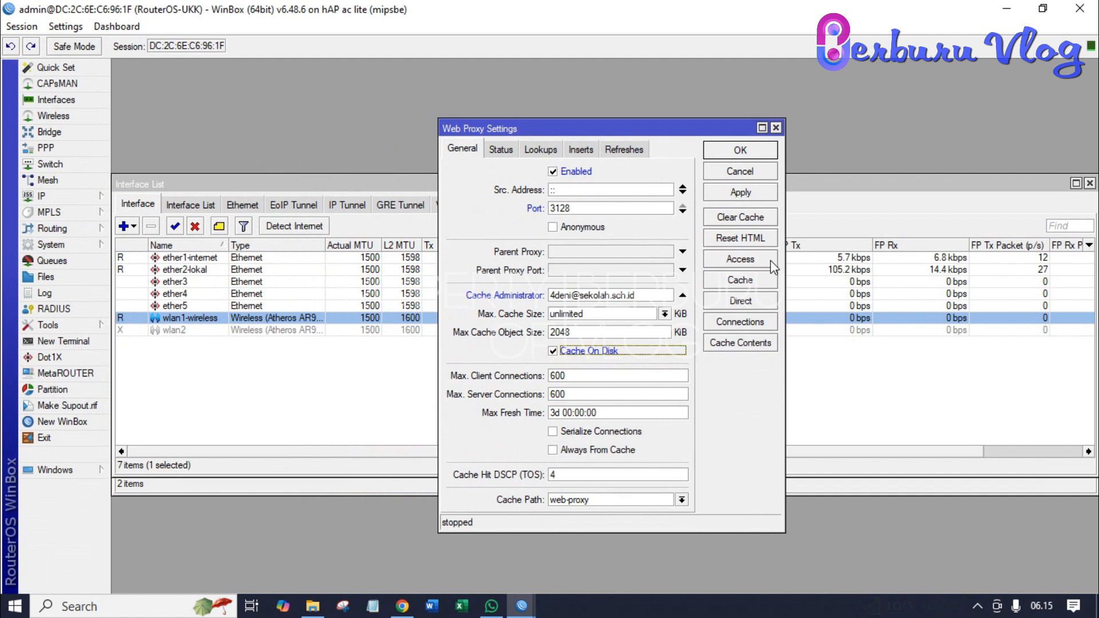
- Add a new Web Proxy Access rule, leaving the destination address empty after clearing a mistaken *linux.org entry
click(772, 264)
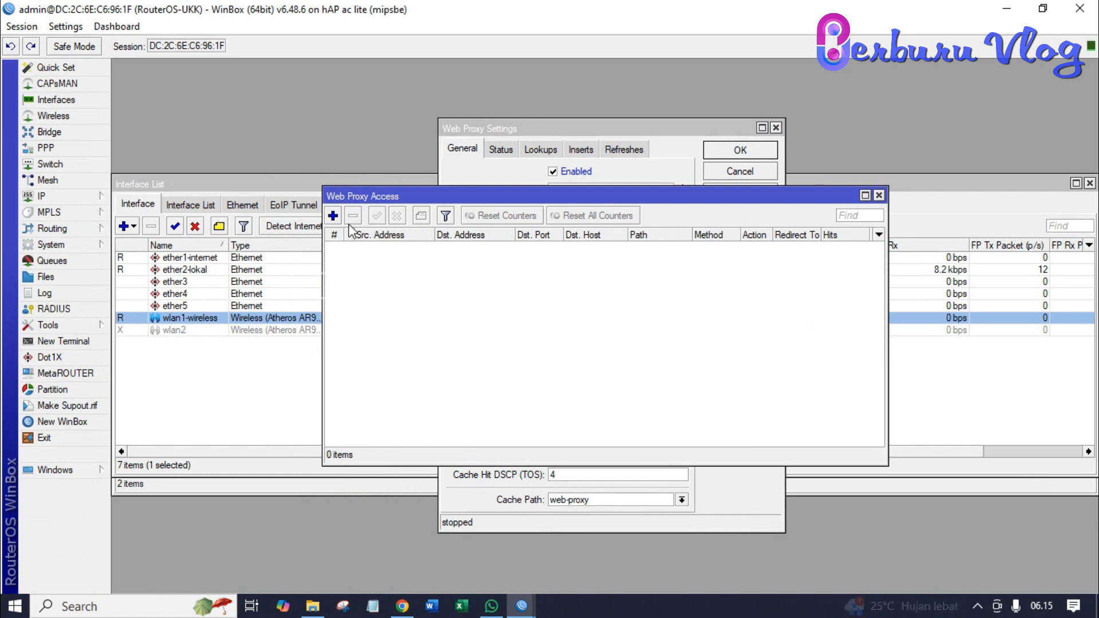
click(334, 217)
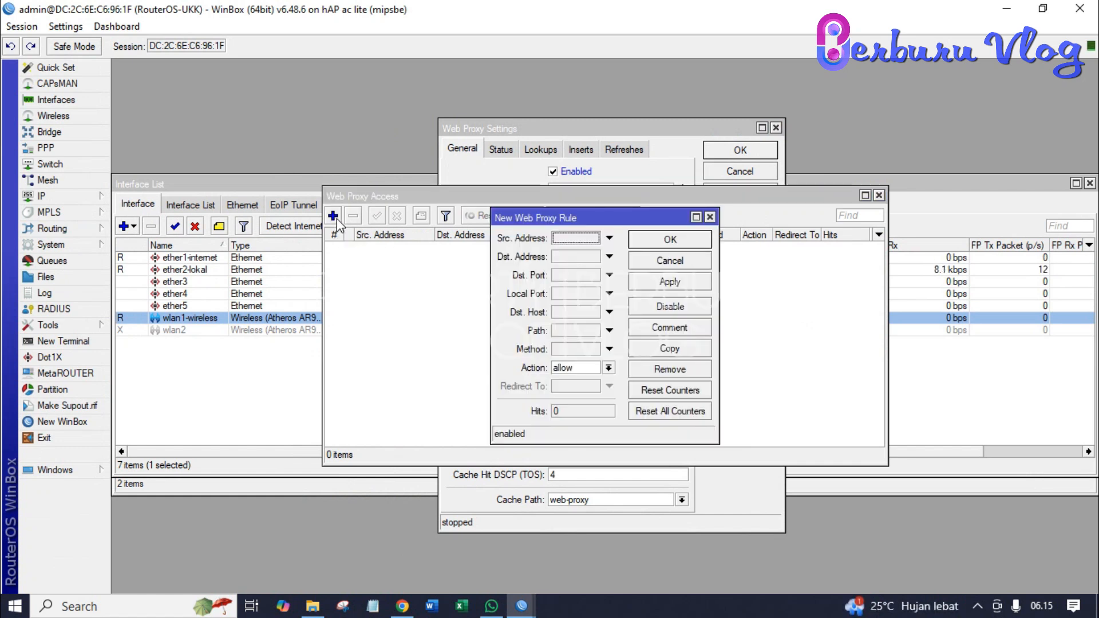
click(593, 258)
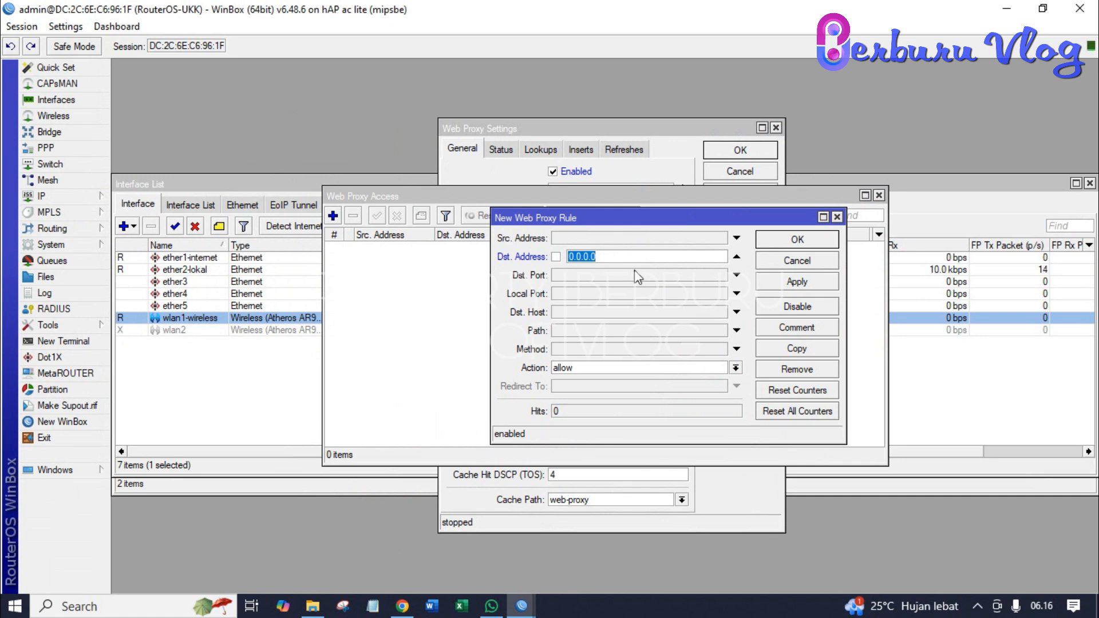
text(*)
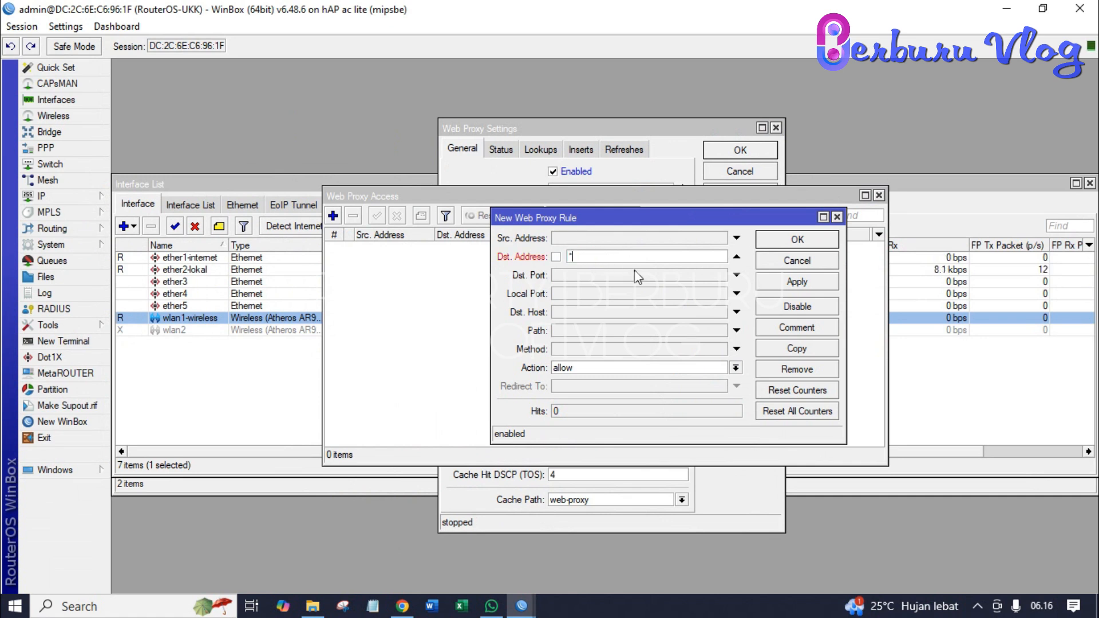
text(linux.org)
key(BackSpace)
key(BackSpace)
key(BackSpace)
key(BackSpace)
key(BackSpace)
key(BackSpace)
key(BackSpace)
key(BackSpace)
key(BackSpace)
key(BackSpace)
key(BackSpace)
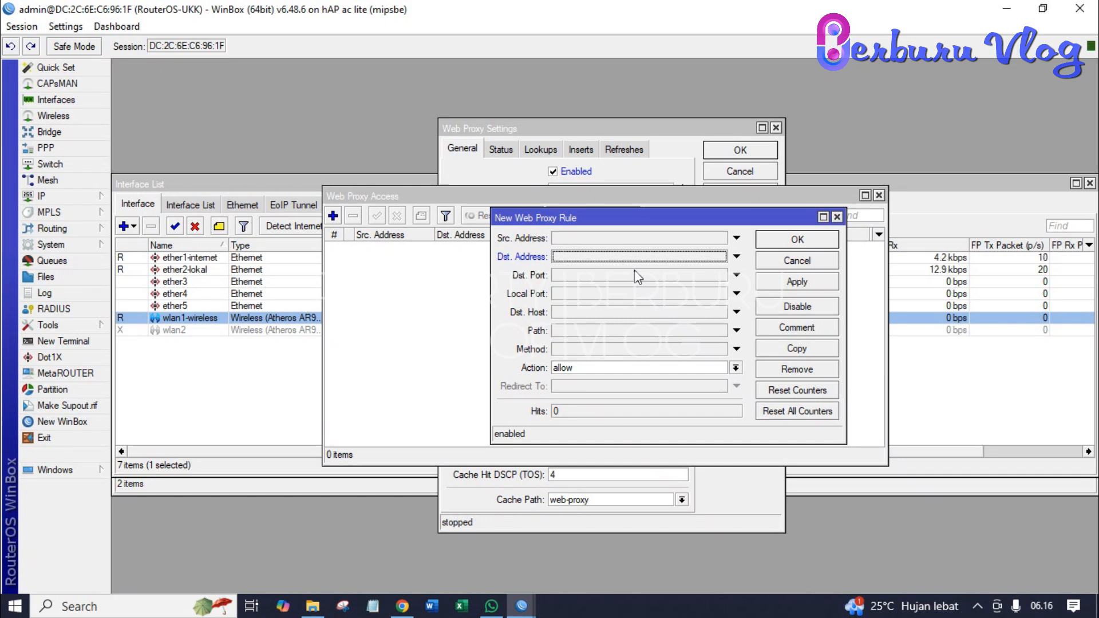
- Set the rule's Dst. Host to *linux.org* with Action deny, and apply it
click(614, 313)
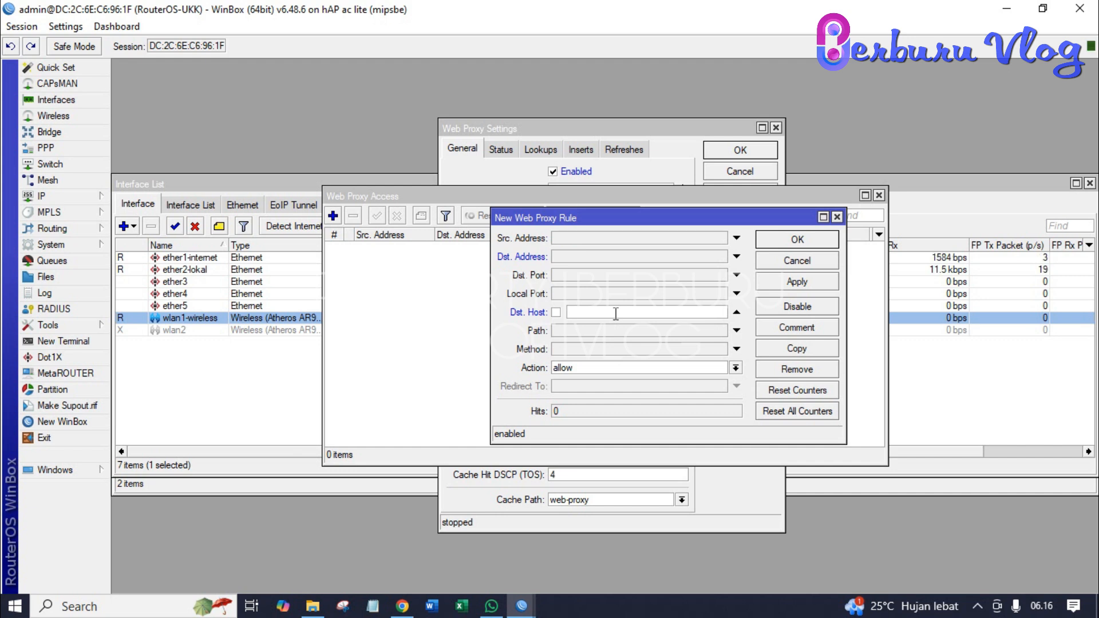
text(*)
text(linux.org*)
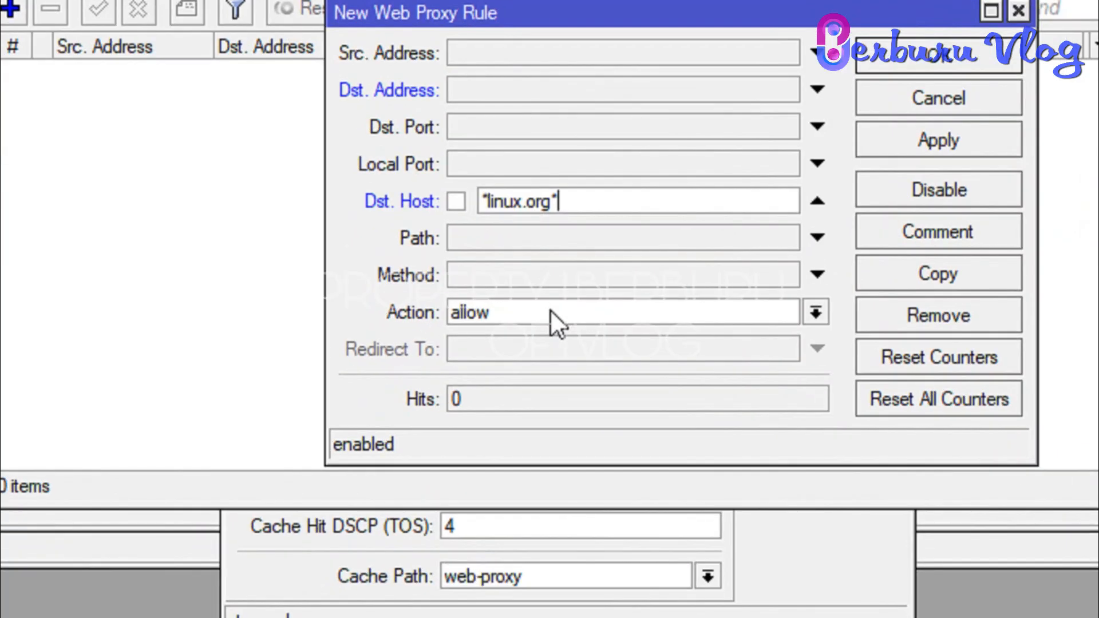
click(602, 368)
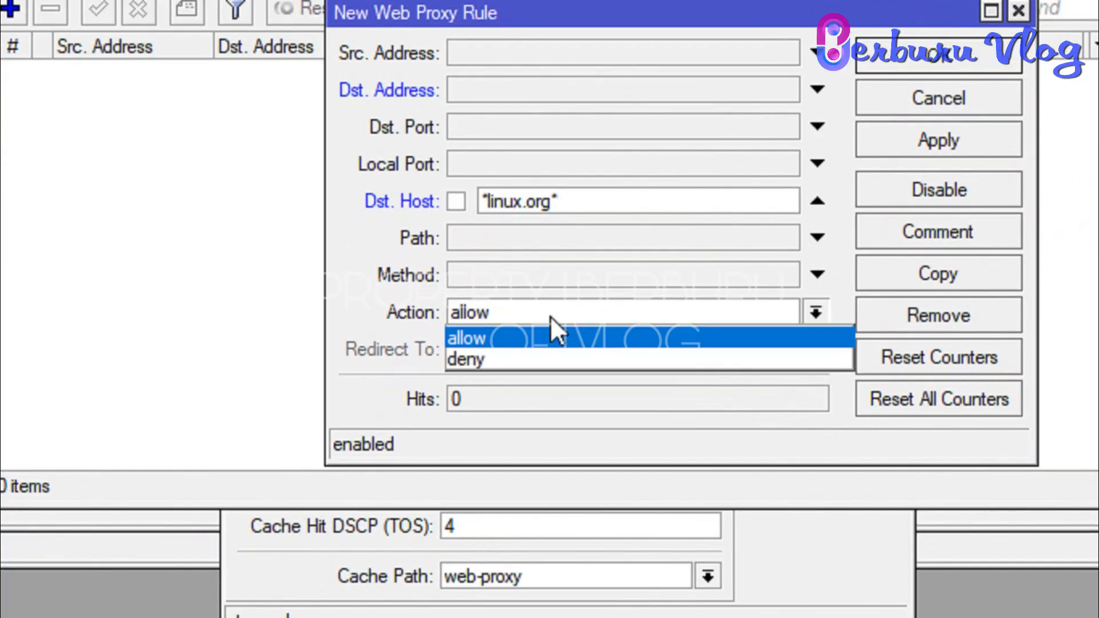
click(524, 359)
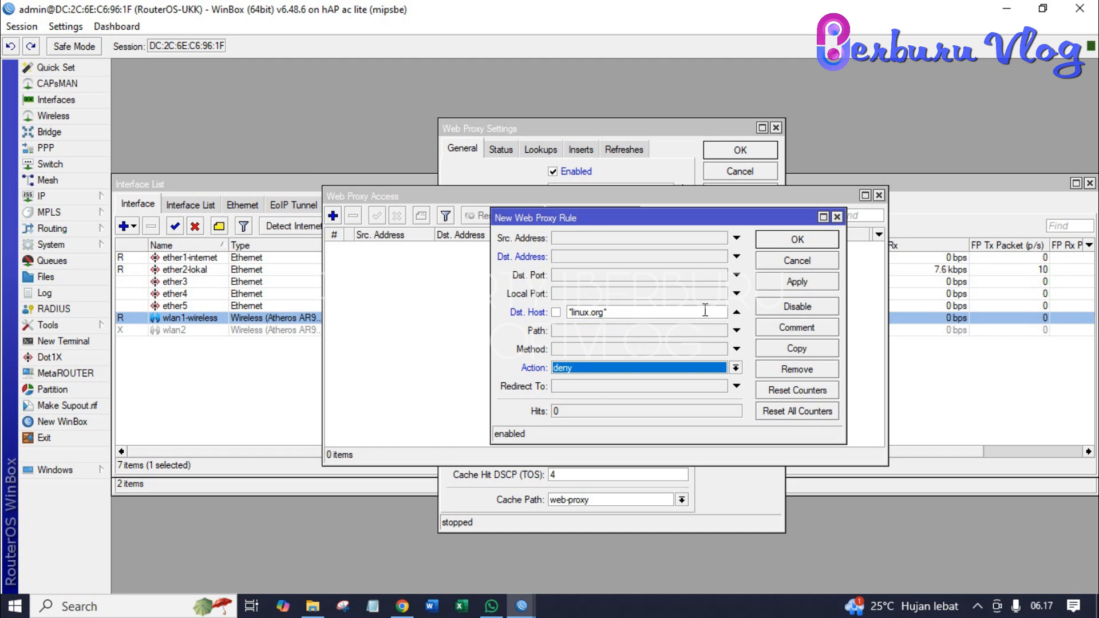
click(803, 280)
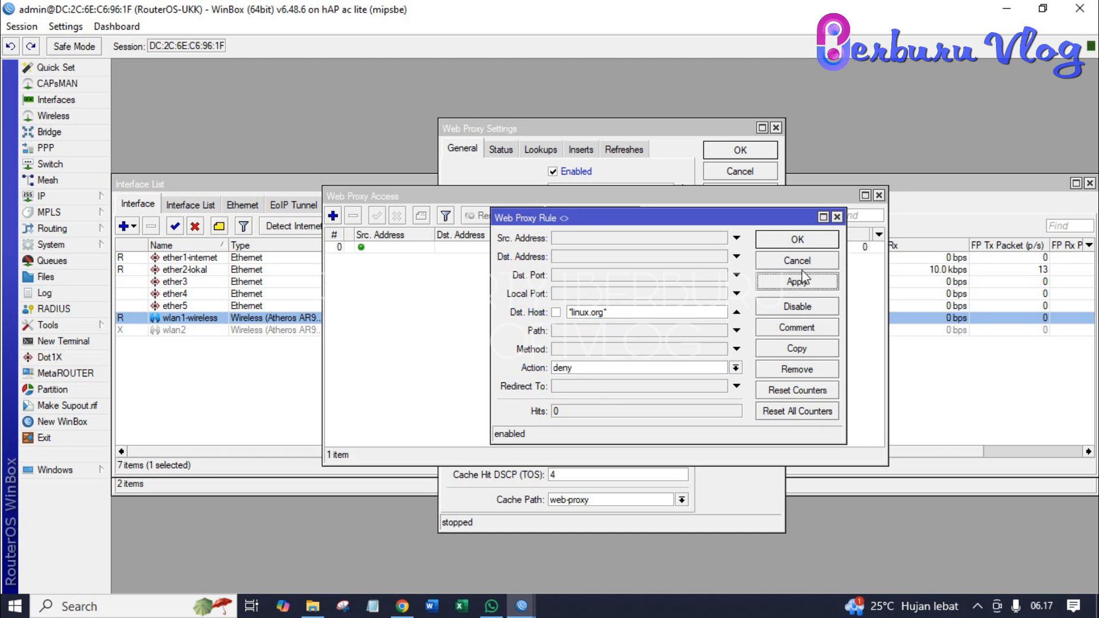
click(798, 241)
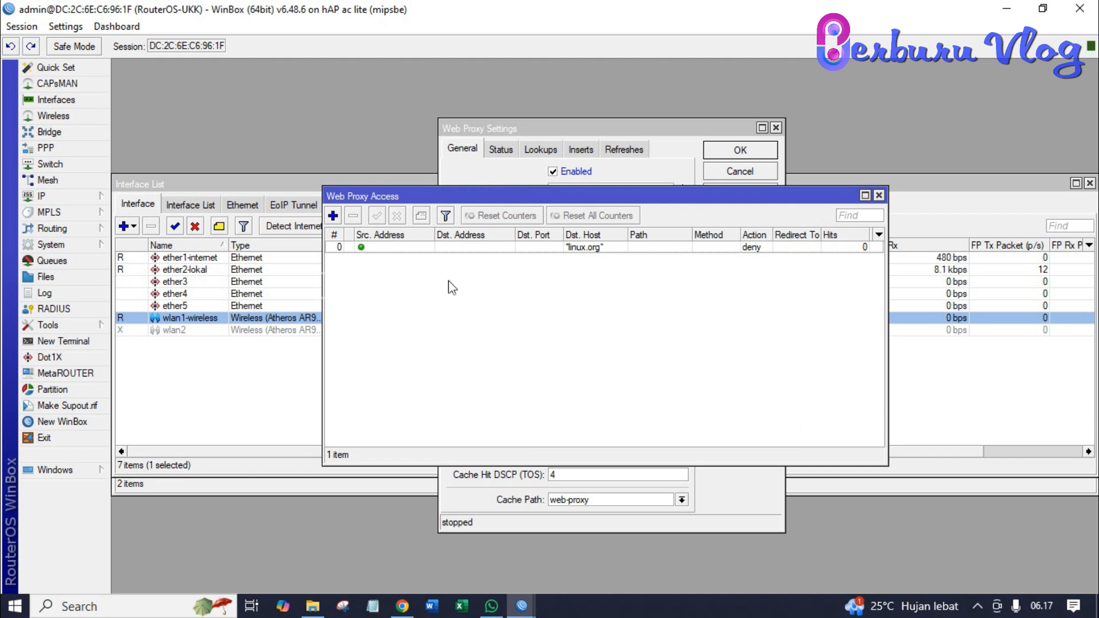
- Add a firewall address list entry named Blok Linux with address linux.org
click(74, 191)
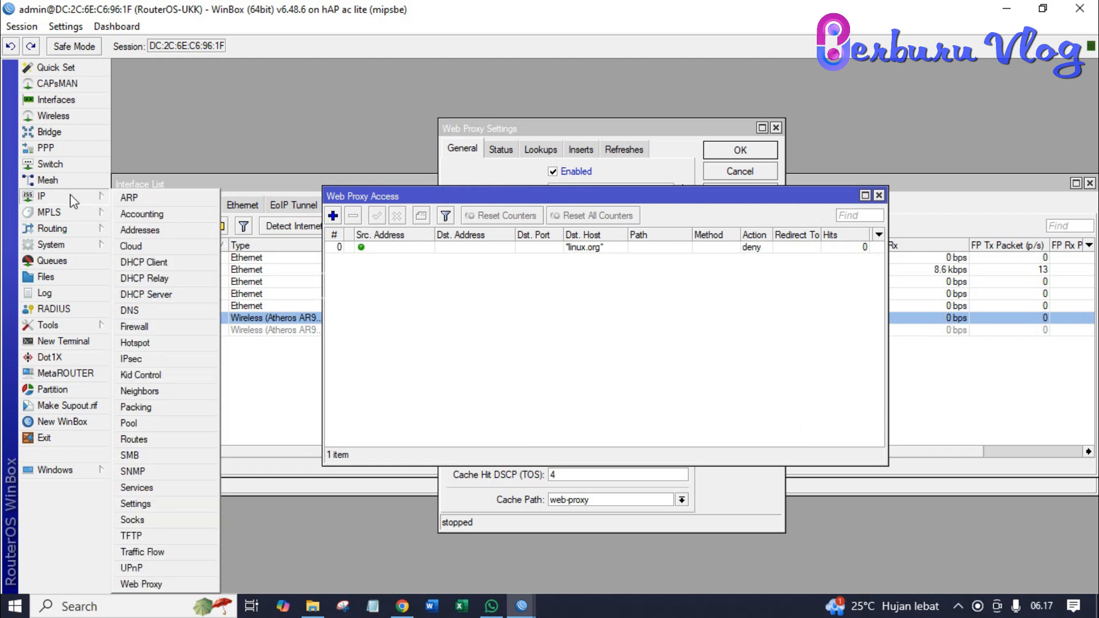
click(158, 329)
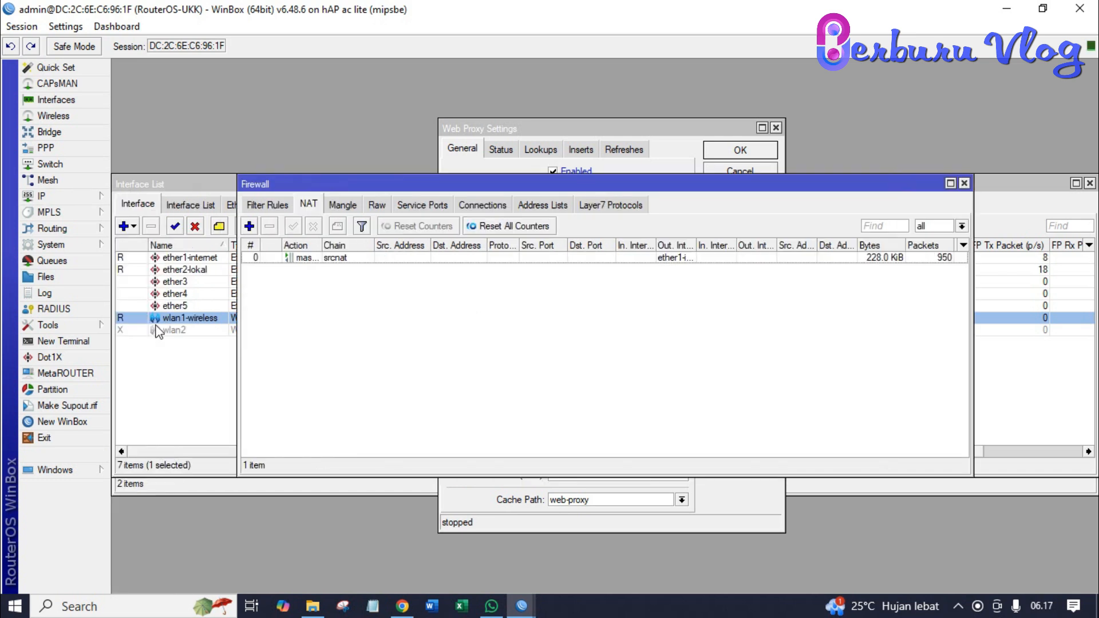
click(530, 207)
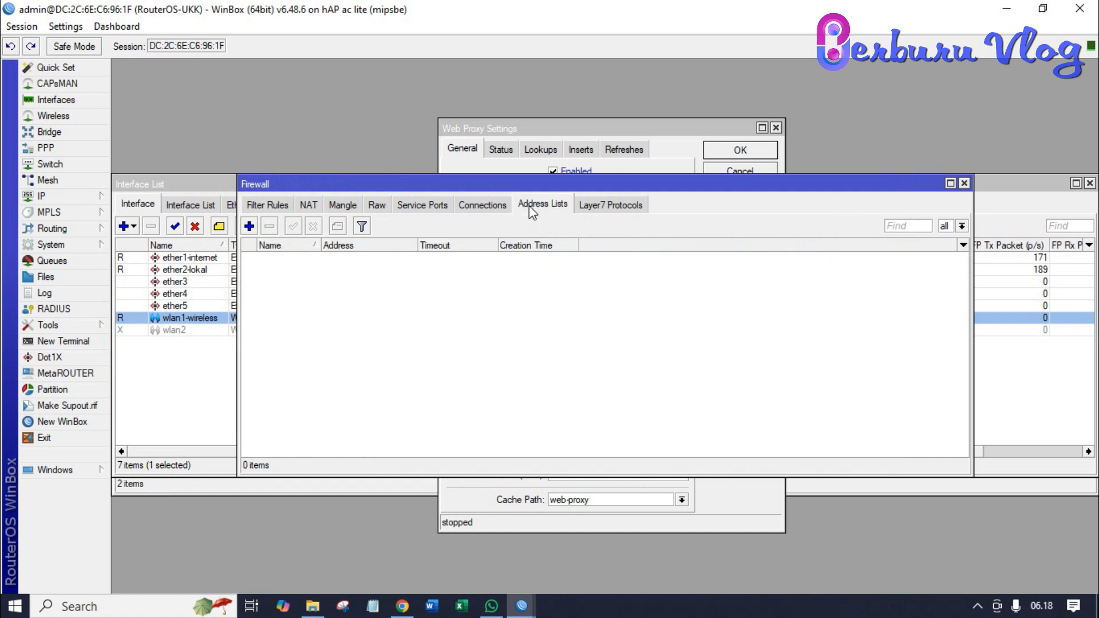
click(249, 227)
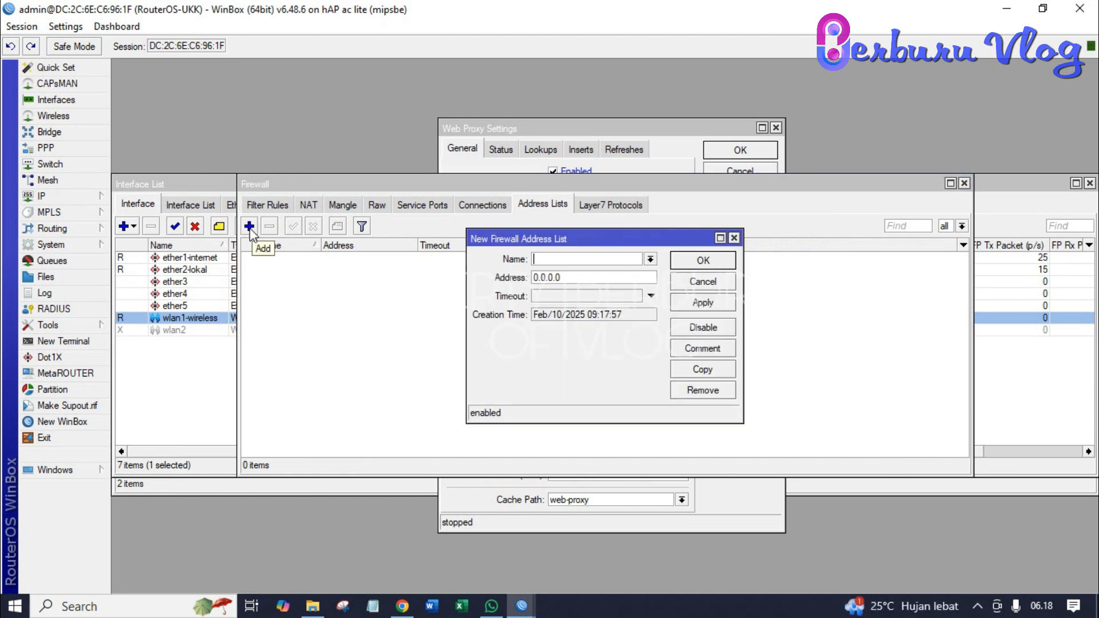
text(Blok Linux)
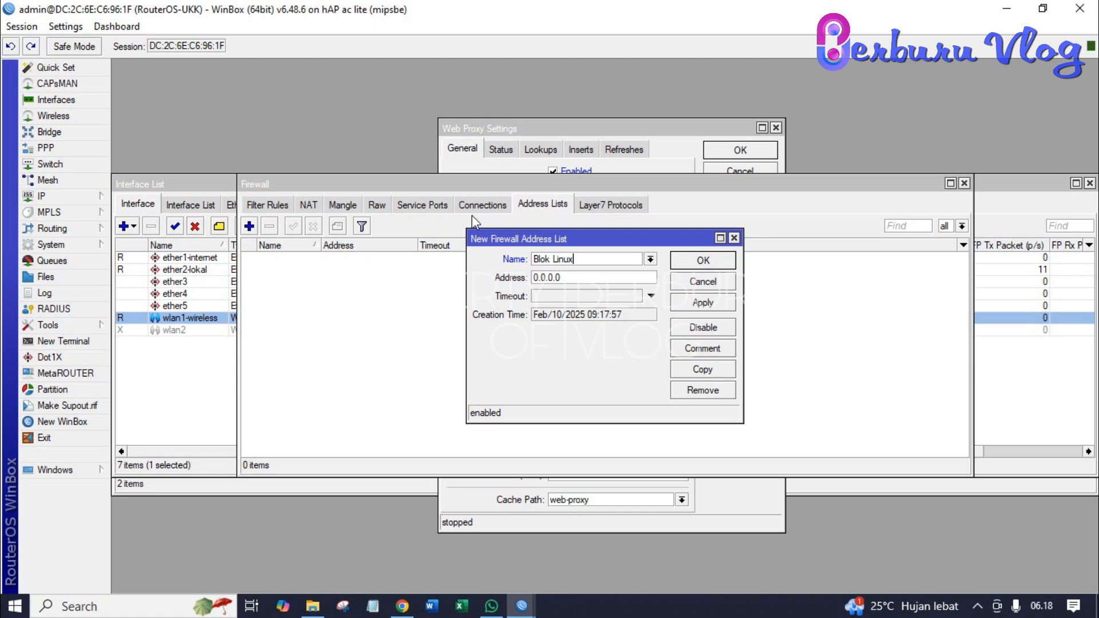
click(583, 277)
key(BackSpace)
key(BackSpace)
key(BackSpace)
key(BackSpace)
key(BackSpace)
key(BackSpace)
key(BackSpace)
text(linux.org)
click(704, 305)
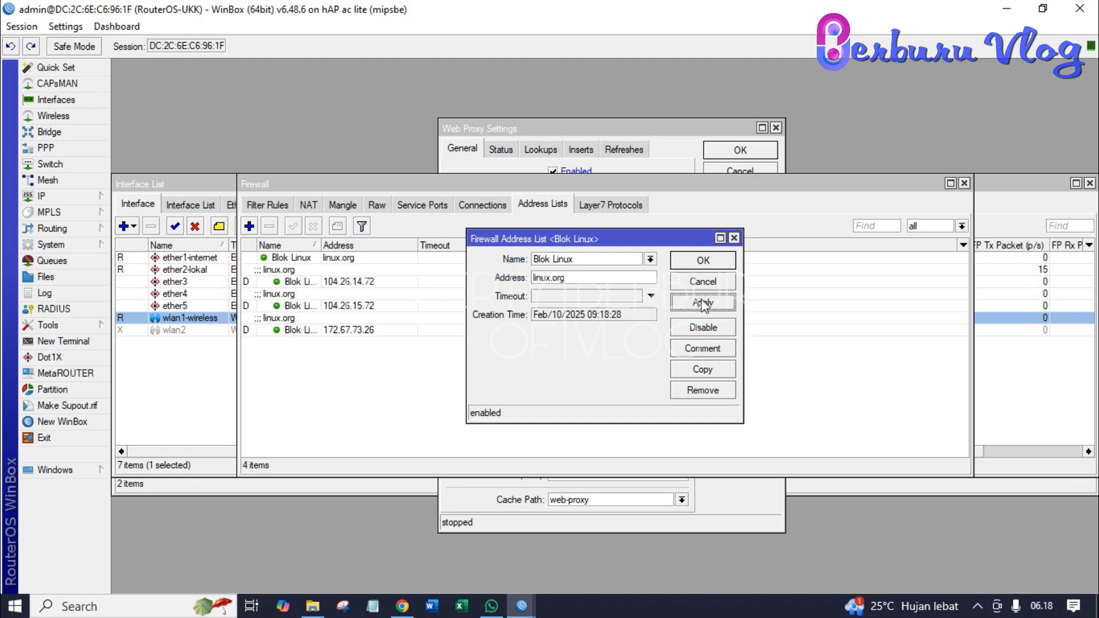
click(703, 261)
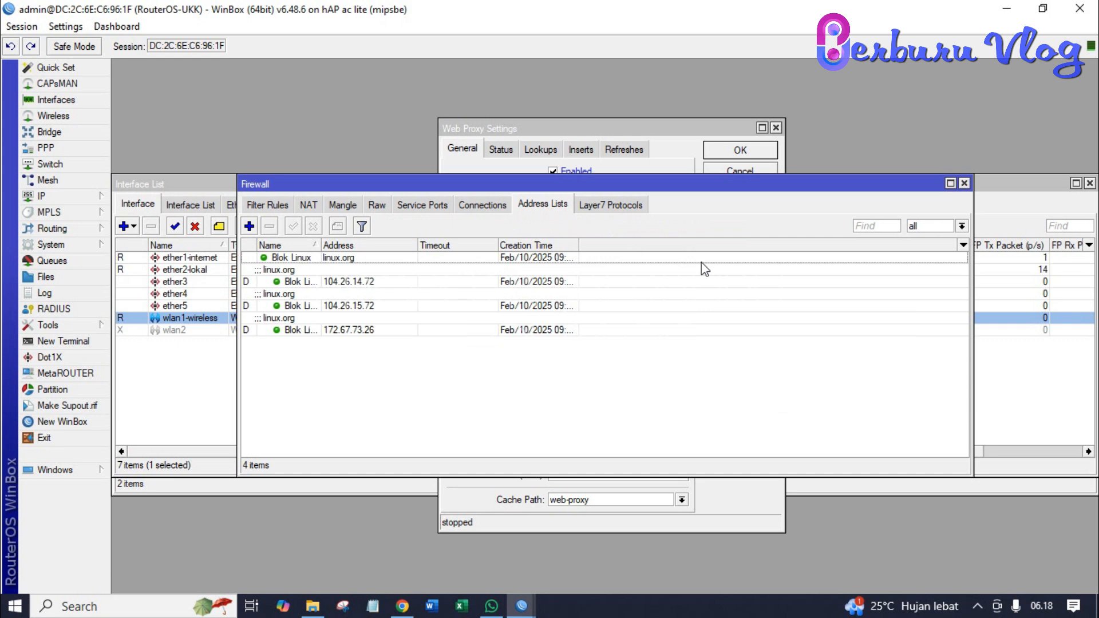
- Start a new forward-chain filter rule matching tcp to destination address list Blok Linux
click(274, 205)
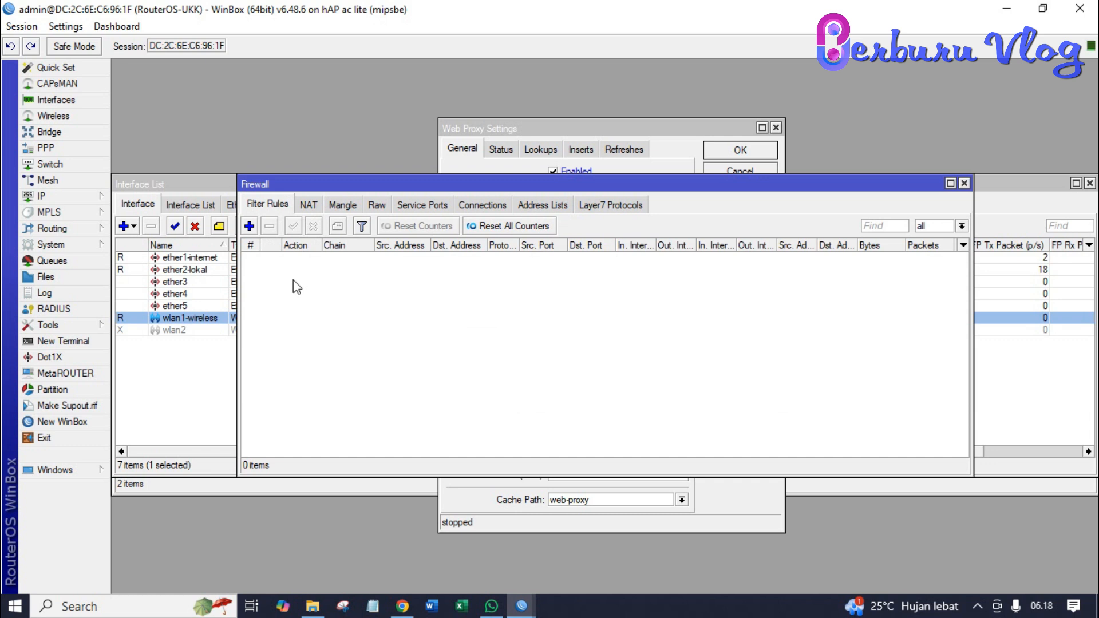
click(249, 227)
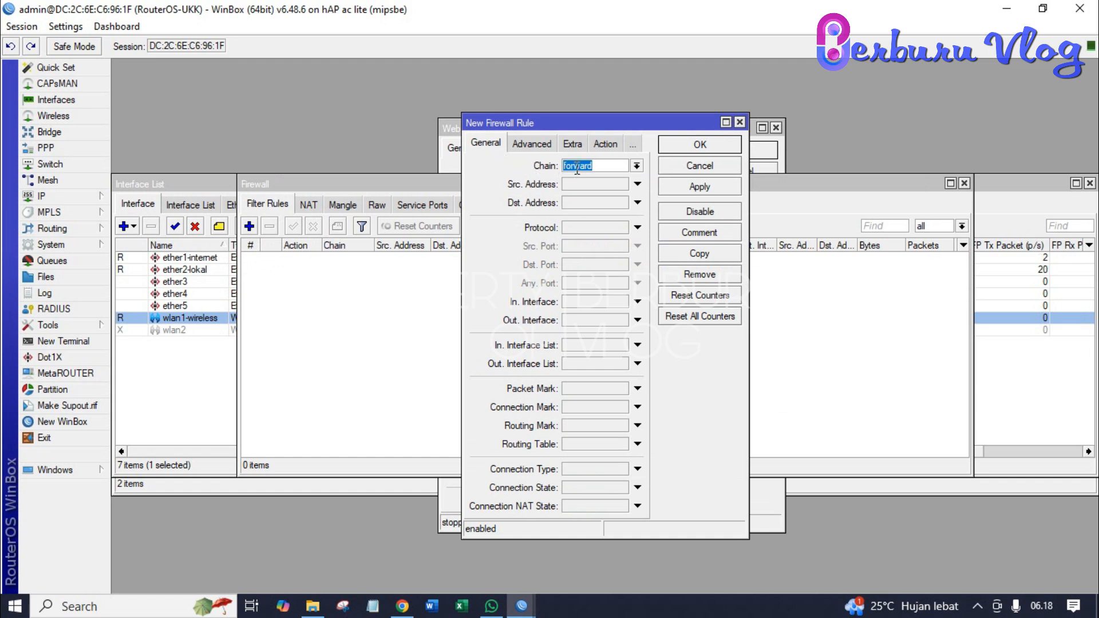
click(590, 232)
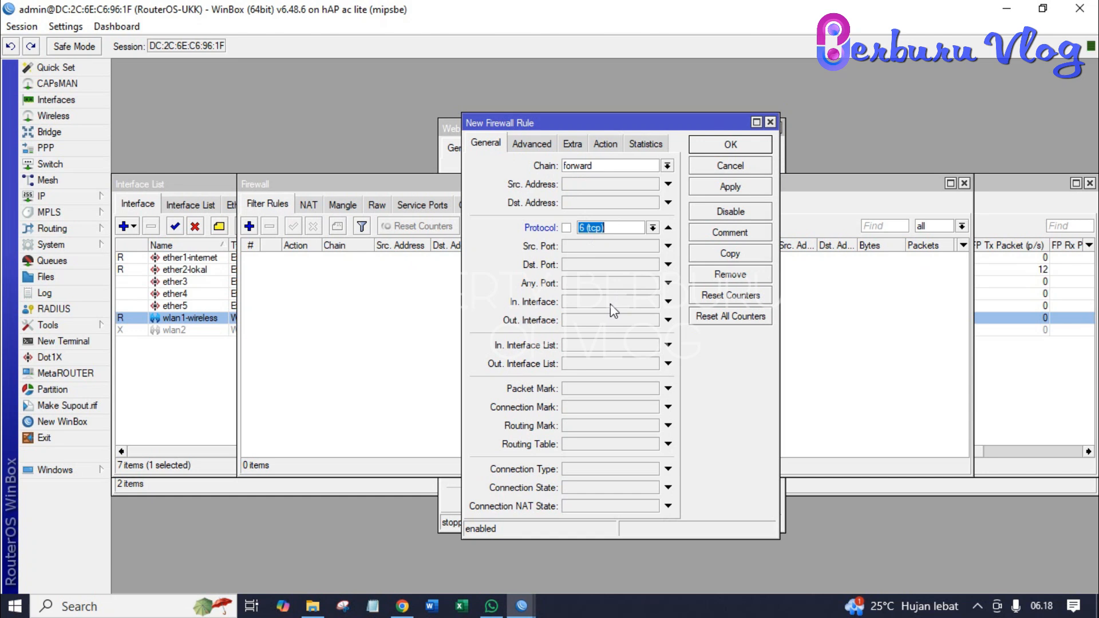
click(546, 147)
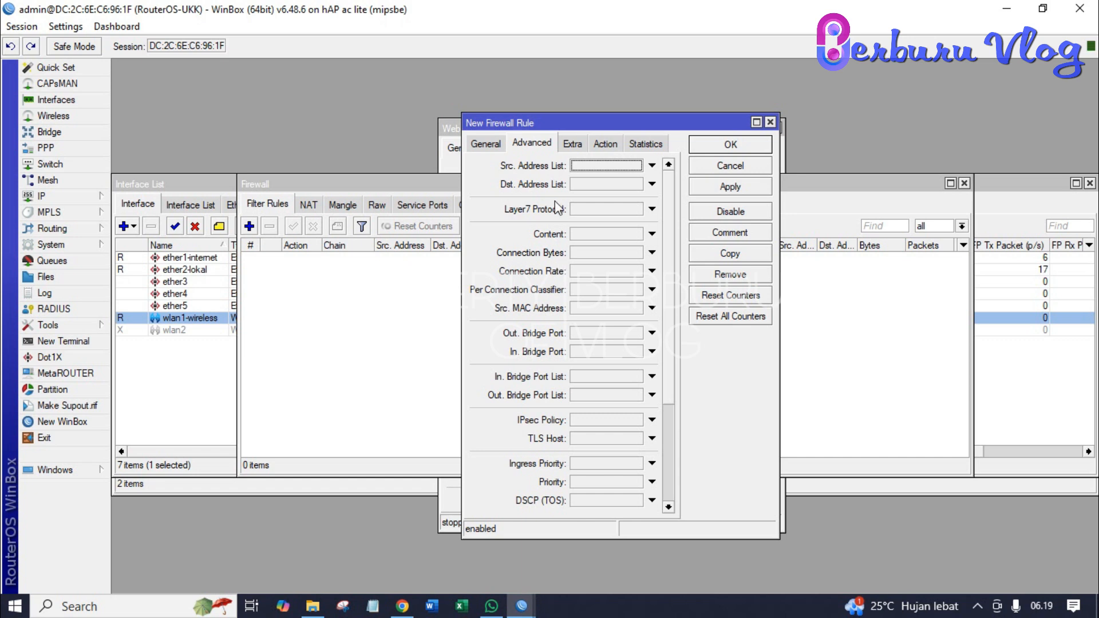
click(581, 187)
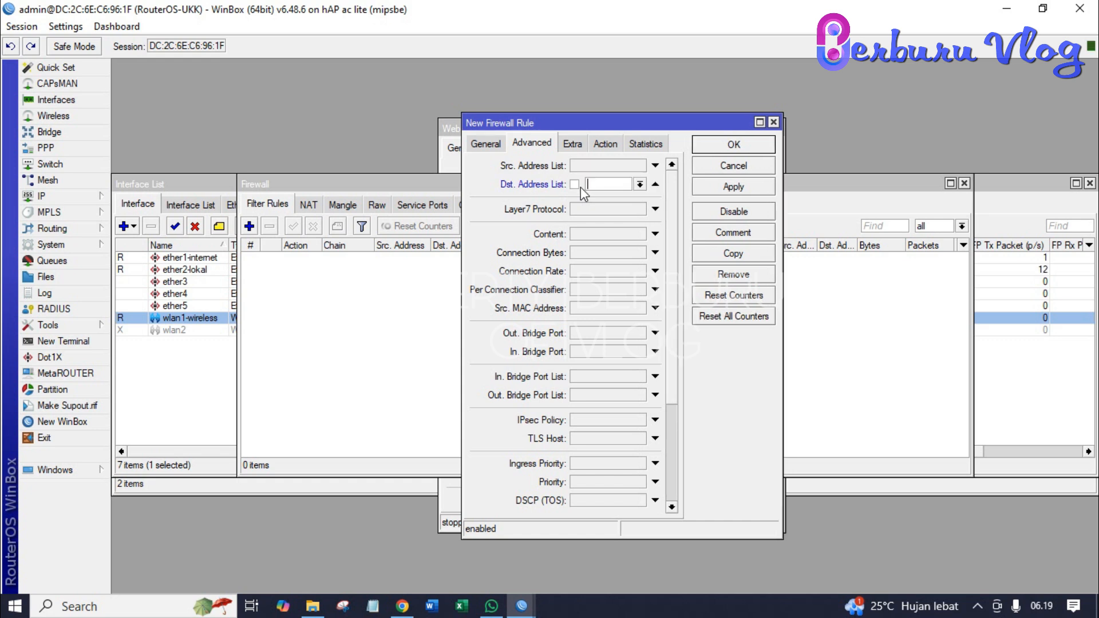
click(639, 185)
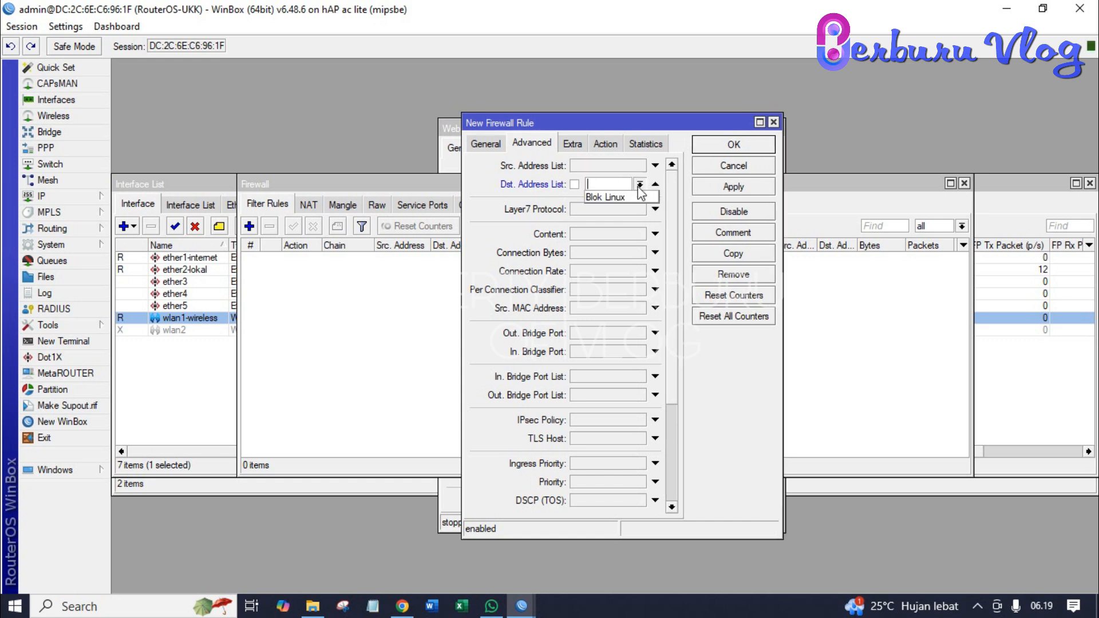
click(626, 196)
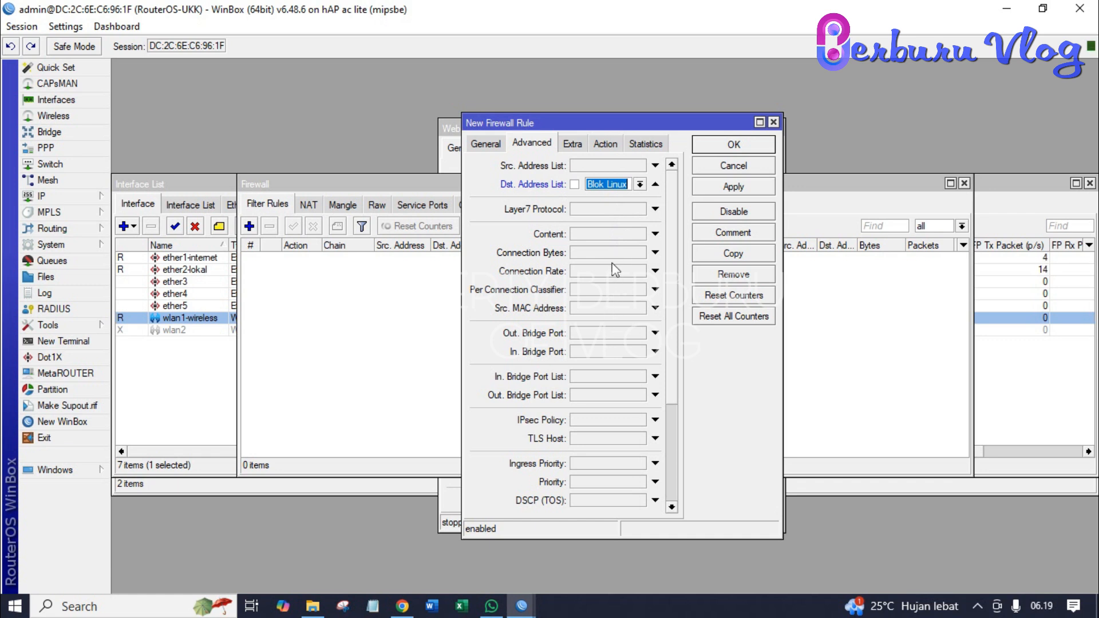
- Set the filter rule's action to drop and save it
click(606, 144)
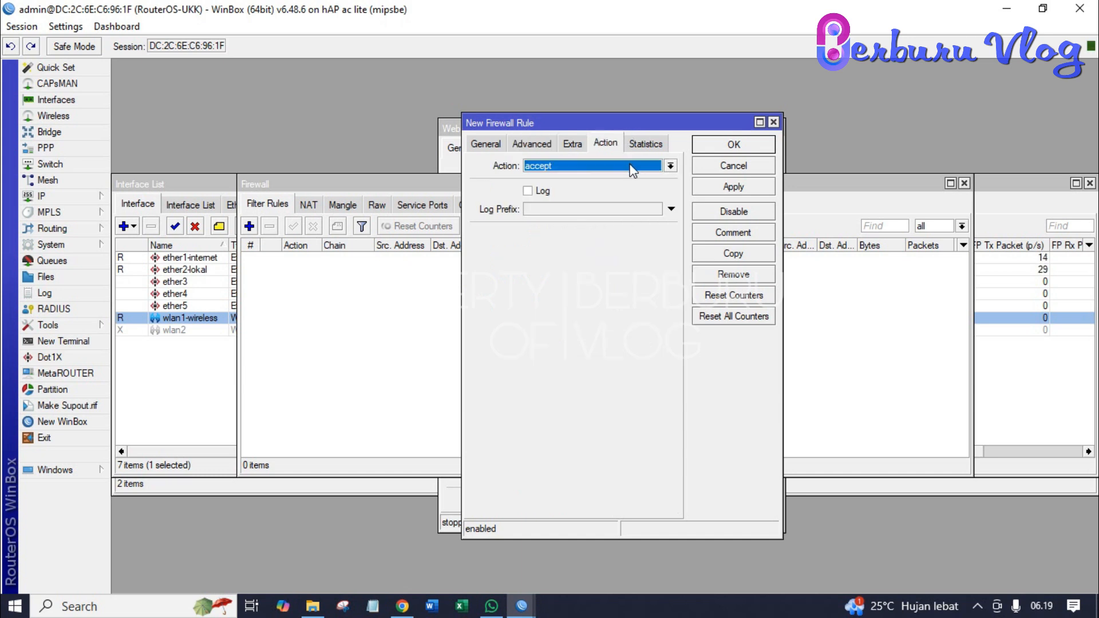
click(630, 164)
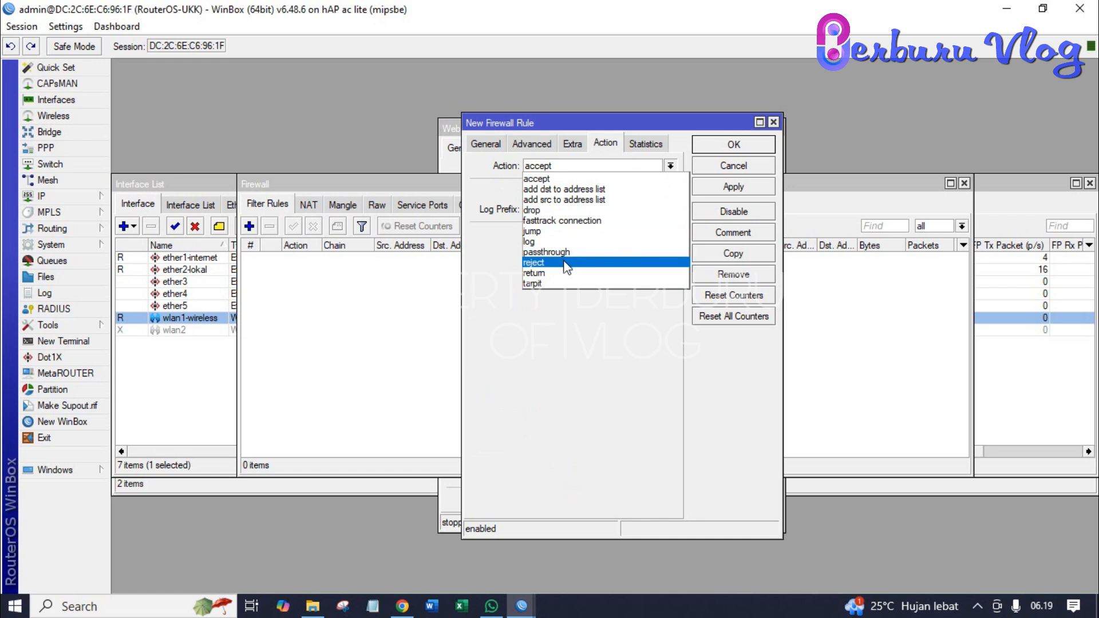
click(556, 212)
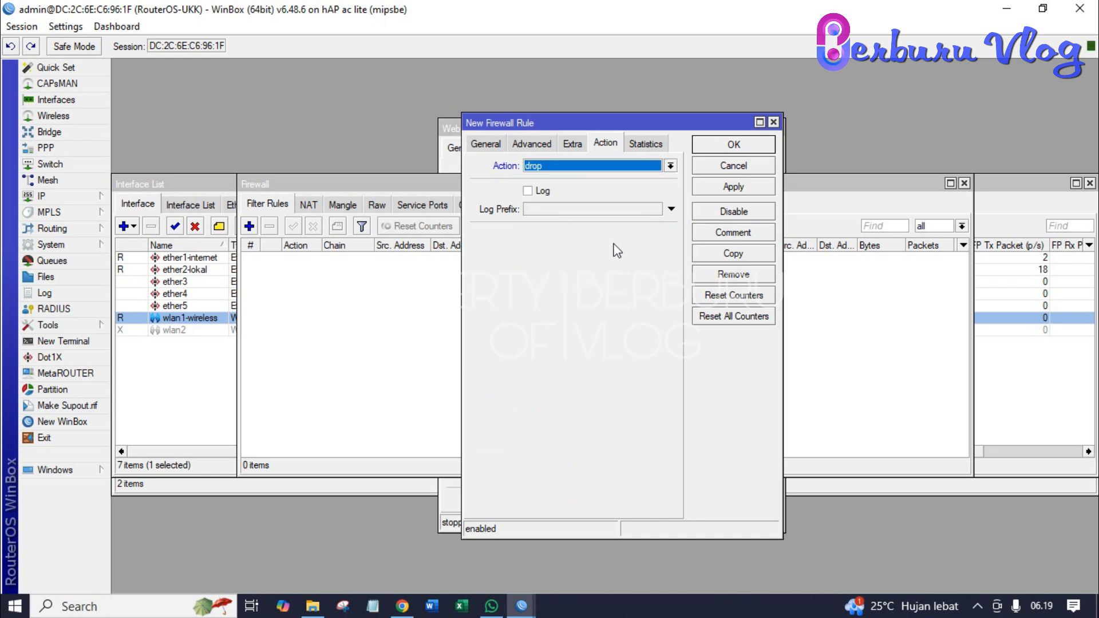
click(699, 190)
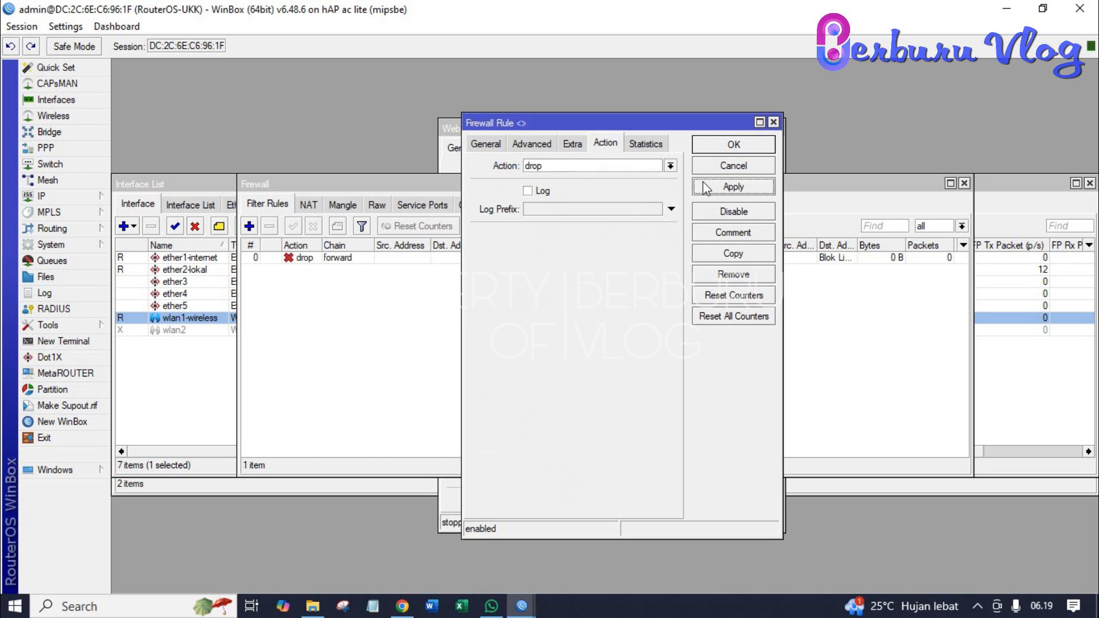
click(714, 150)
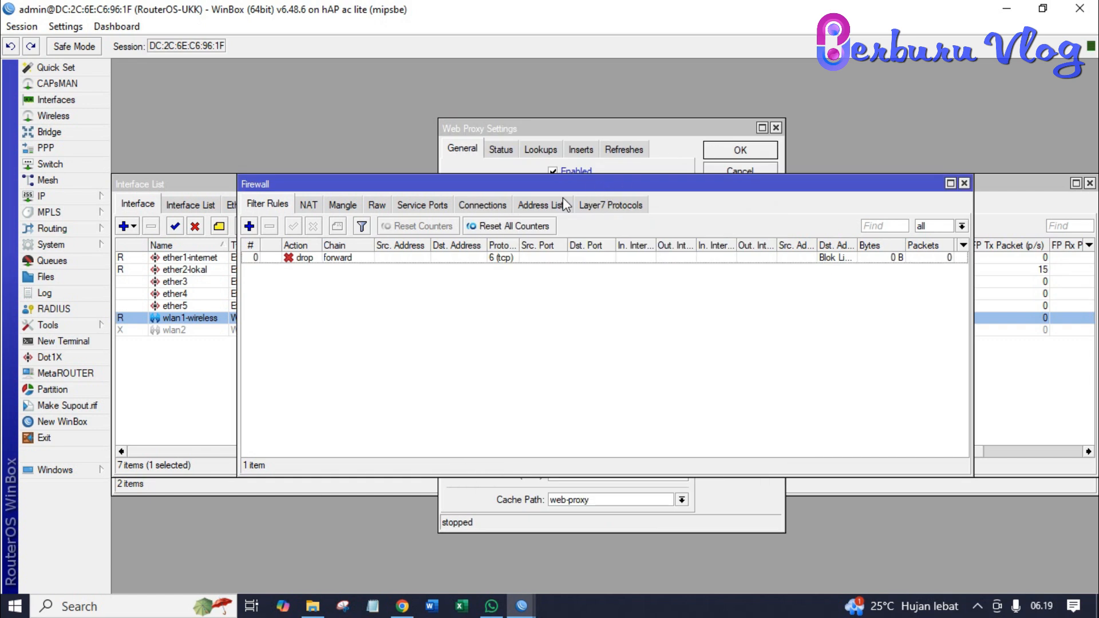
- Apply the web proxy settings so the proxy starts running, then close them
click(676, 133)
click(744, 191)
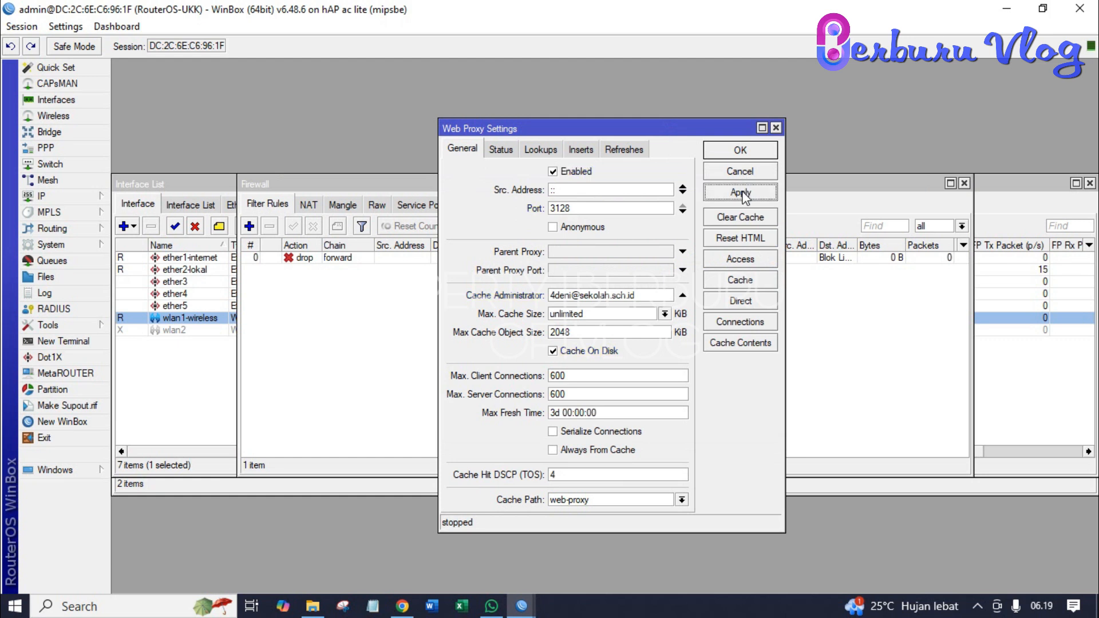
click(740, 151)
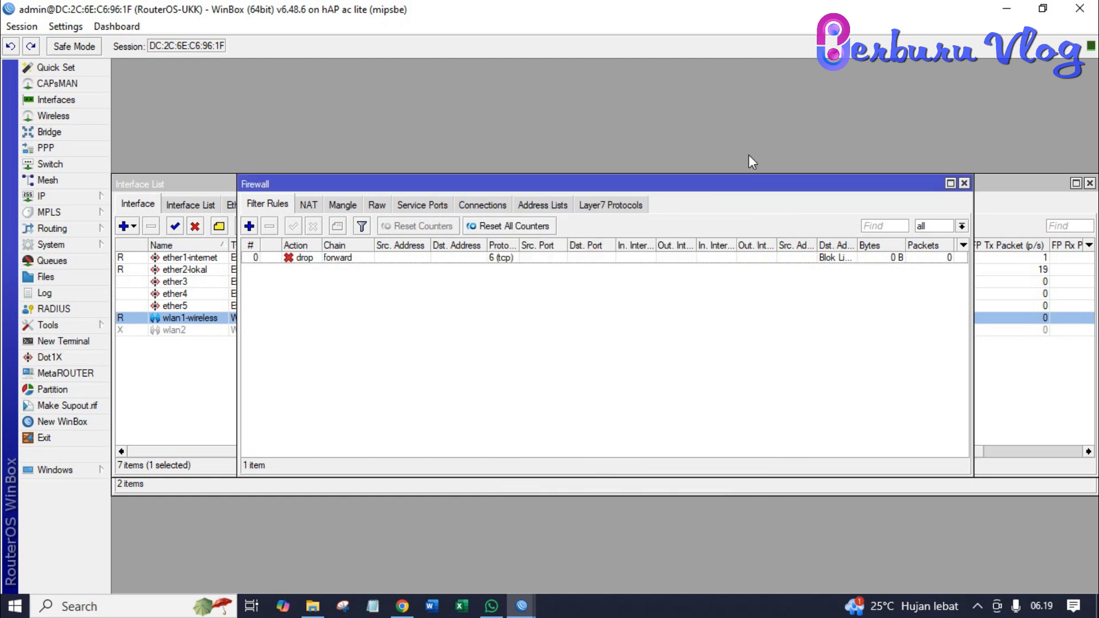
- Open the DHCP Server list to review dhcp1 and dhcp2, then bring the Interface List forward
click(1000, 190)
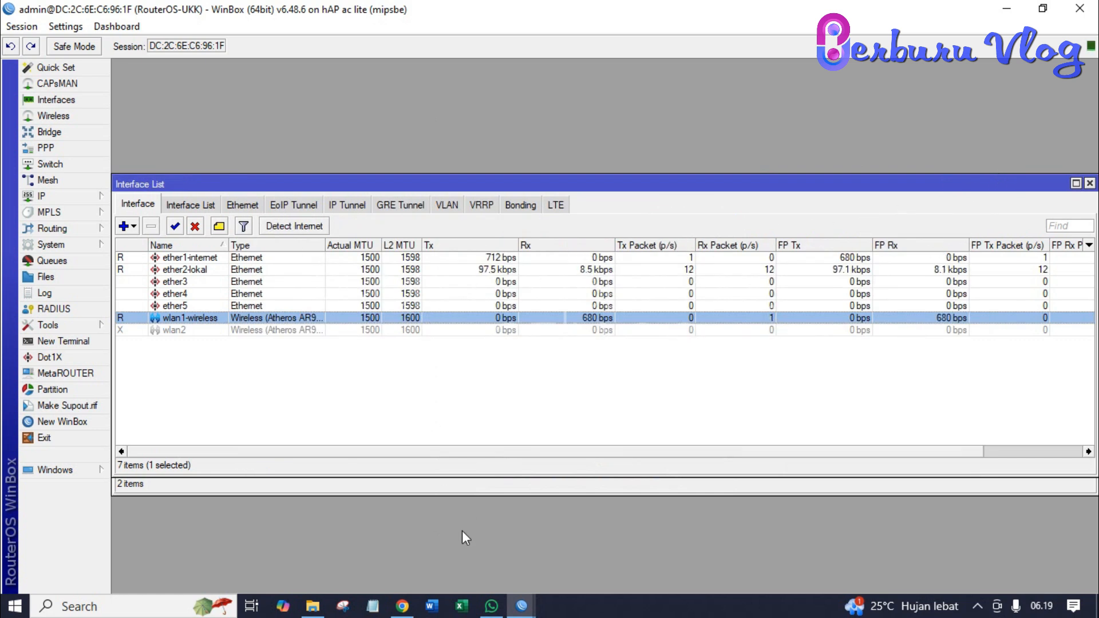
mouse_move(522, 608)
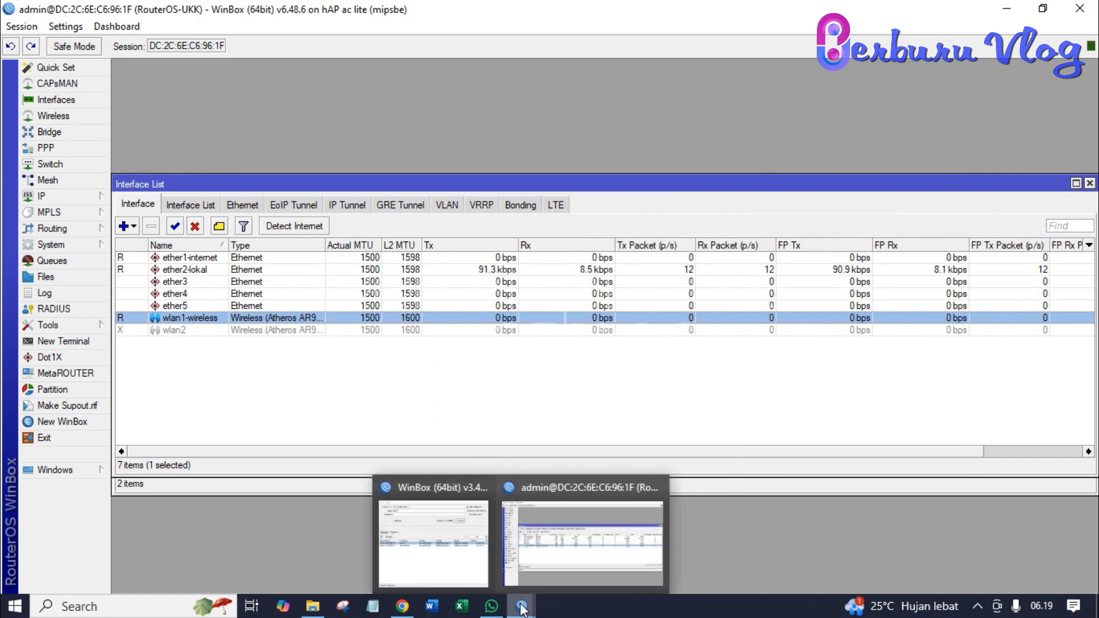
click(529, 562)
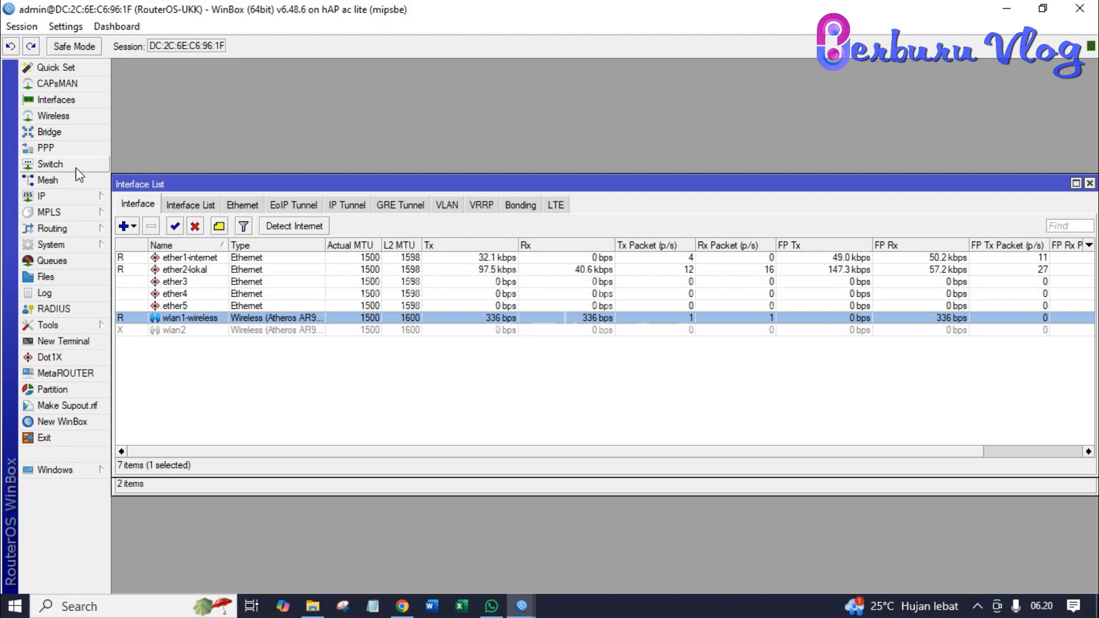
click(74, 201)
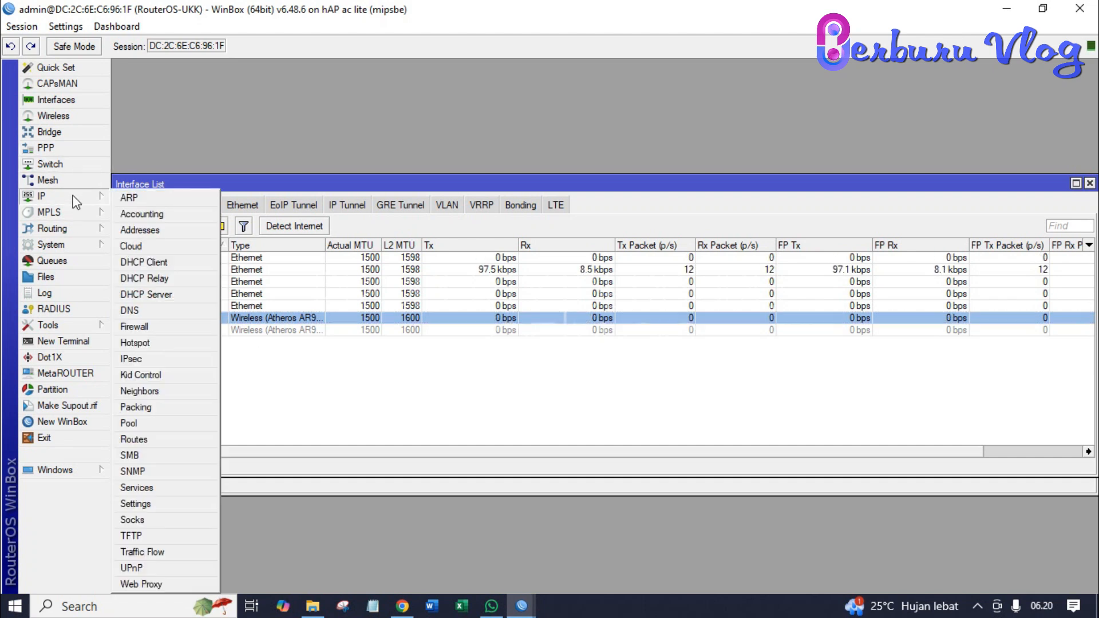
click(167, 294)
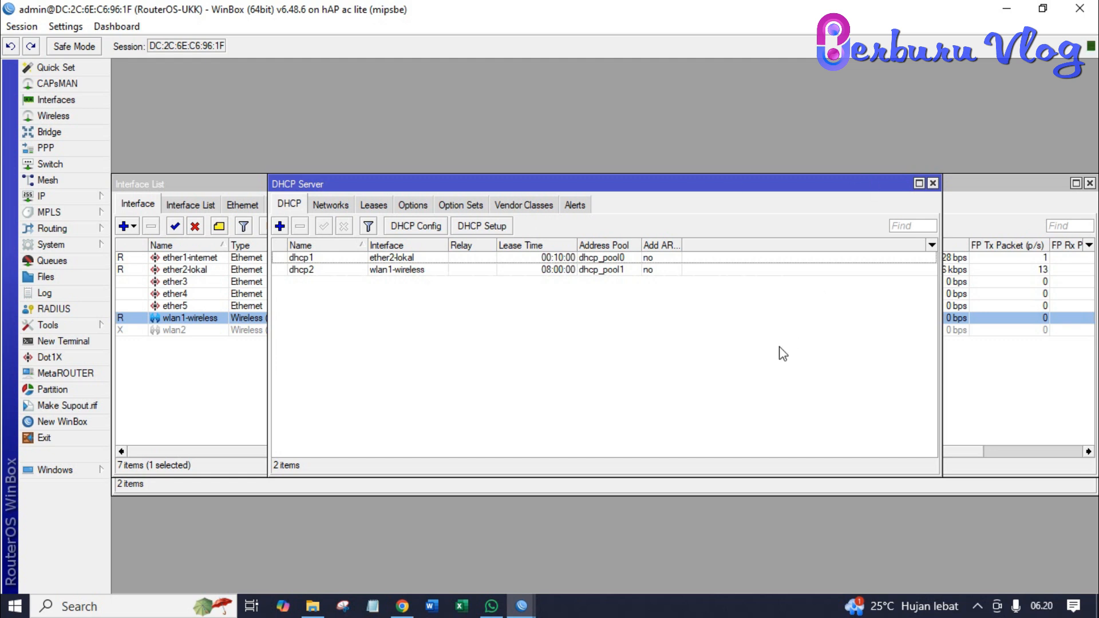
click(195, 432)
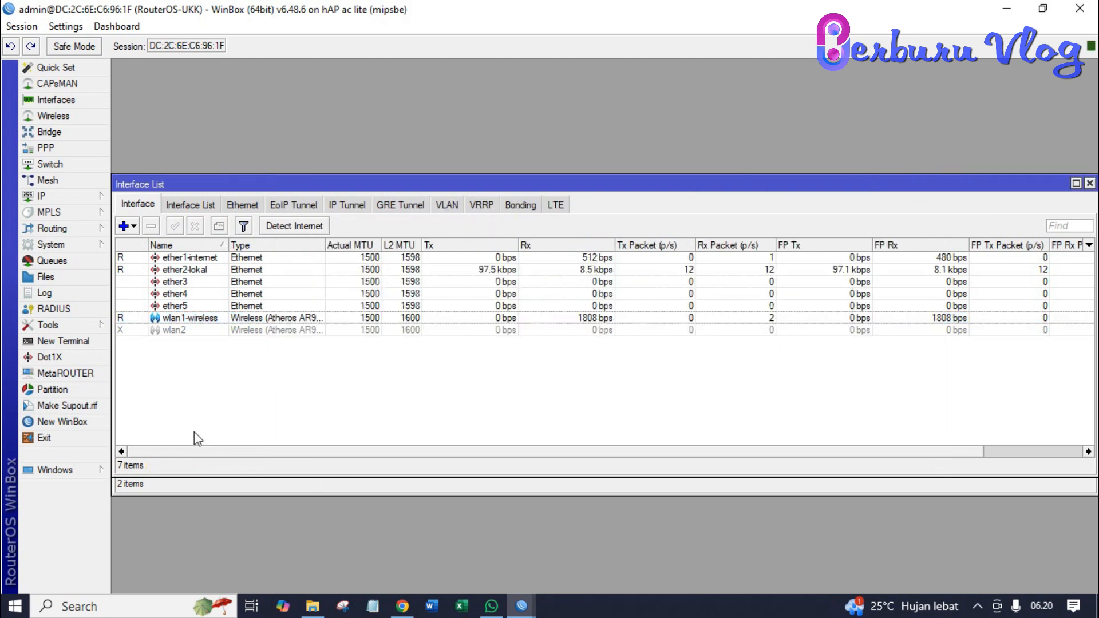
- Reload linux.org in Chrome and open it again in a new tab
click(407, 610)
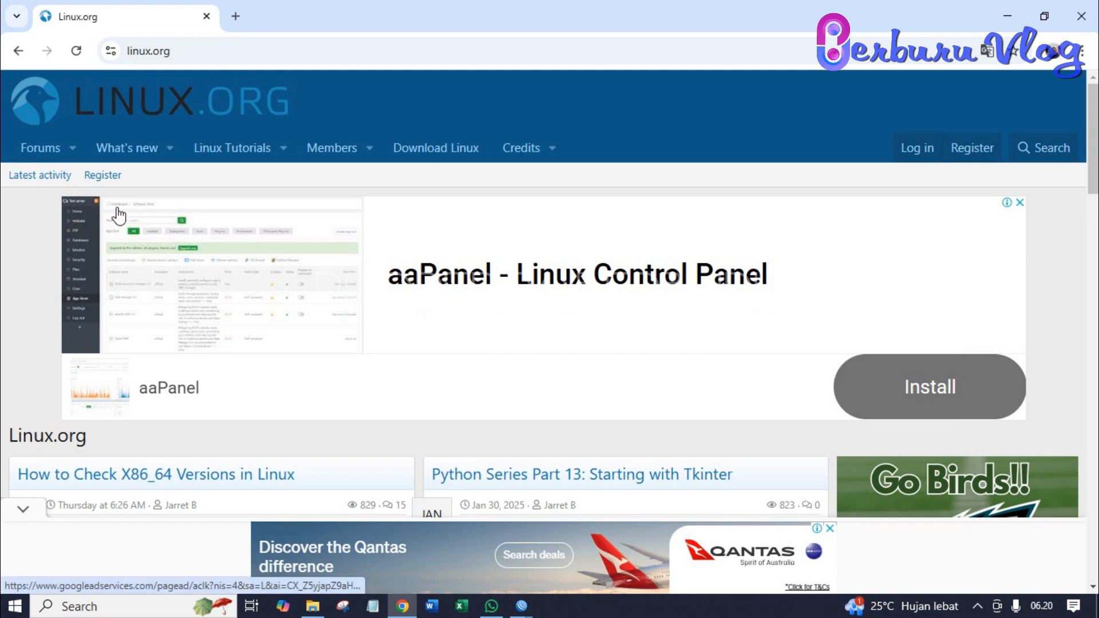
click(79, 53)
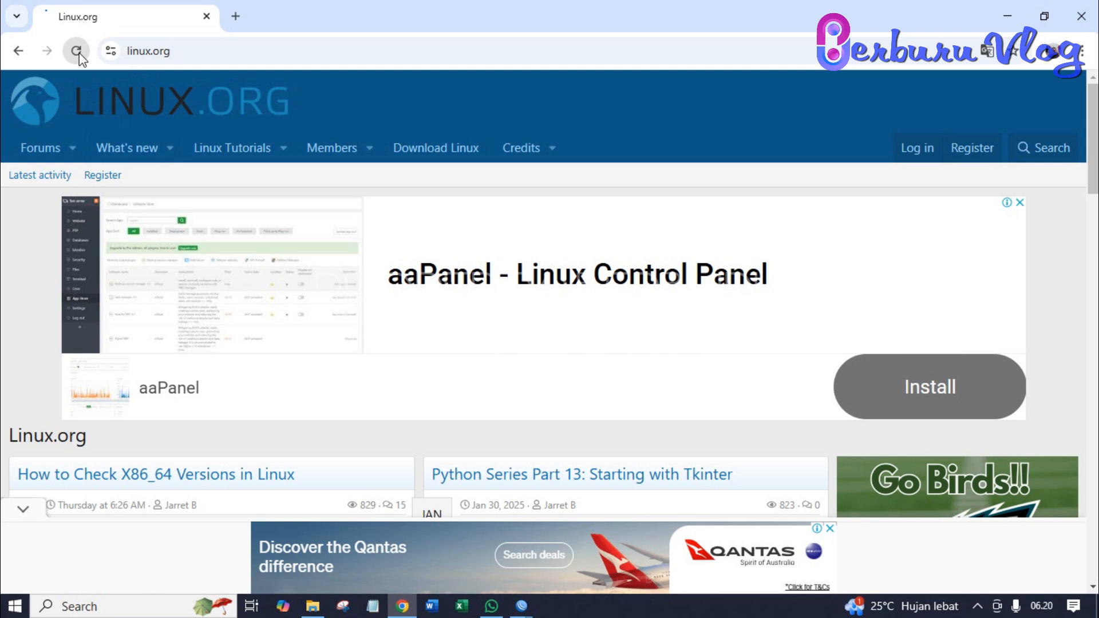
click(235, 16)
text(l)
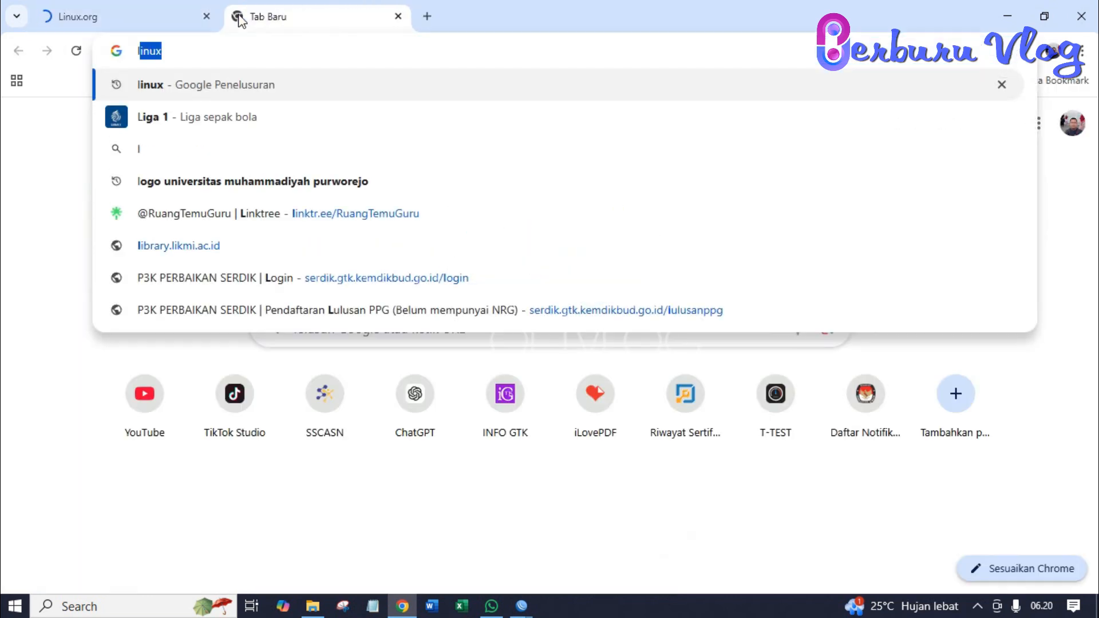
text(i)
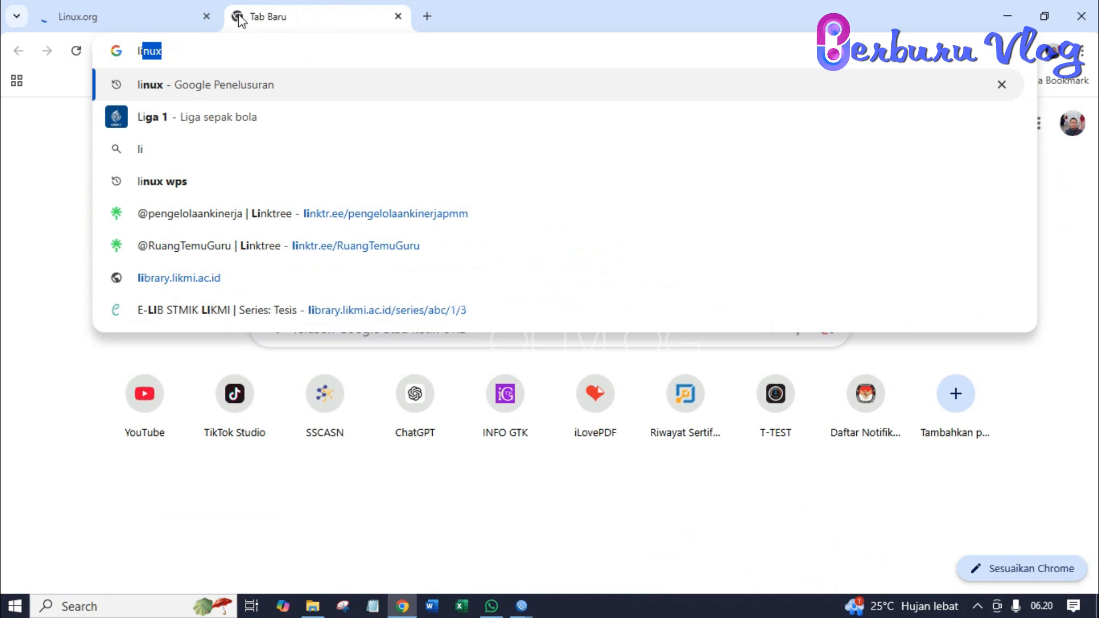
text(nux.org)
key(Return)
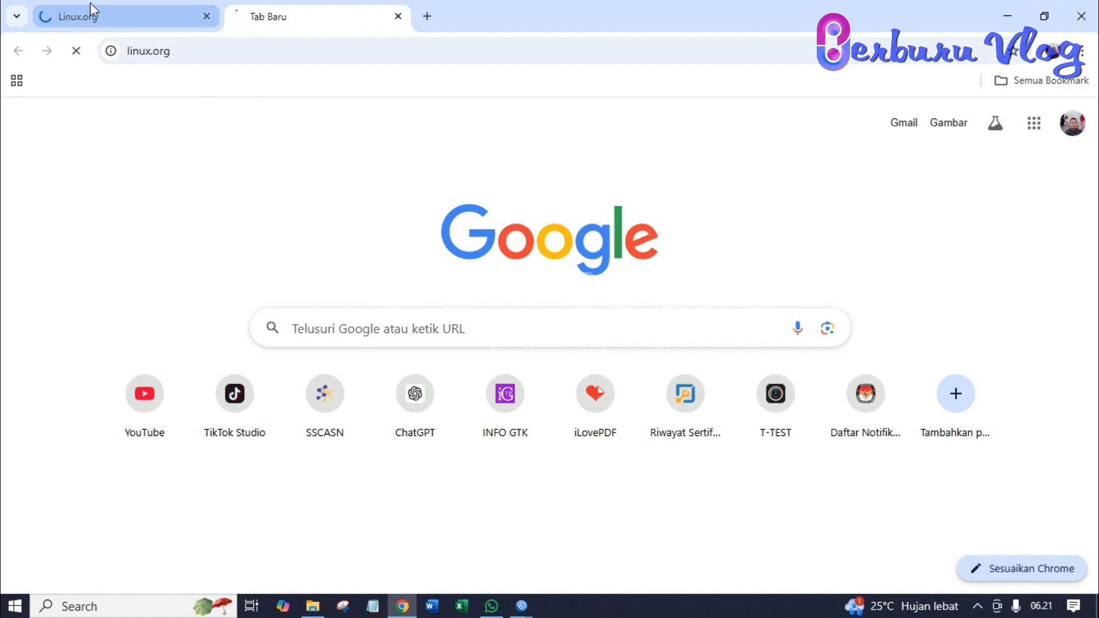
- Look over both linux.org tabs, then return to the WinBox admin session
click(101, 12)
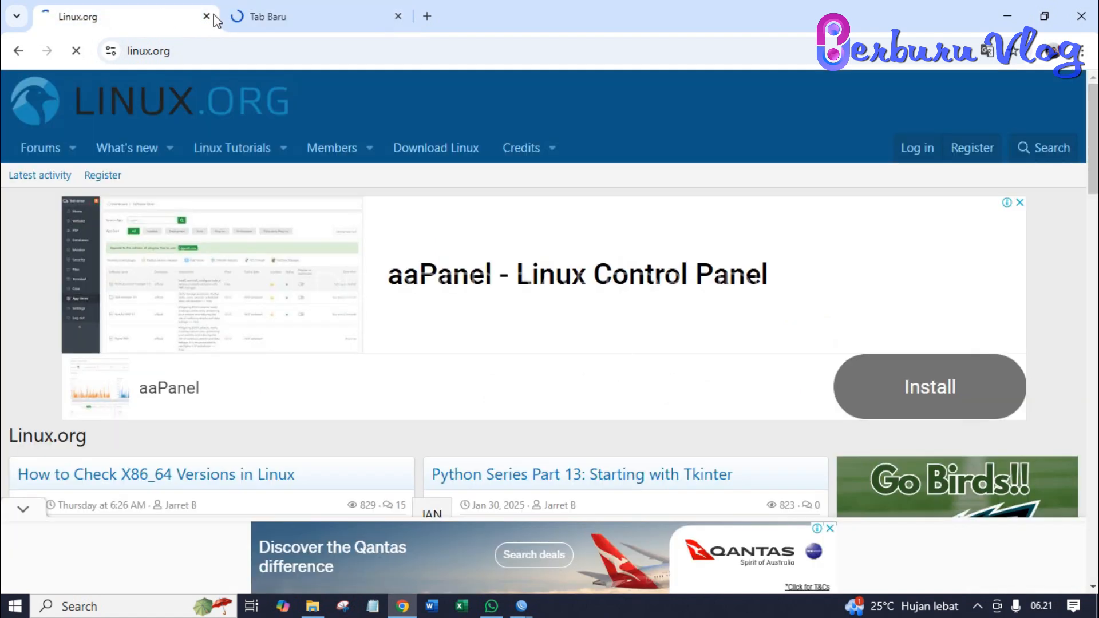
click(310, 18)
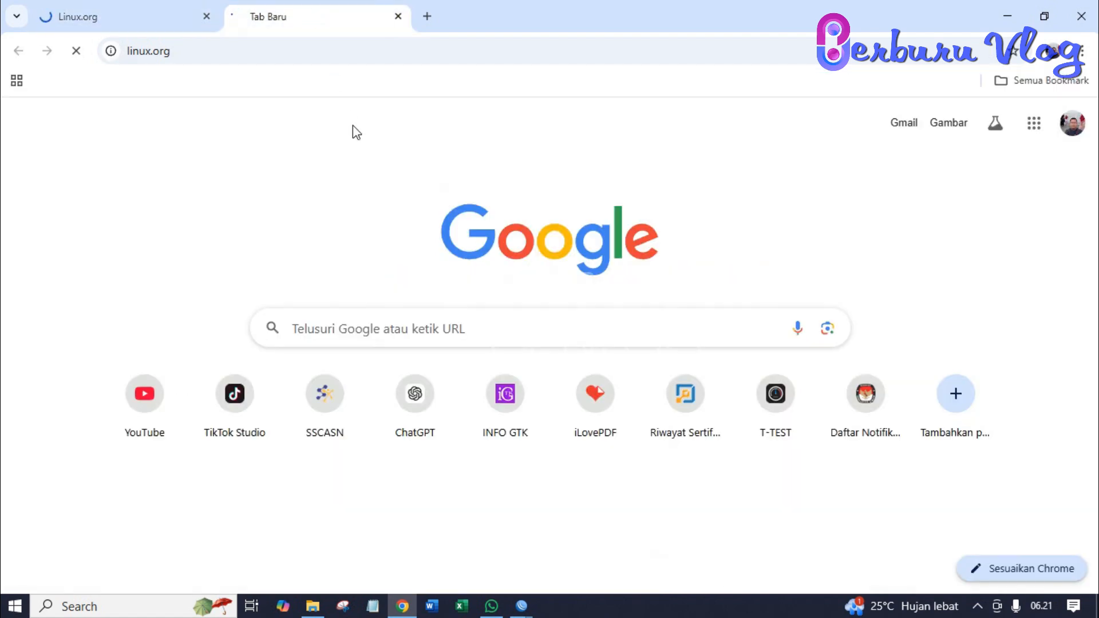
click(524, 610)
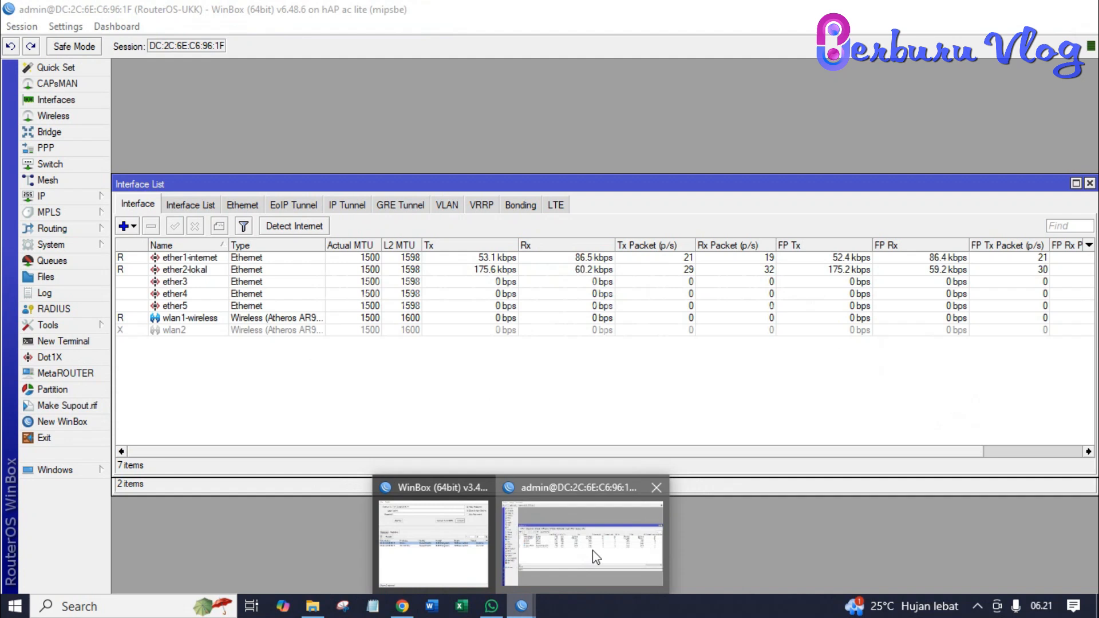
click(593, 551)
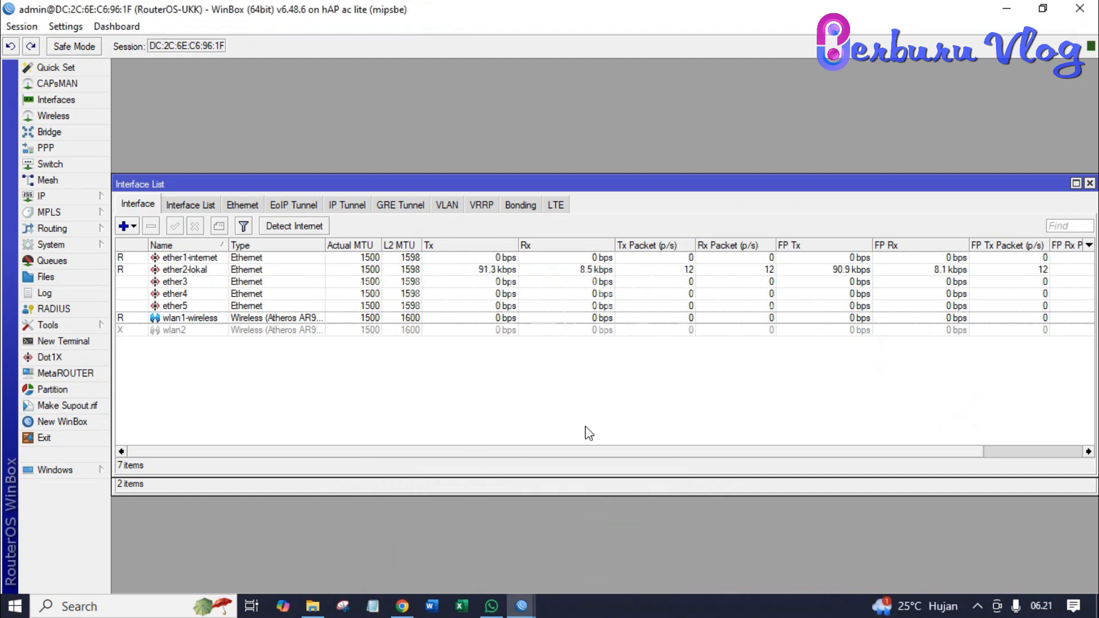
- Bring the Wireless Tables window forward on its Security Profiles tab
click(524, 486)
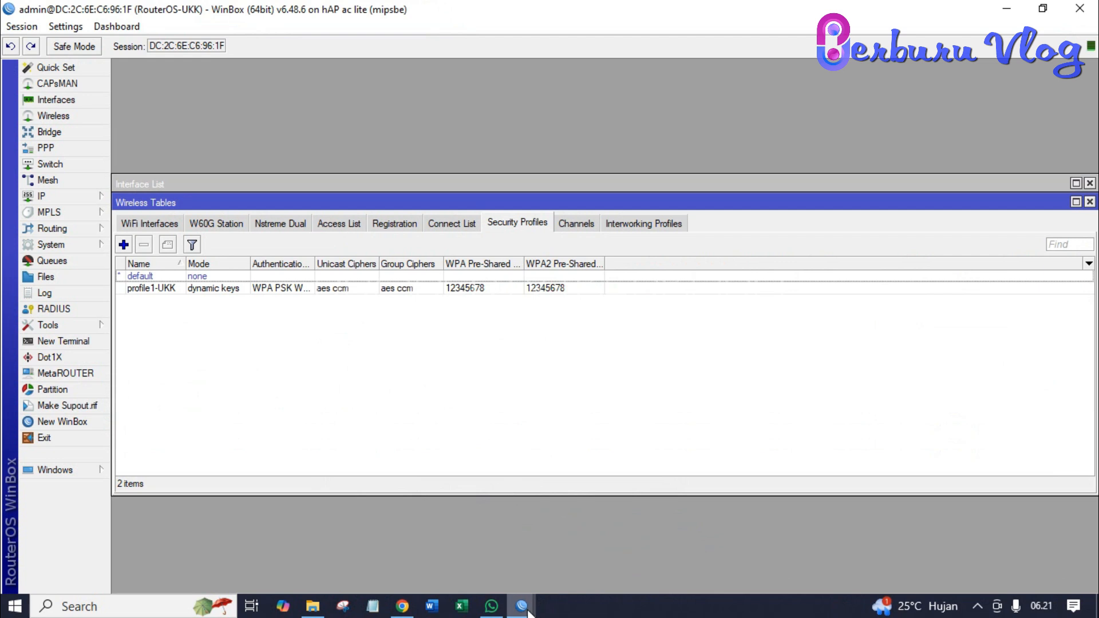
mouse_move(528, 613)
- Check that both Chrome linux.org tabs show 'Page could not be loaded', then Alt+Tab back to WinBox
click(403, 606)
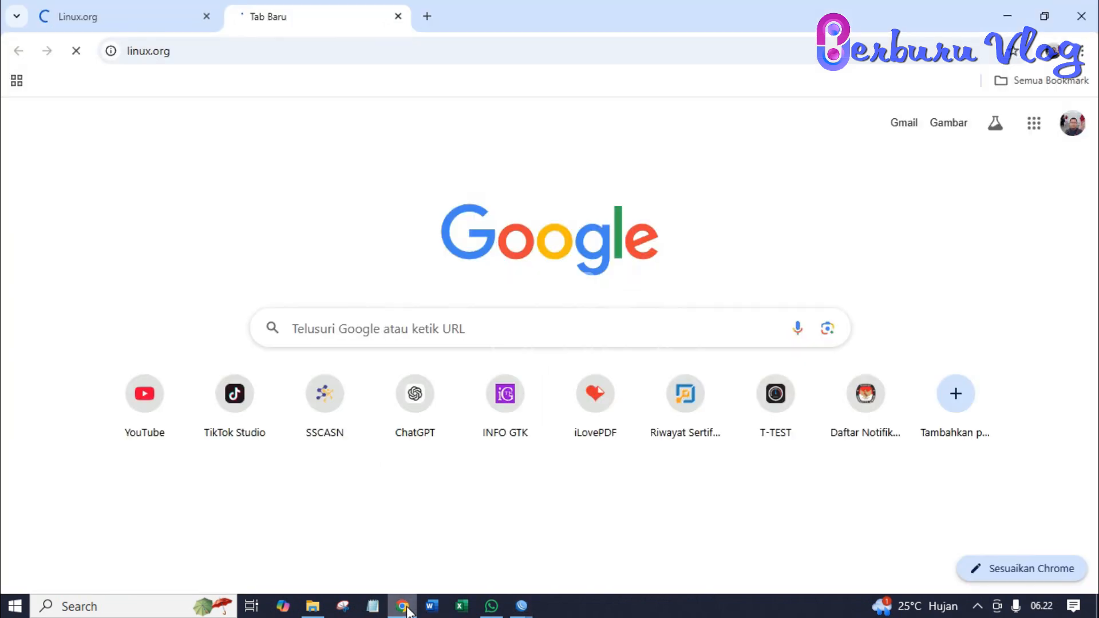
click(133, 27)
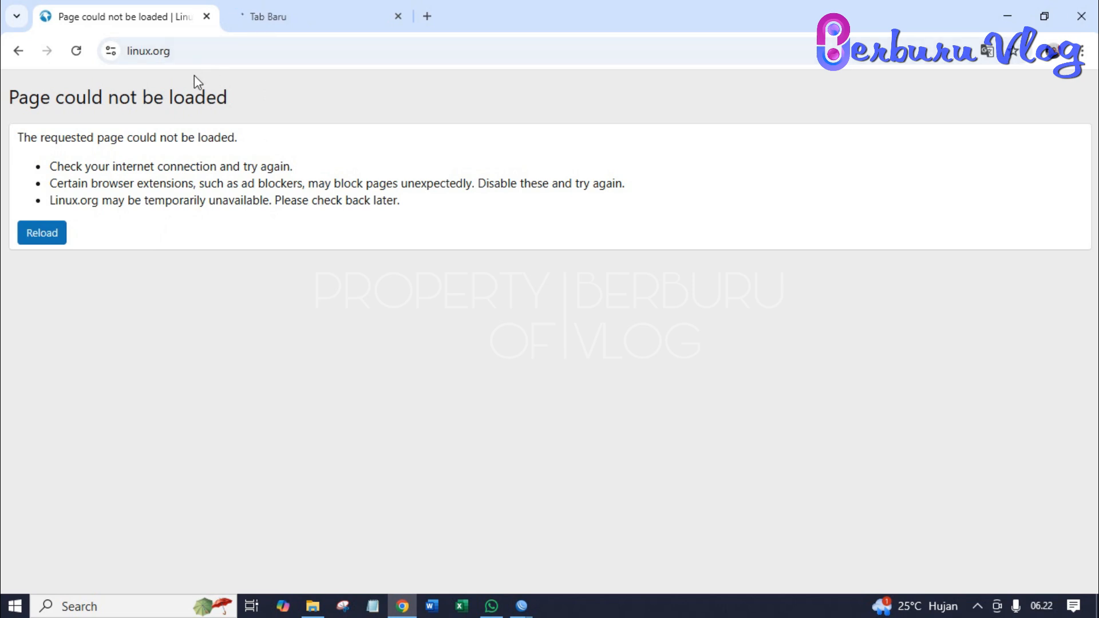
click(287, 19)
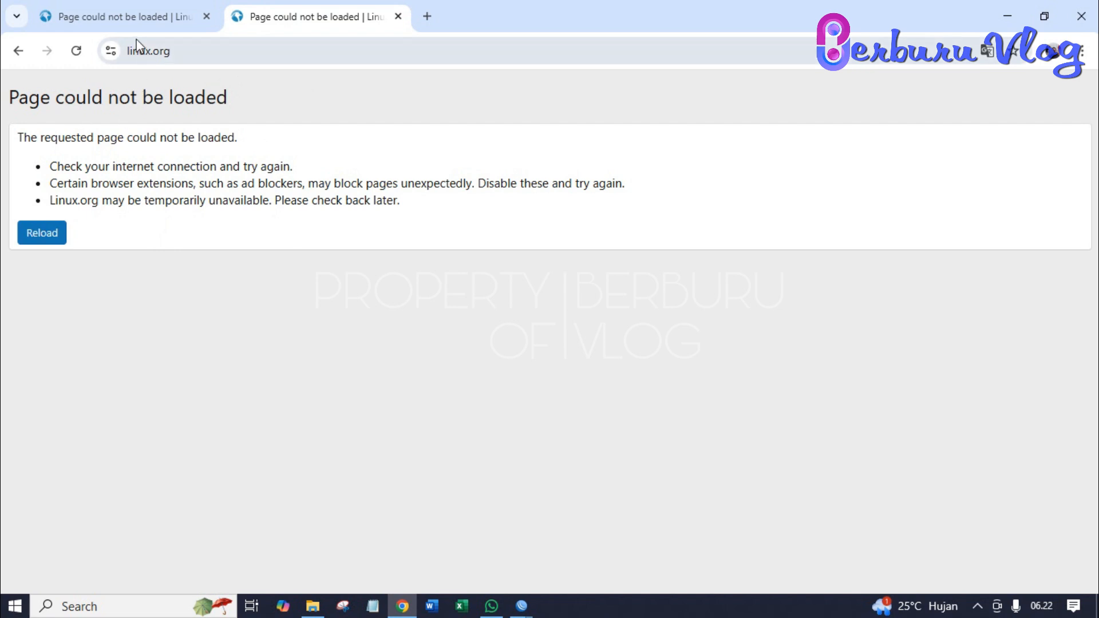
click(134, 25)
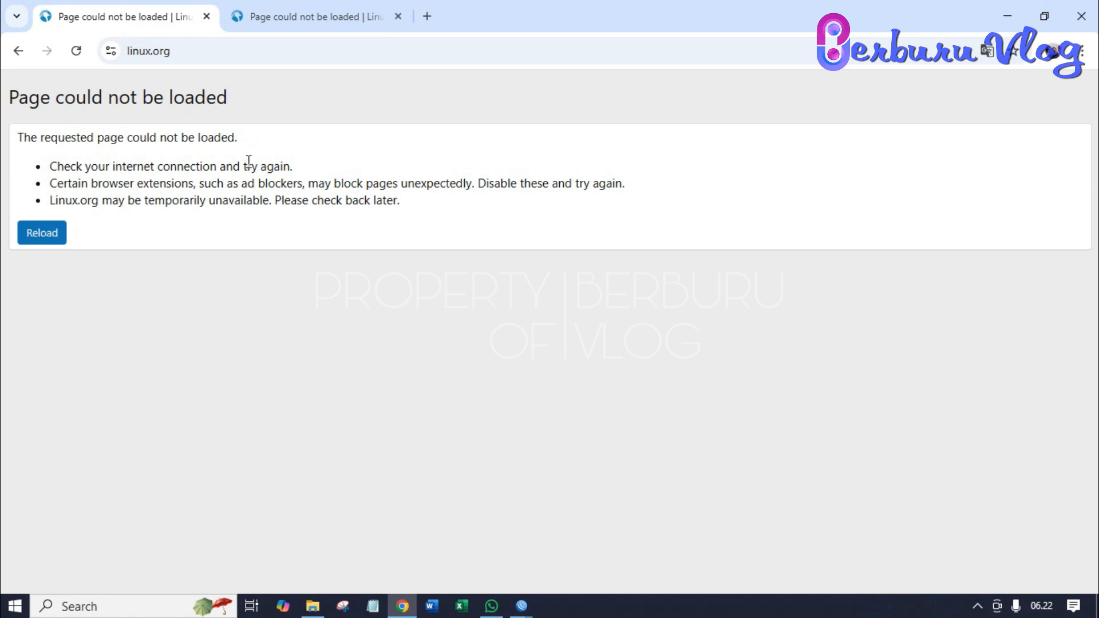
key(alt+Tab)
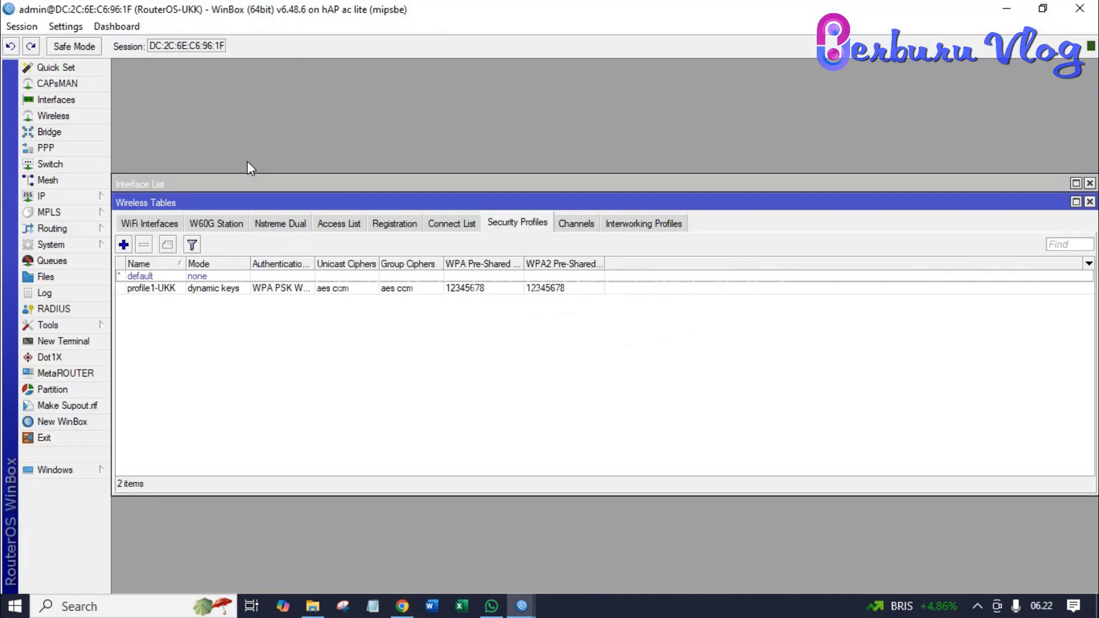
- Disable firewall filter rule 0, the forward drop blocking linux.org, then bring Chrome forward
click(81, 199)
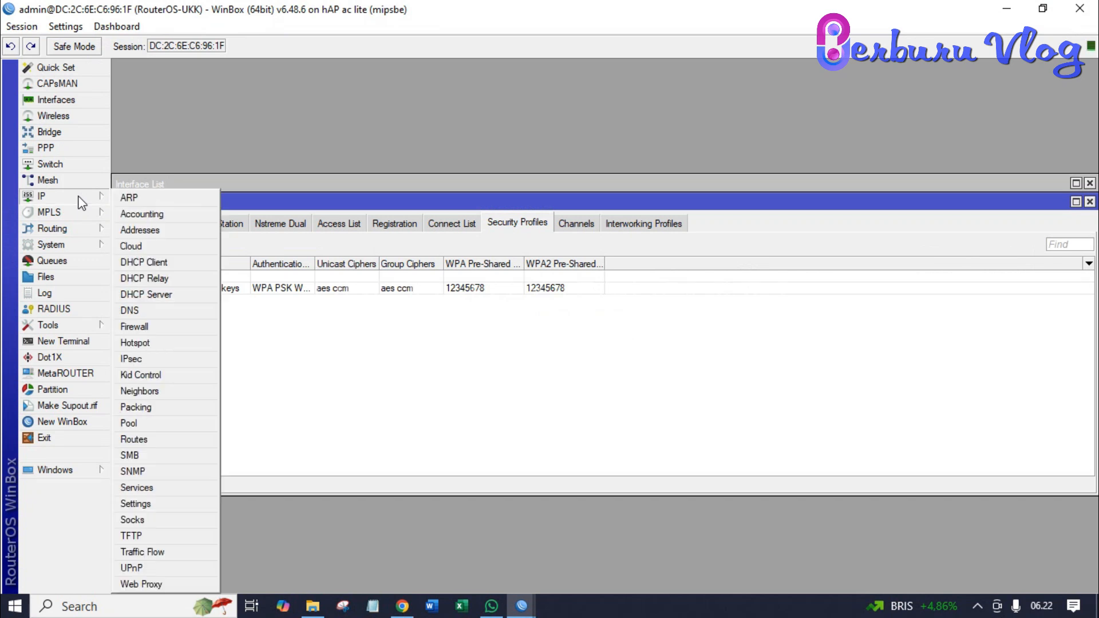
click(164, 327)
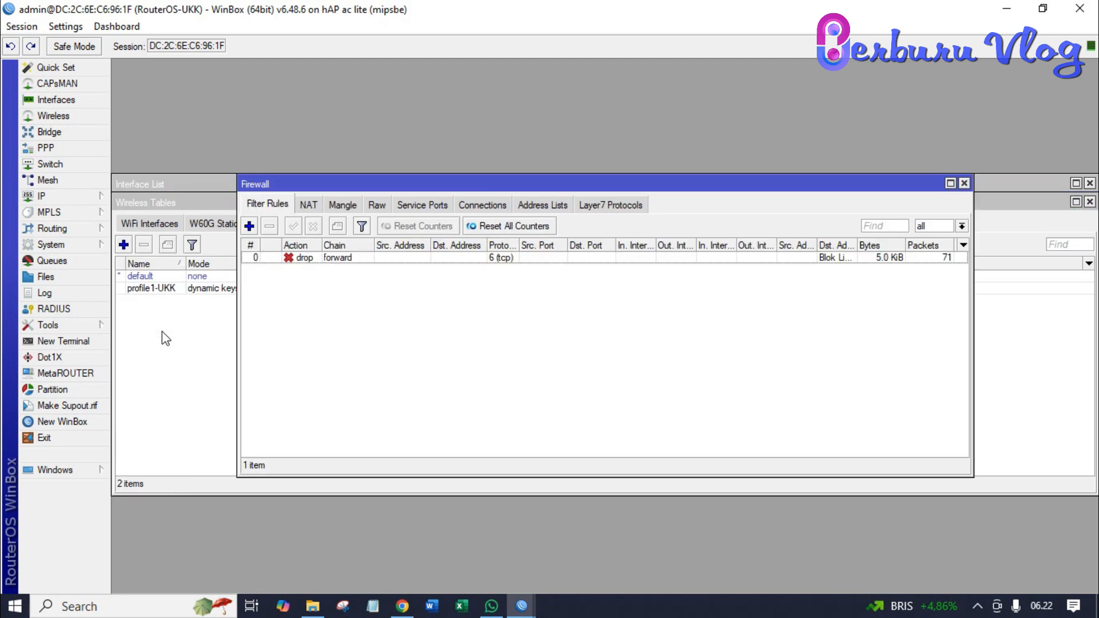
click(299, 259)
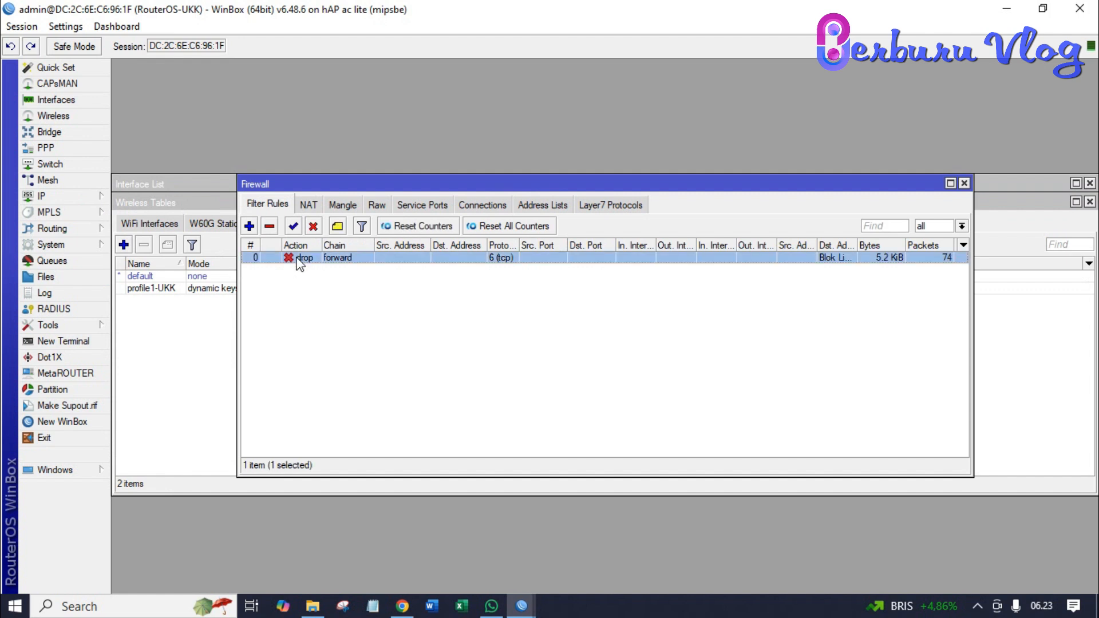
click(314, 231)
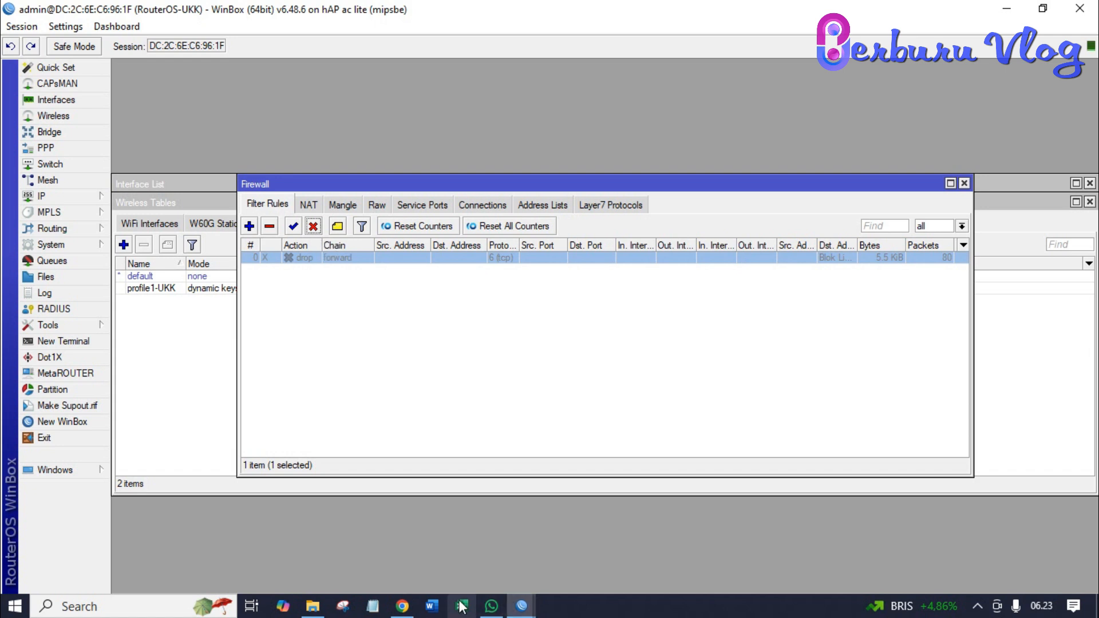
click(396, 608)
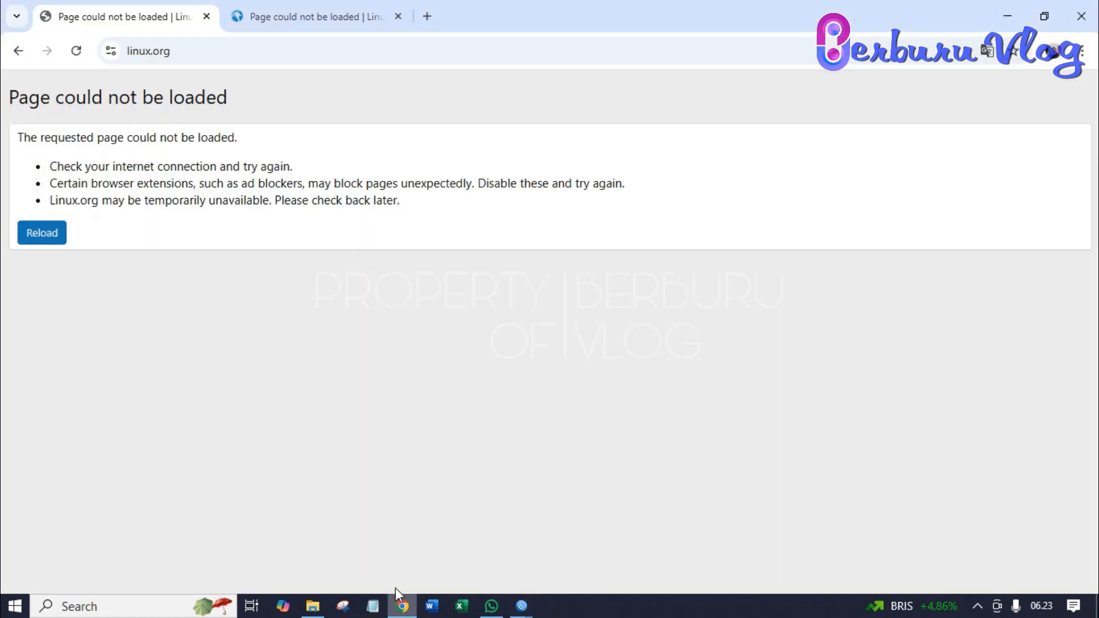
- Reload linux.org in both Chrome tabs to confirm it loads again, then return to WinBox
click(76, 51)
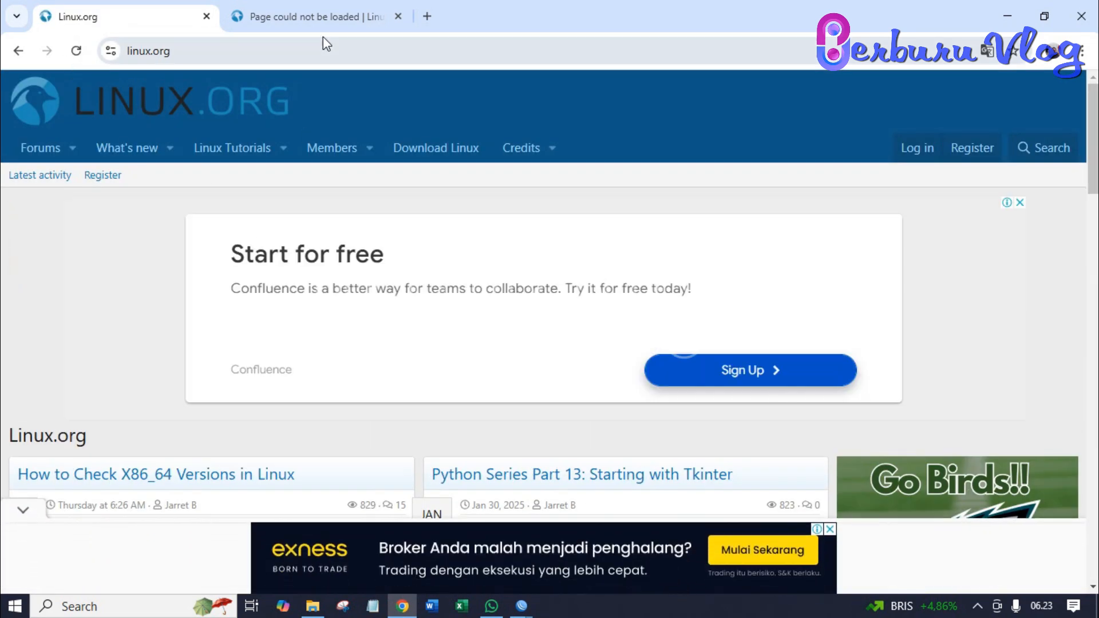
click(308, 13)
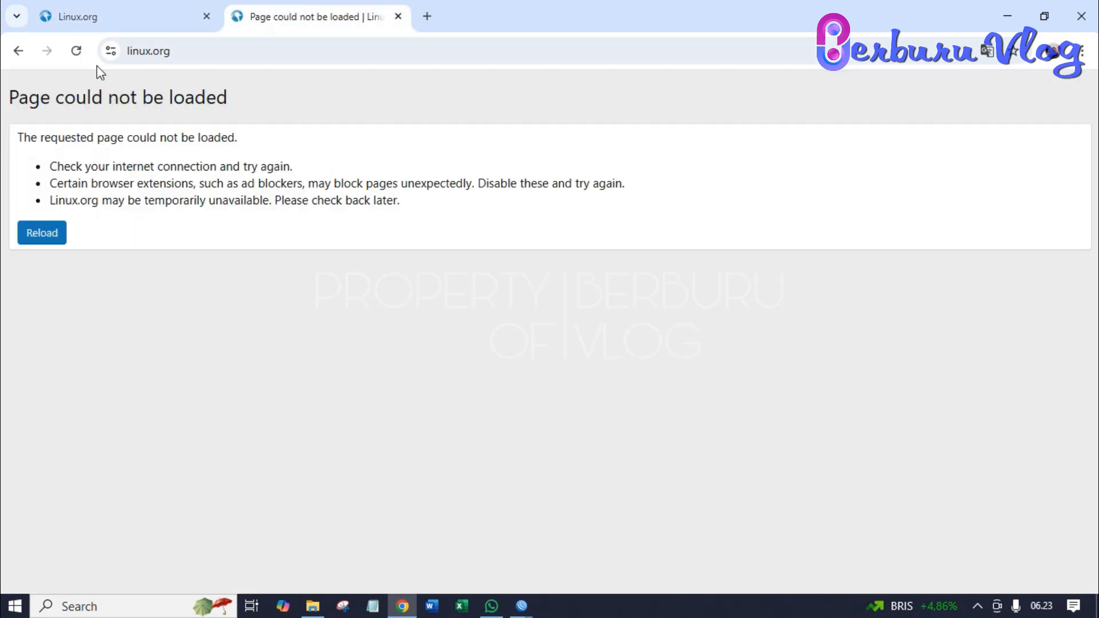
click(77, 55)
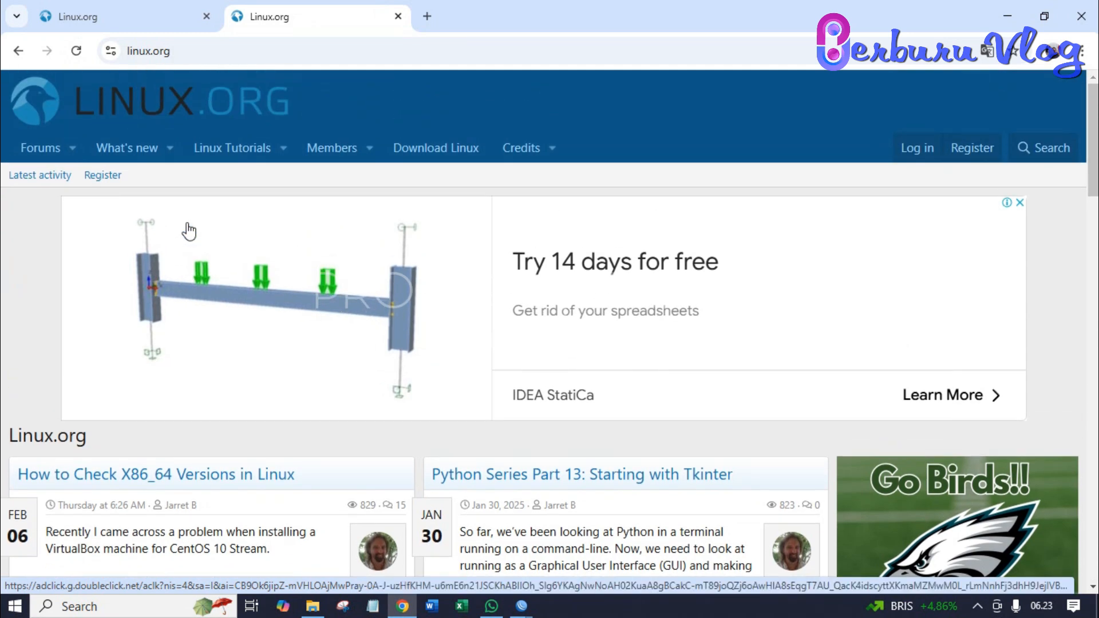
click(522, 613)
click(542, 570)
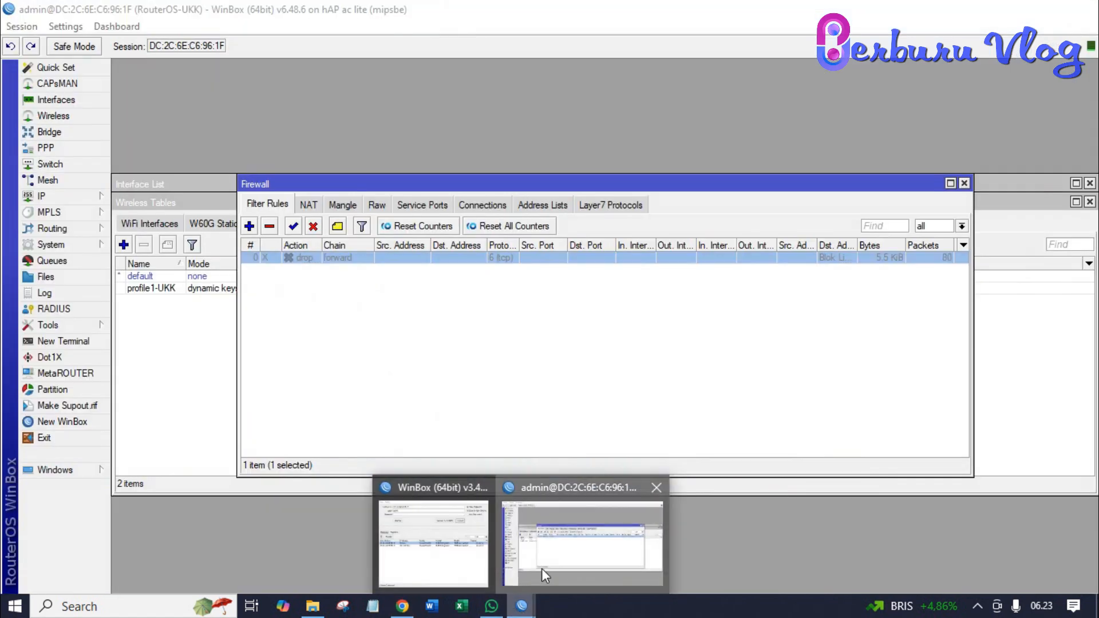